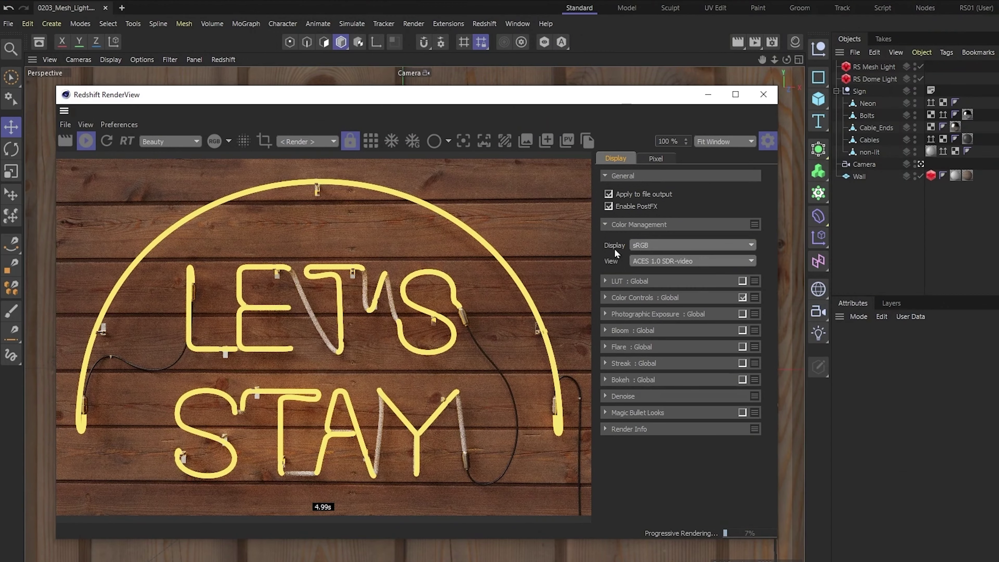
click(742, 330)
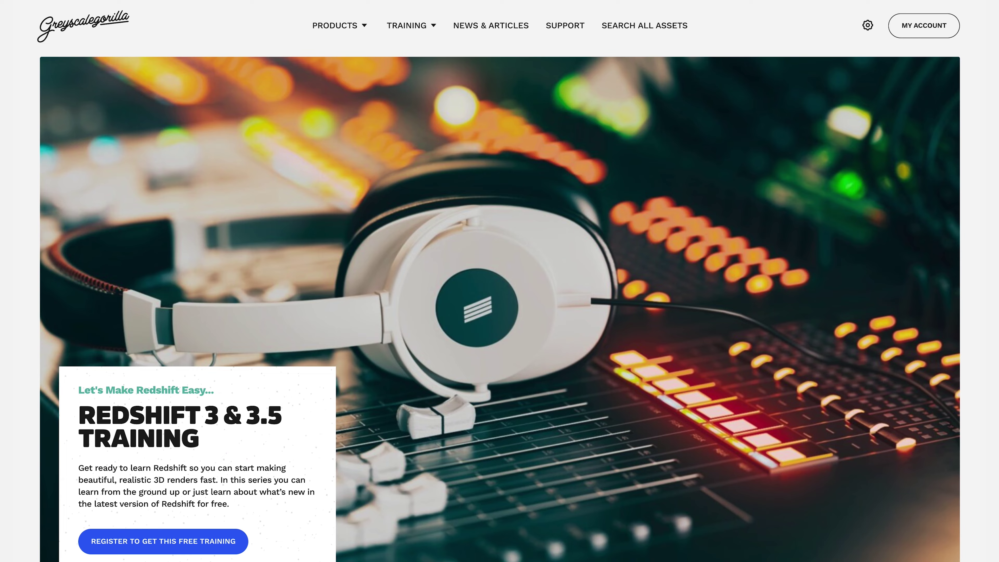
scroll(522, 438, down, 15)
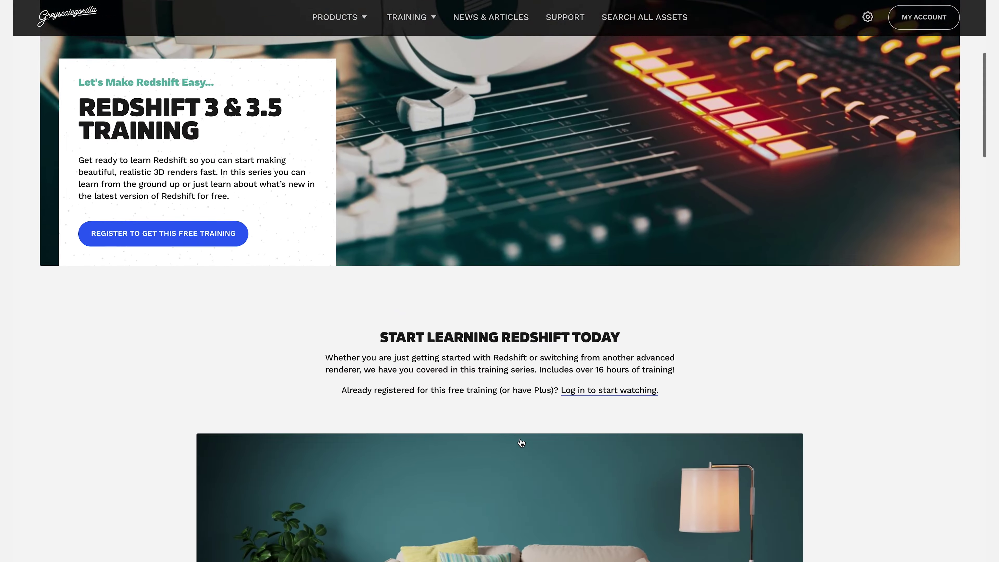
scroll(521, 443, down, 20)
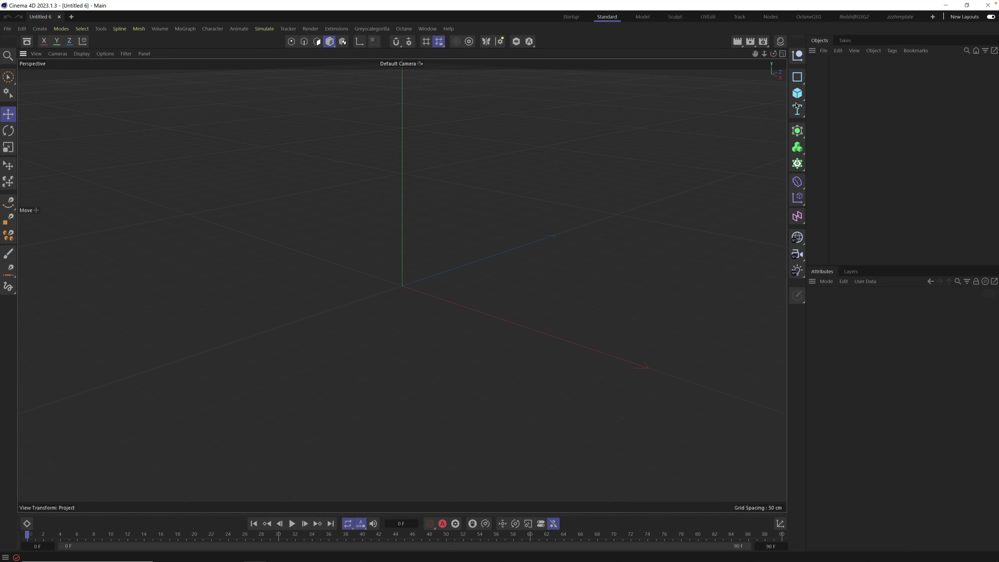
Add a Helix spline and set its start radius and end radius to 0 cm.
click(800, 82)
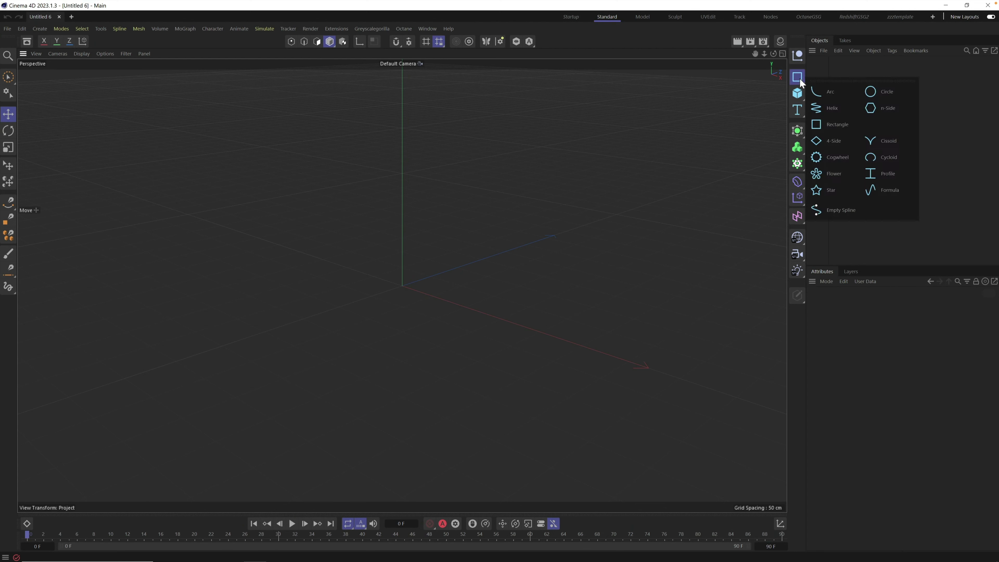
click(820, 106)
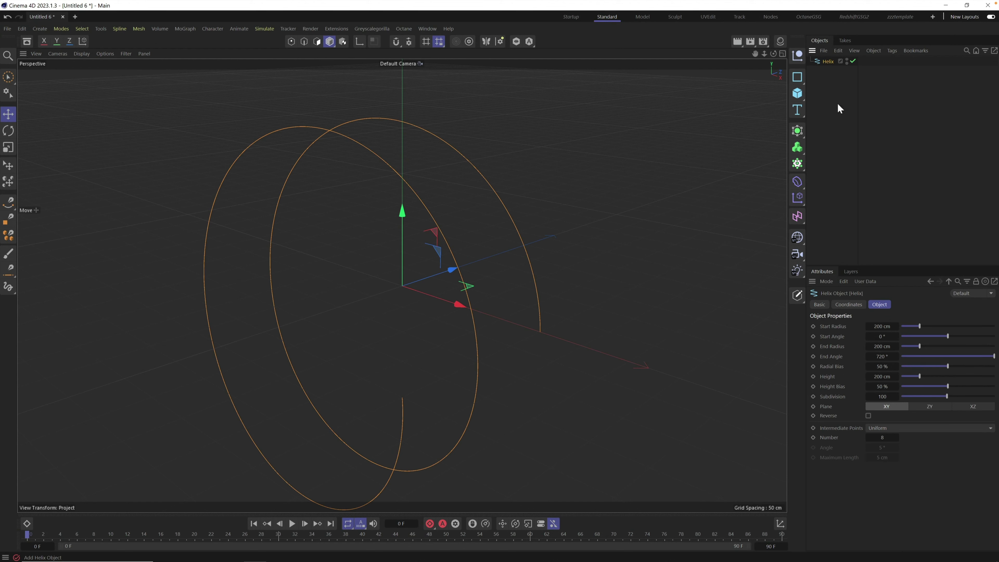
click(888, 324)
key(Tab)
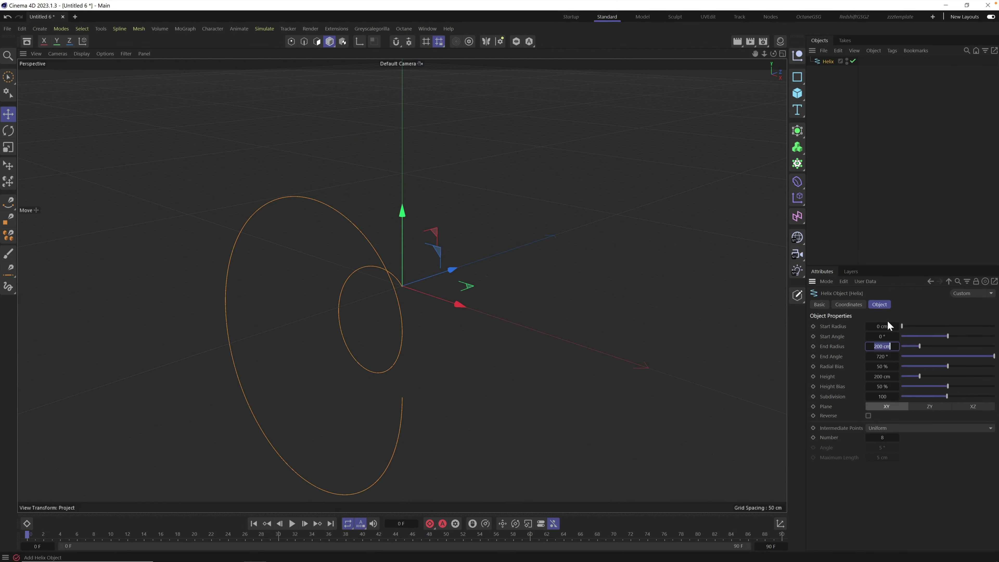
key(Return)
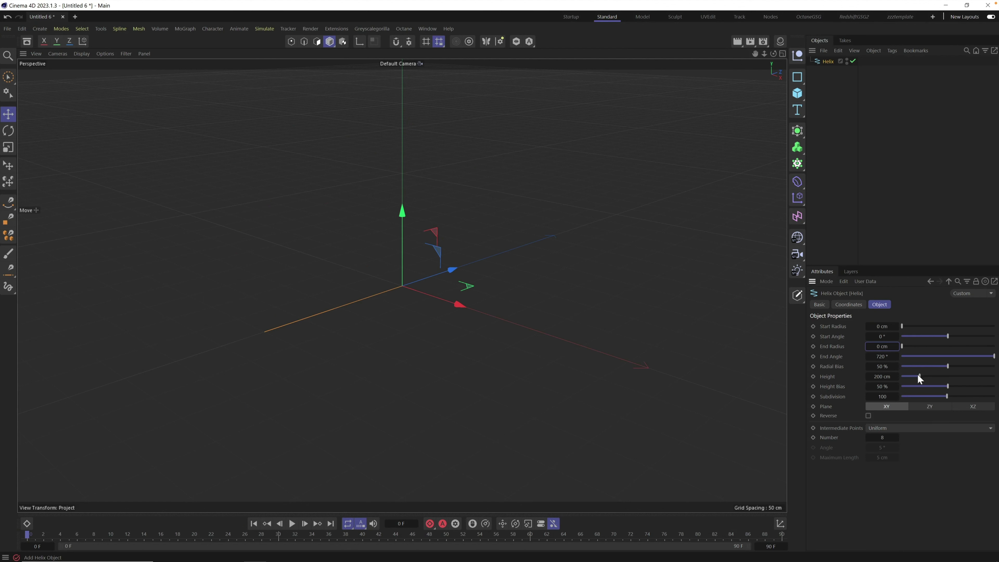
Set the helix's height to about 245 cm and its plane to XZ so the line stands upright.
drag(918, 376, 927, 382)
click(931, 404)
click(974, 404)
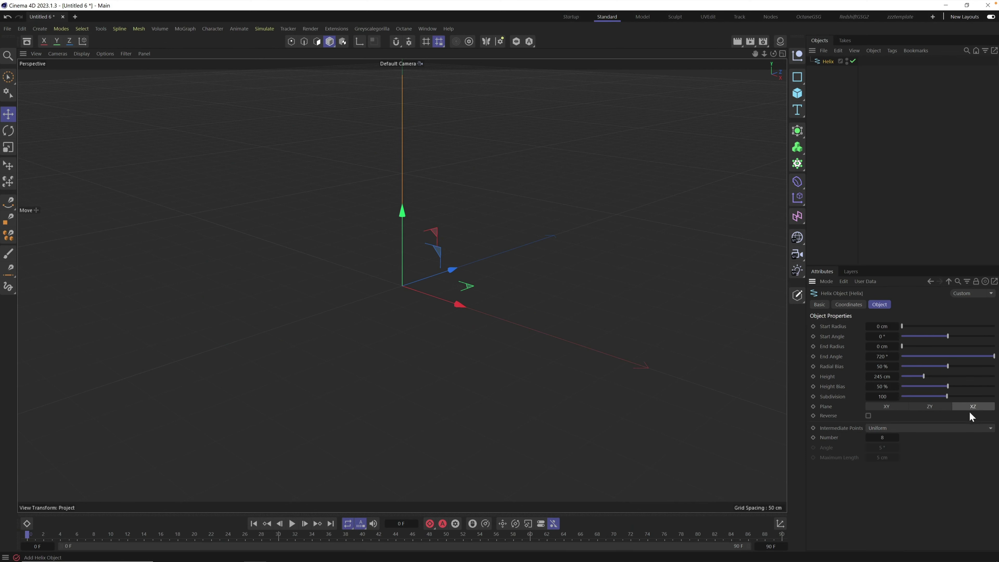
scroll(409, 236, down, 4)
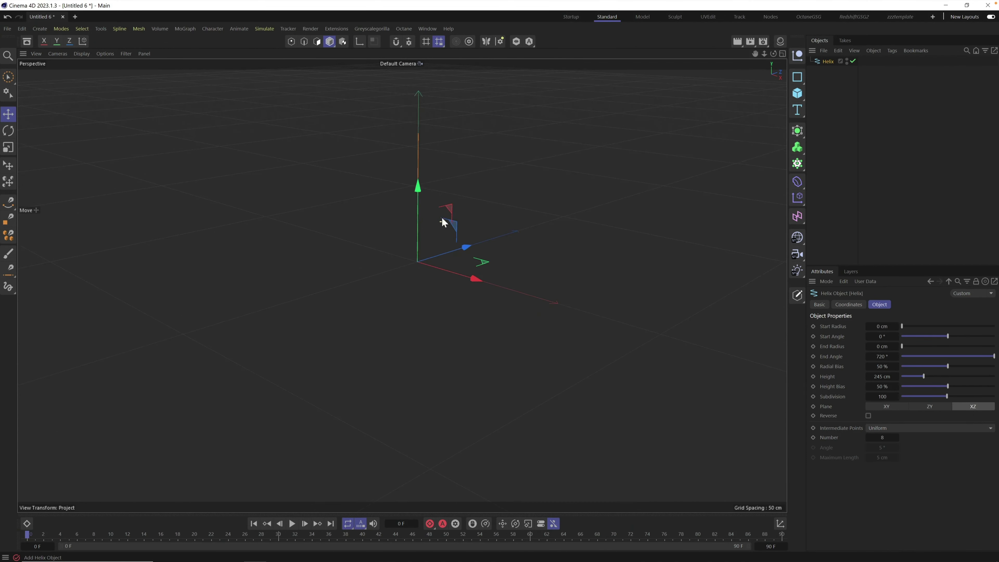
alt+middle_drag(443, 223, 388, 277)
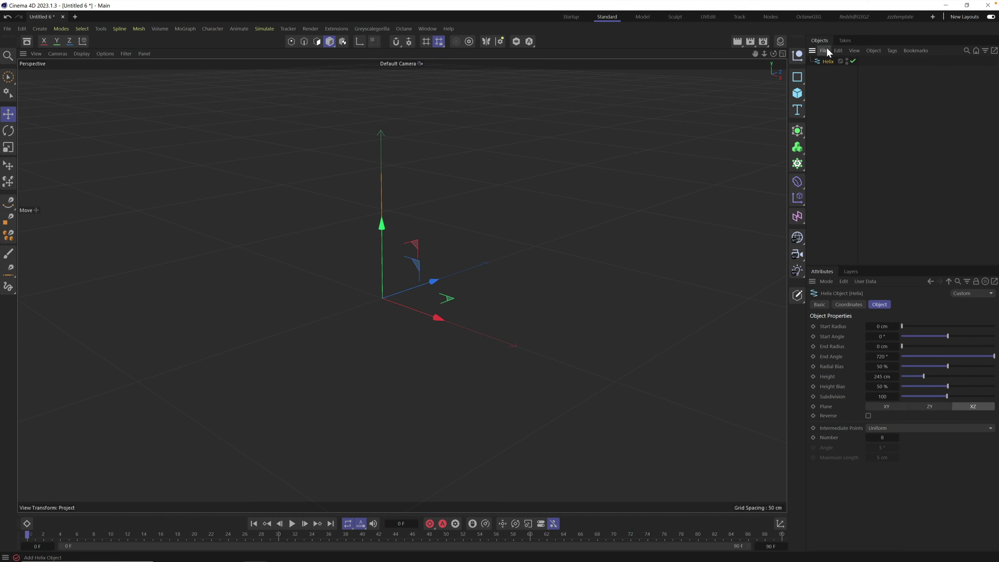
Add a MoGraph Cloner and make the helix its child.
key(shift+c)
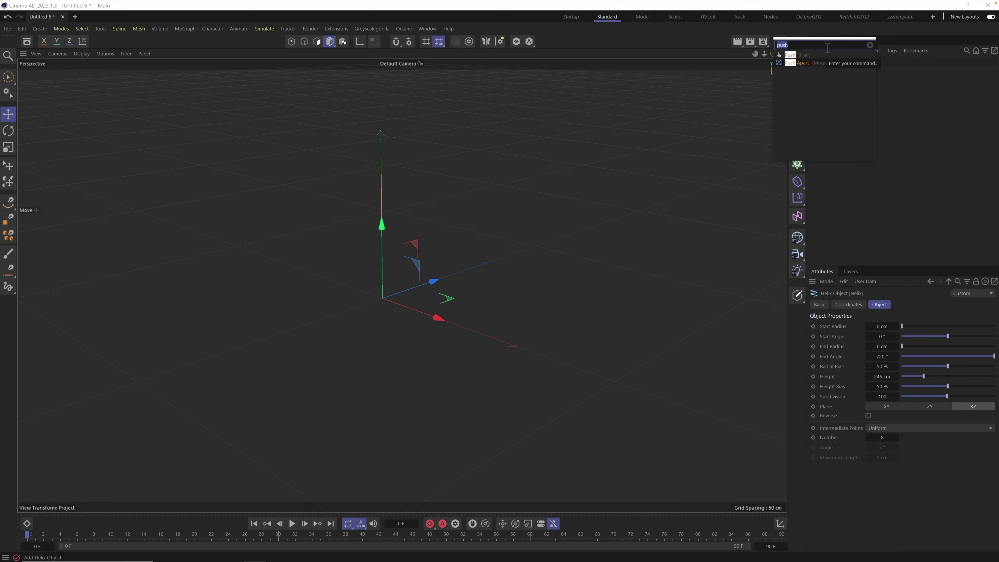
text(clone)
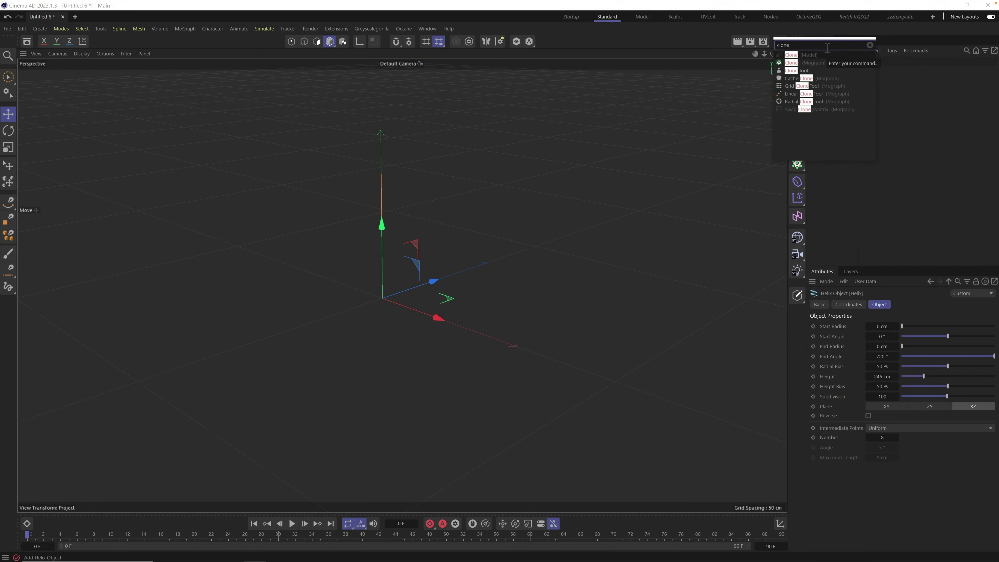
key(Down)
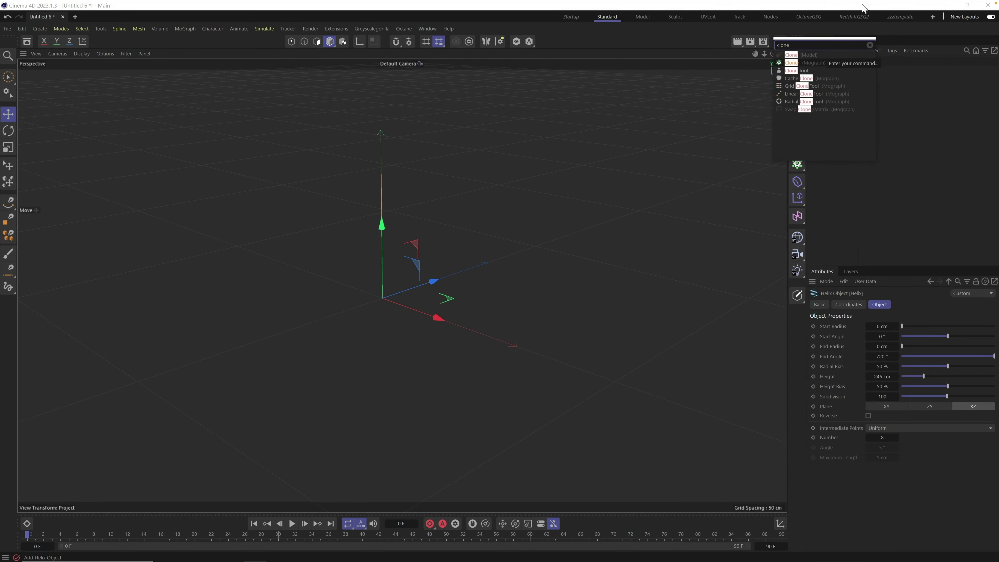
click(787, 65)
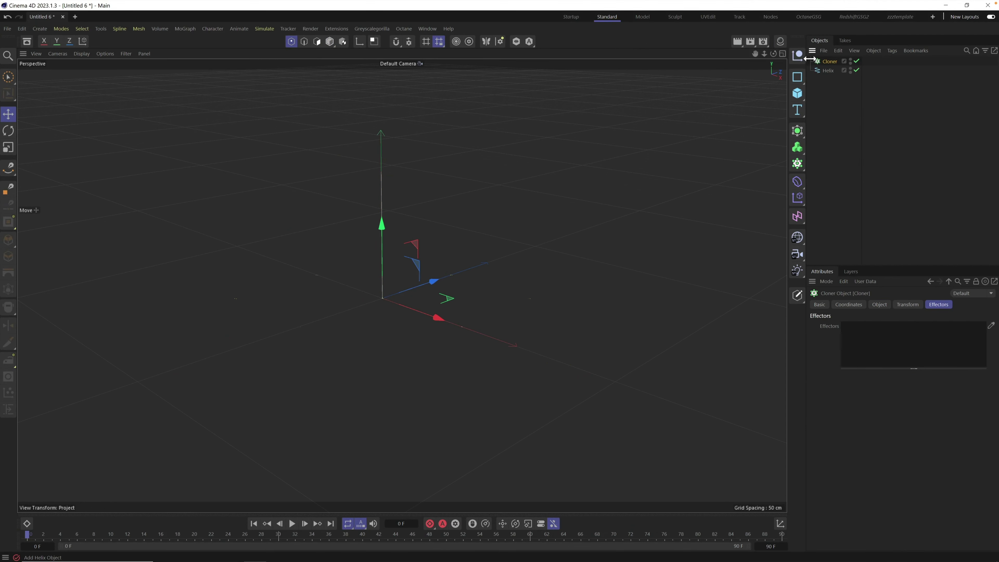
drag(829, 62, 829, 62)
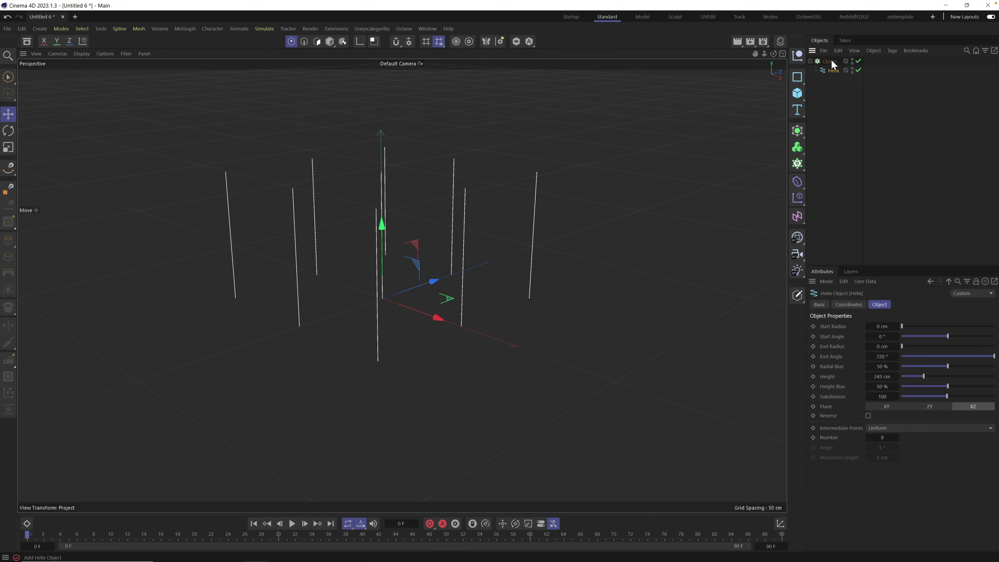
Set the helix cloner's grid count to 7, 1 and 7.
click(831, 61)
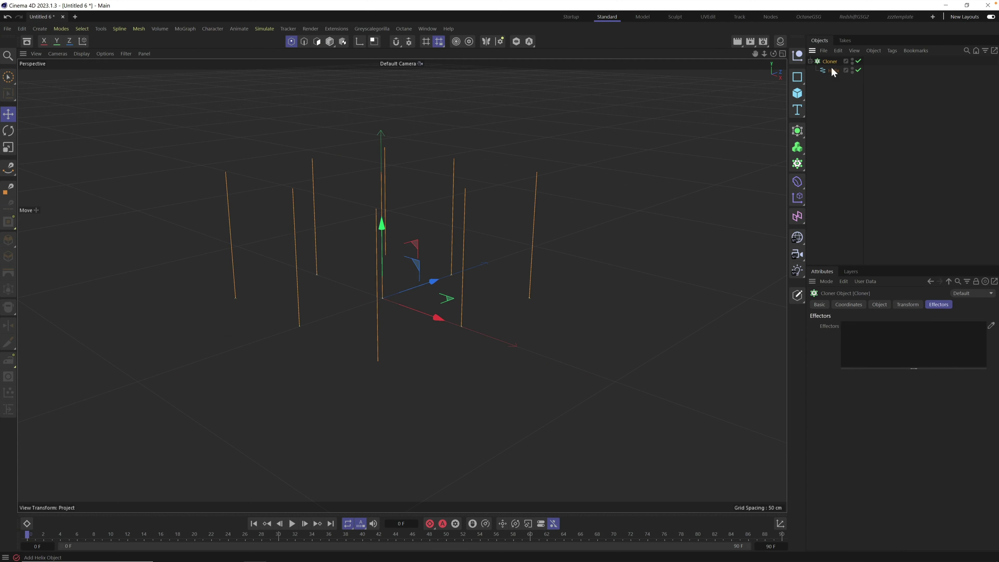
click(880, 304)
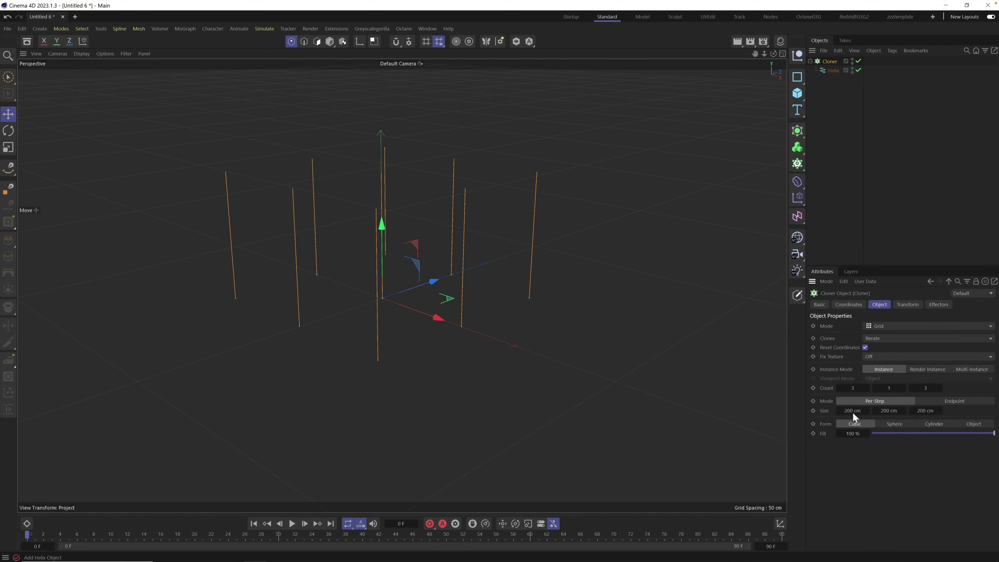
click(851, 389)
key(Tab)
key(Tab)
text(7)
key(Return)
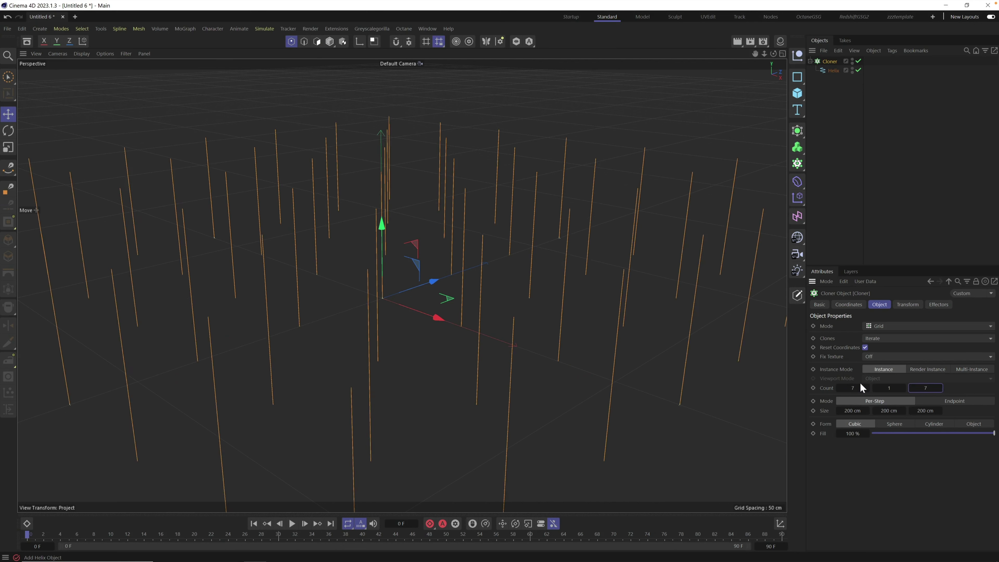
Set the helix cloner's grid size to 4 cm on all three axes and its fill to 2 %.
click(853, 412)
text(4)
key(Tab)
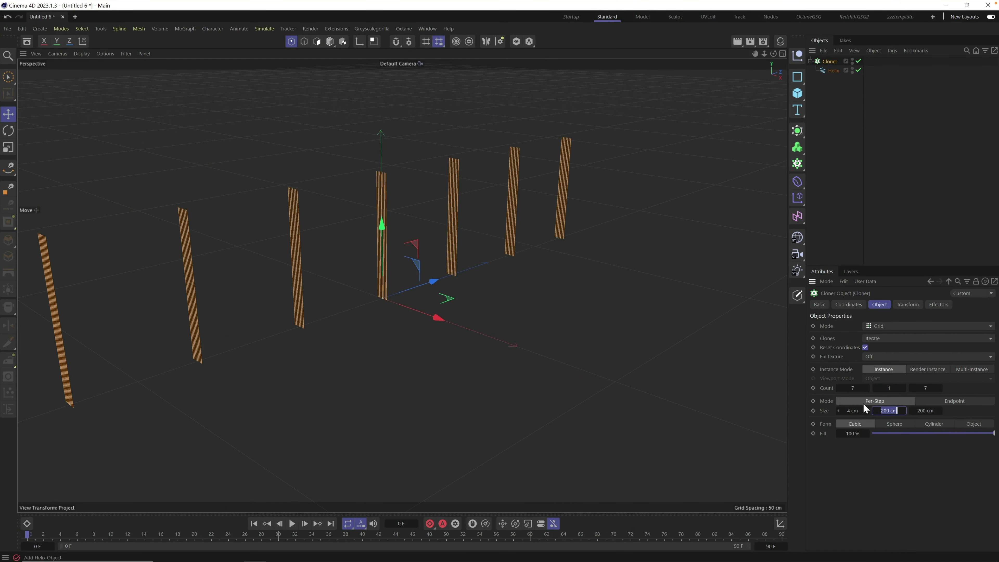
text(4)
key(Tab)
text(4)
key(Tab)
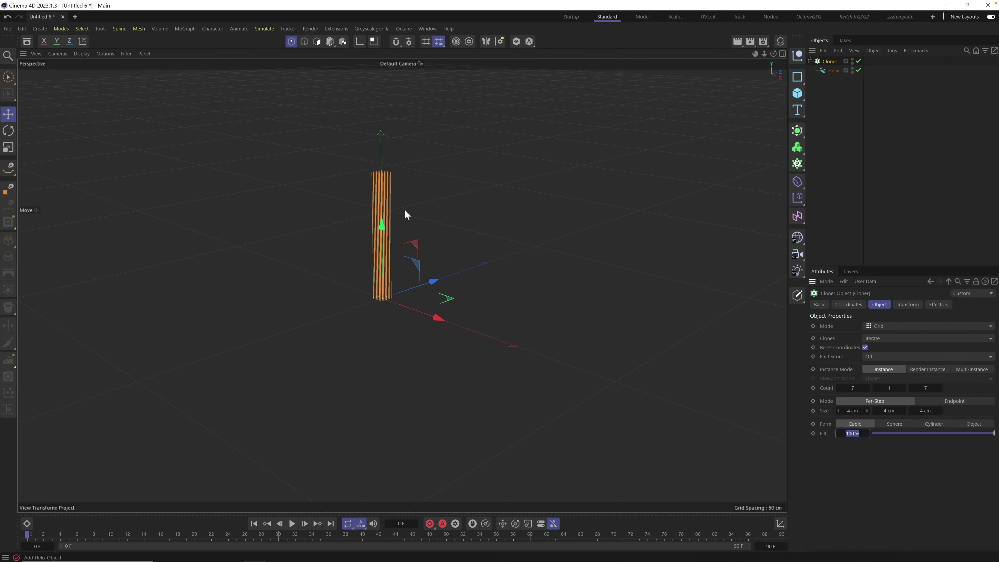
text(2)
key(Return)
scroll(468, 215, up, 4)
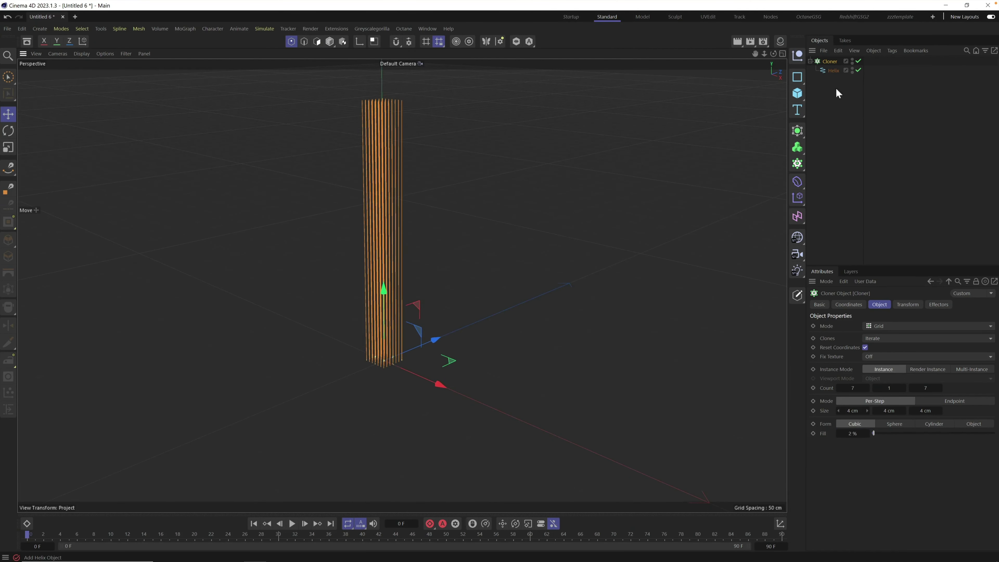
Shorten the helix inside the cloner to a height of about 95 cm.
click(833, 70)
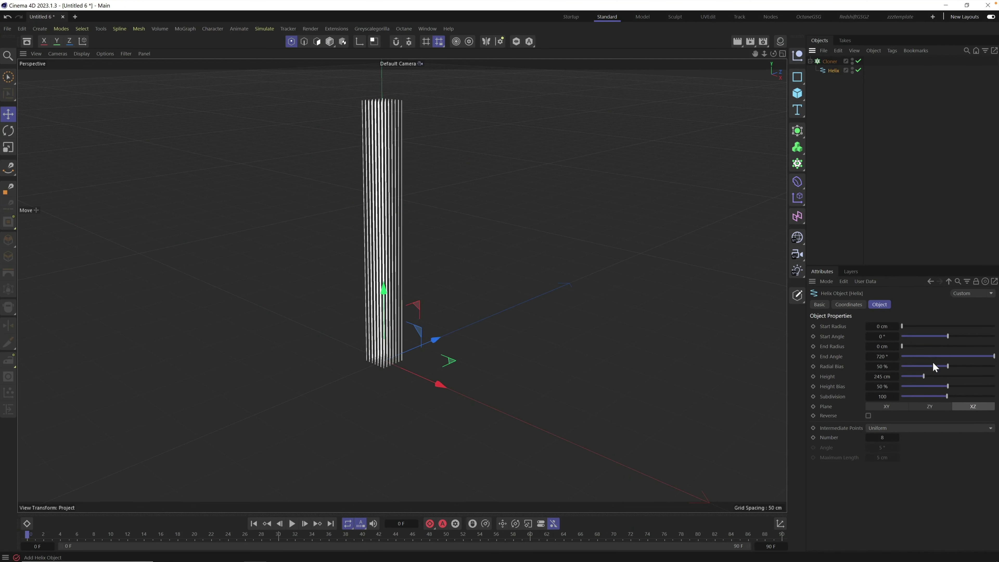
drag(914, 374, 910, 376)
scroll(481, 280, up, 8)
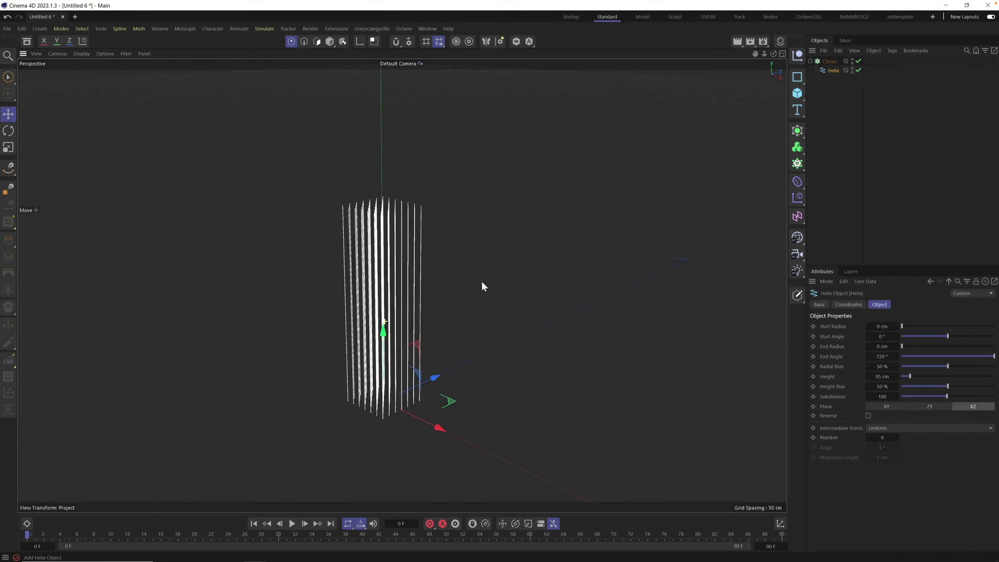
mouse_move(388, 319)
alt+mouse_down()
mouse_move(456, 304)
mouse_move(402, 297)
mouse_move(395, 339)
mouse_move(393, 326)
alt+mouse_up()
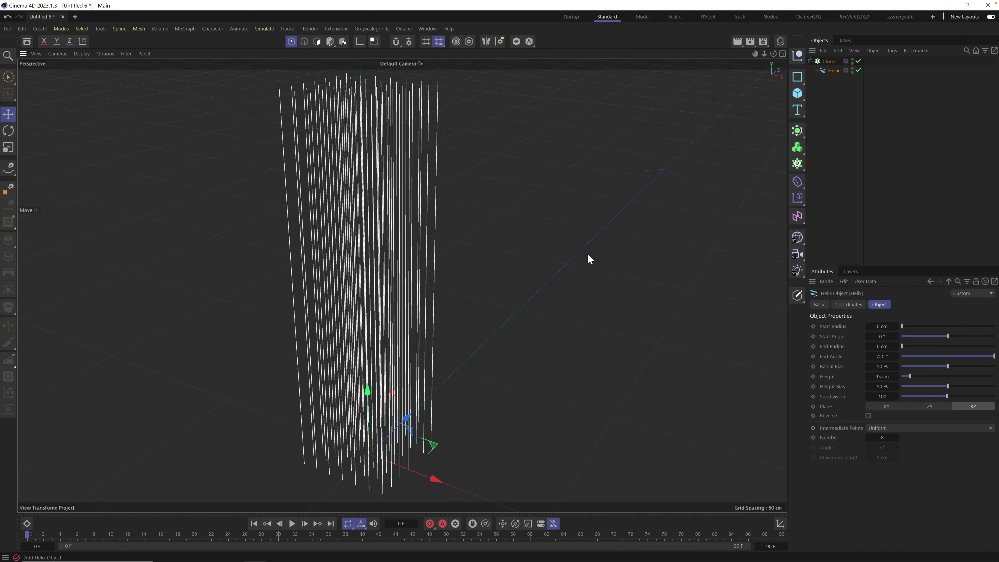
Add a sphere primitive with a radius of 0.7 cm.
click(798, 94)
click(885, 138)
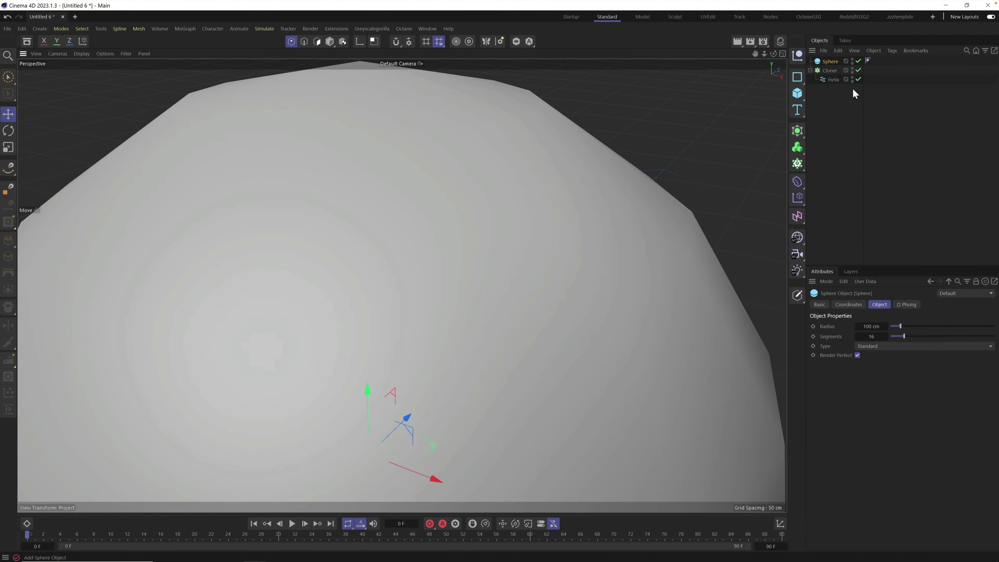
click(870, 326)
text(.7)
key(Return)
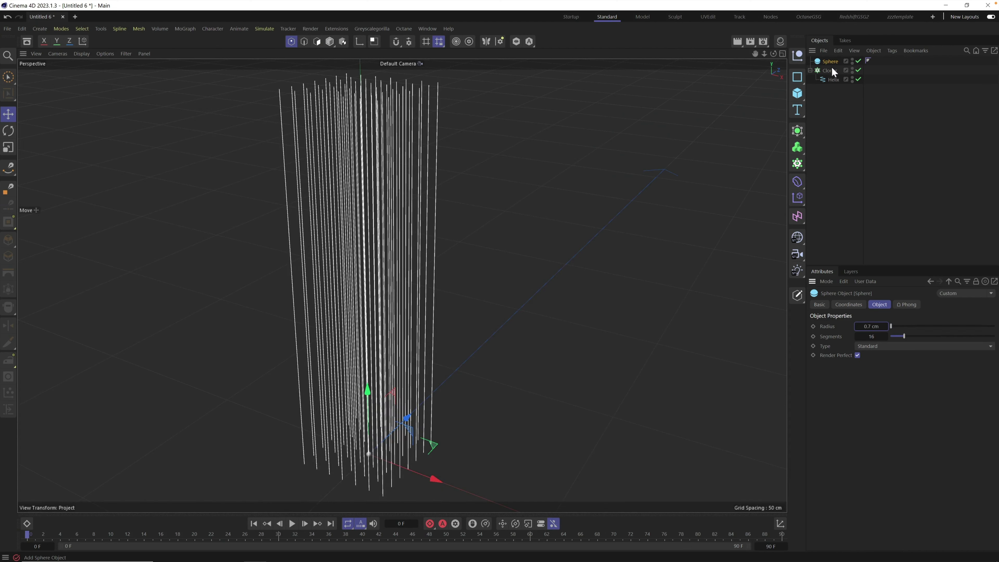
Add a second MoGraph Cloner and make the sphere its child.
key(shift+c)
text(cloner)
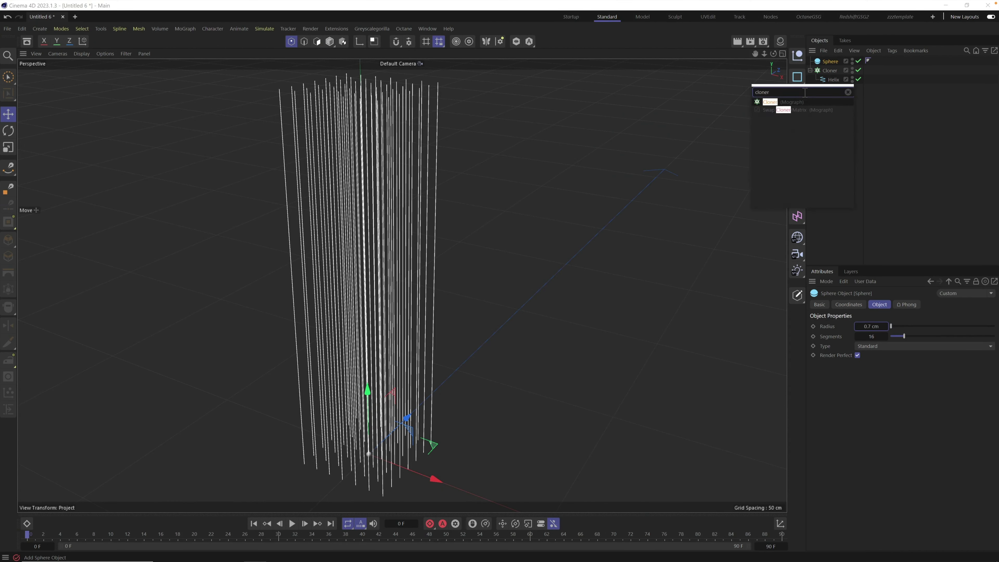
key(Return)
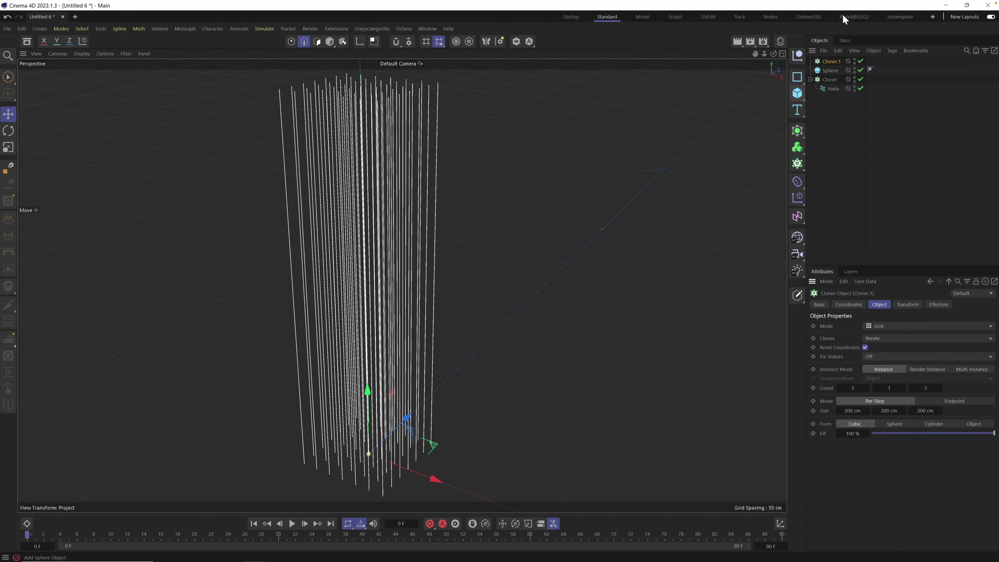
drag(835, 71, 834, 62)
click(835, 70)
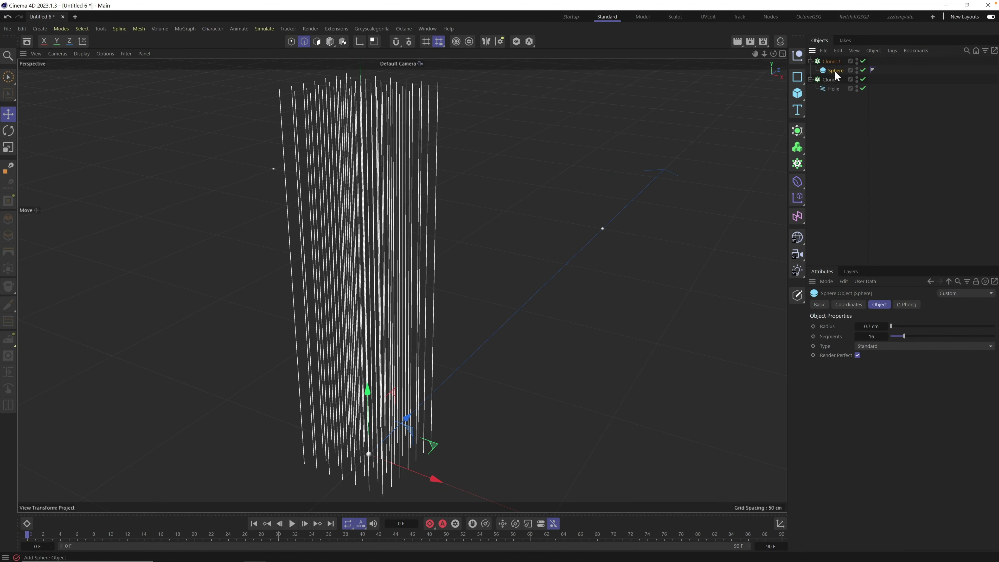
Rename the cloner that holds the sphere as Sphere Cloner.
click(832, 62)
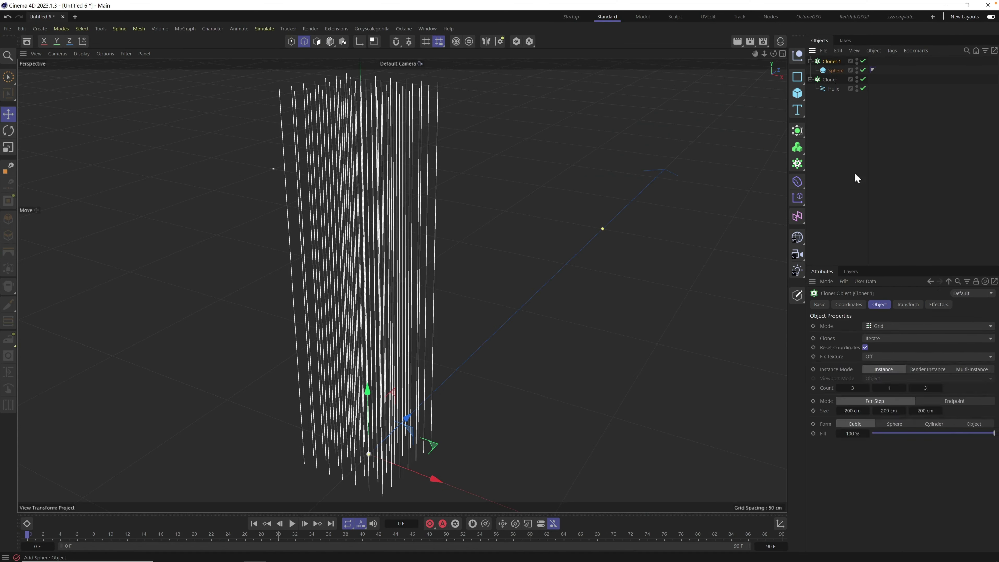
double_click(833, 62)
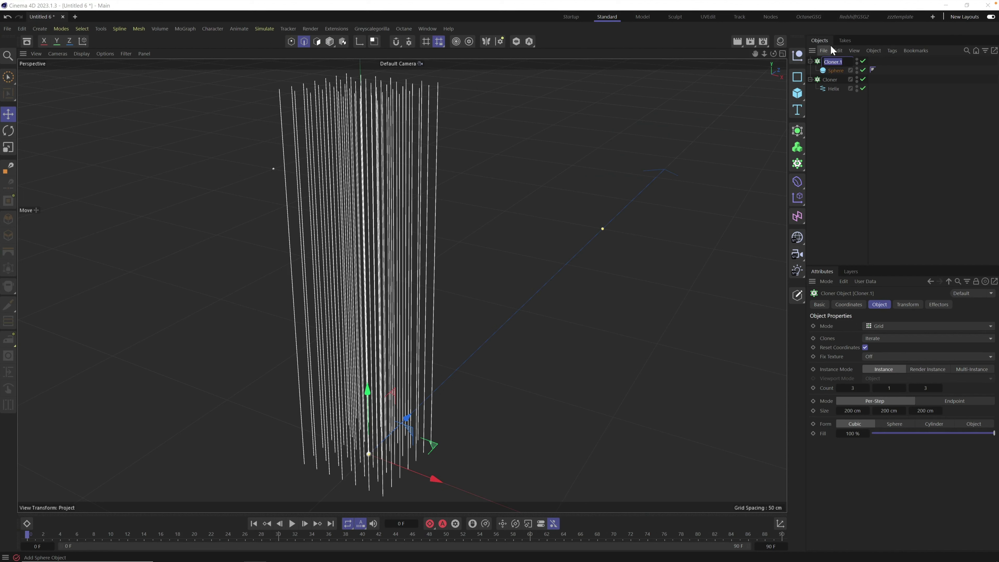
text(Sphere Cloner)
key(Return)
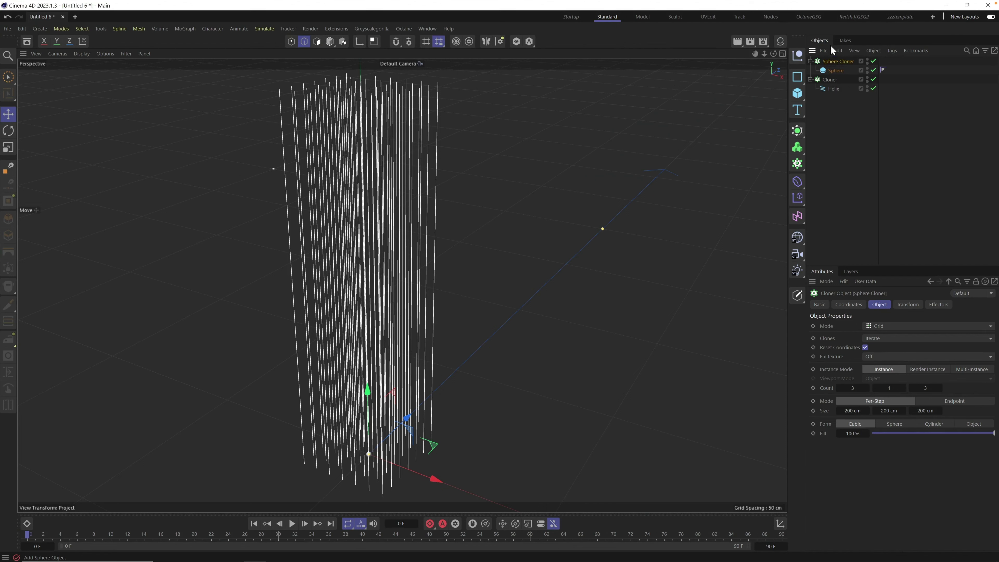
Set the Sphere Cloner's mode to Object and assign the helix Cloner as its object.
click(884, 326)
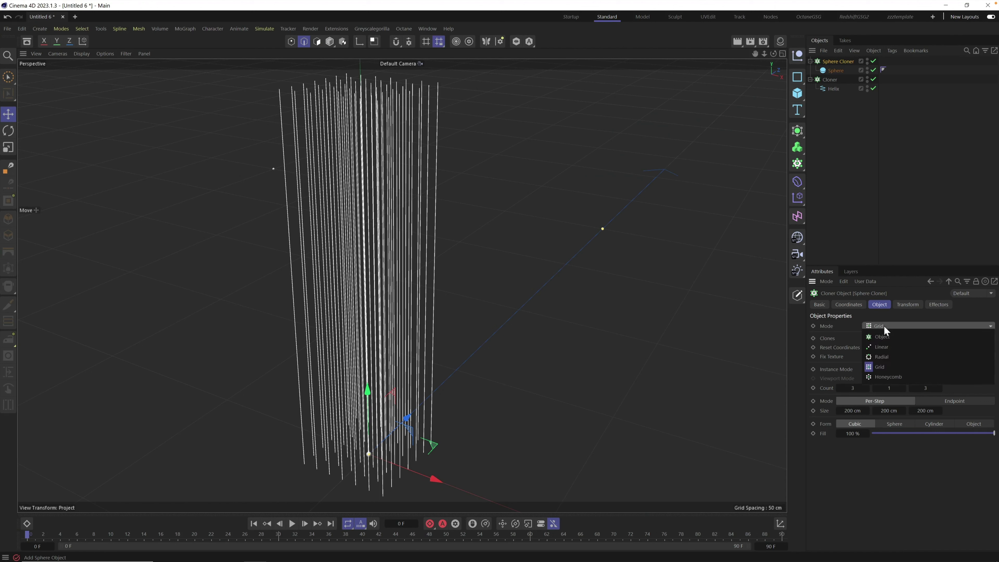
click(891, 337)
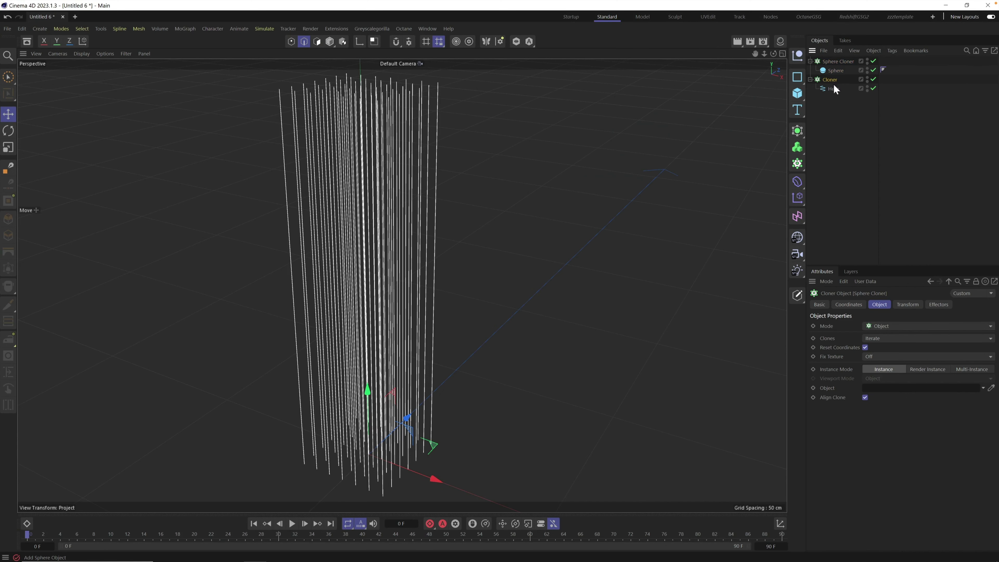
drag(834, 86, 913, 391)
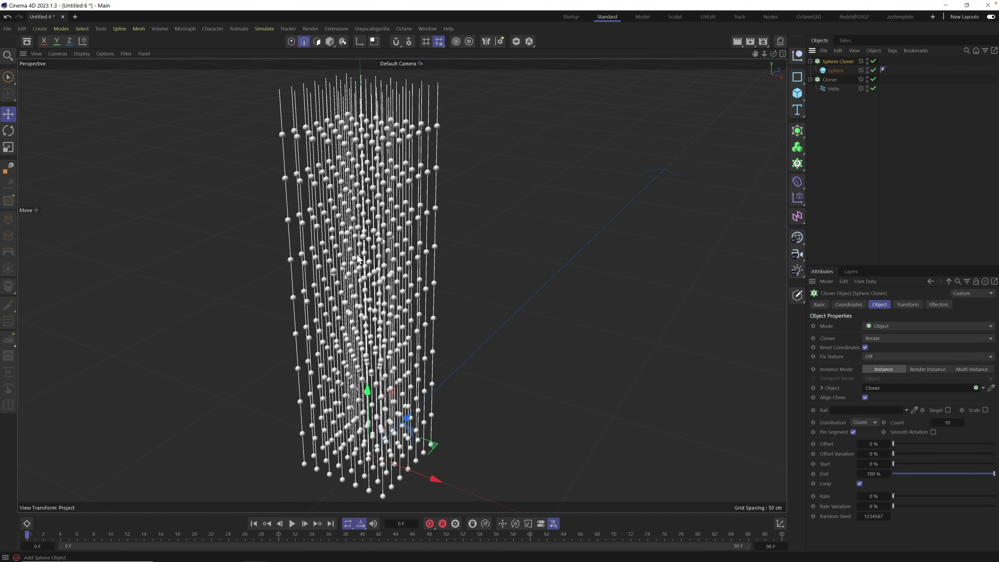
Set the Sphere Cloner's count to 11 spheres per spline segment.
alt+drag(376, 329, 387, 97)
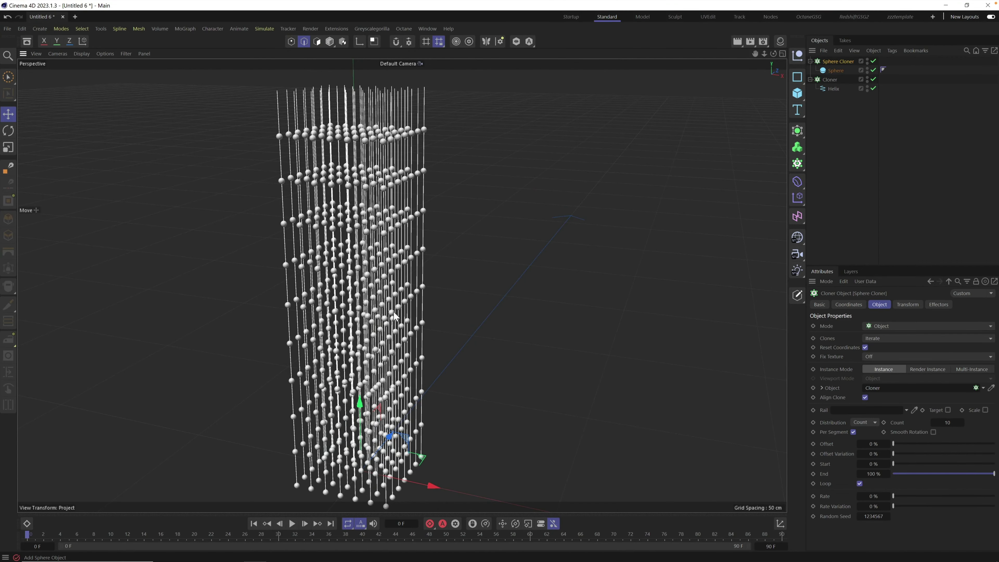
alt+drag(396, 327, 466, 263)
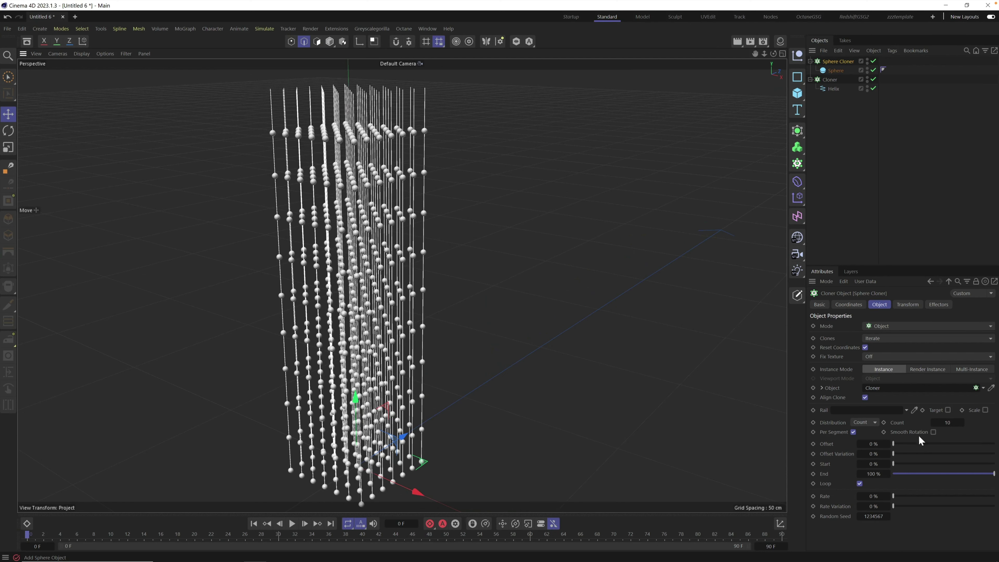
double_click(961, 422)
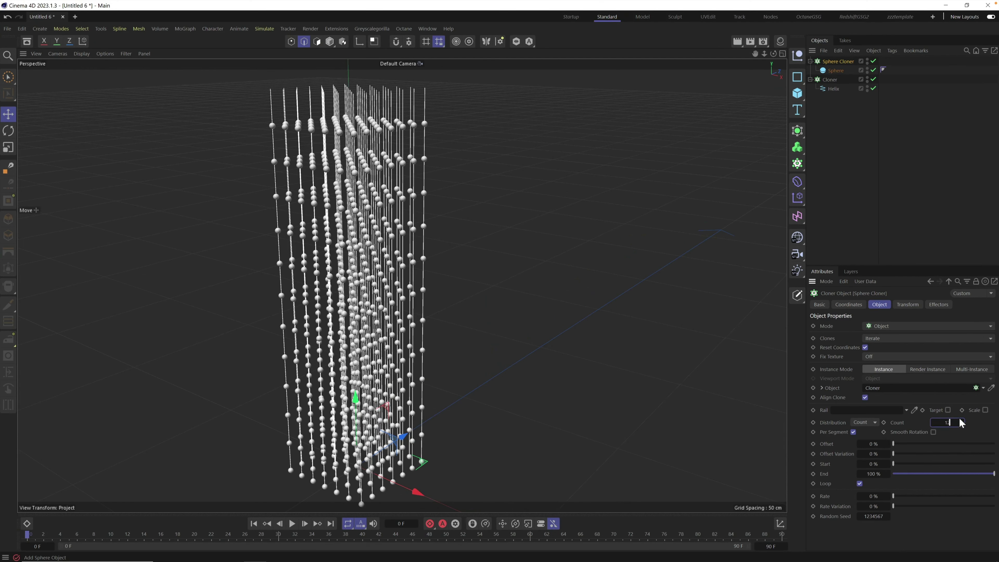
click(961, 420)
click(962, 422)
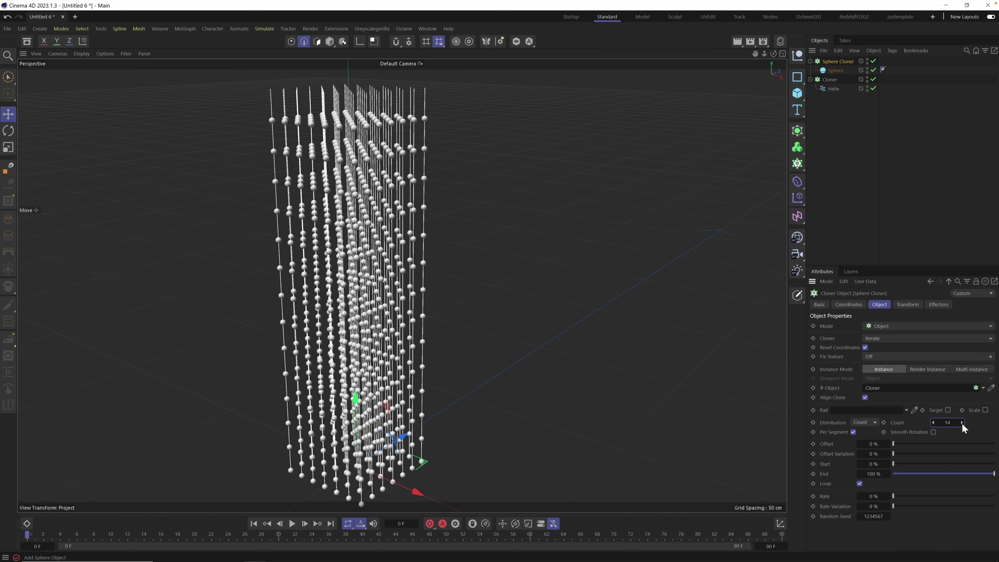
click(934, 424)
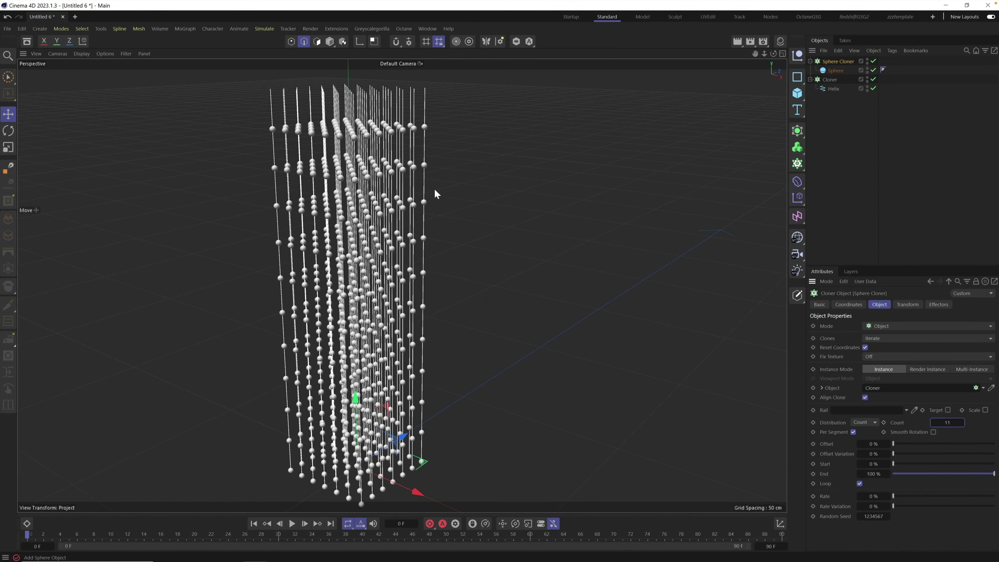
click(864, 162)
alt+drag(388, 271, 398, 235)
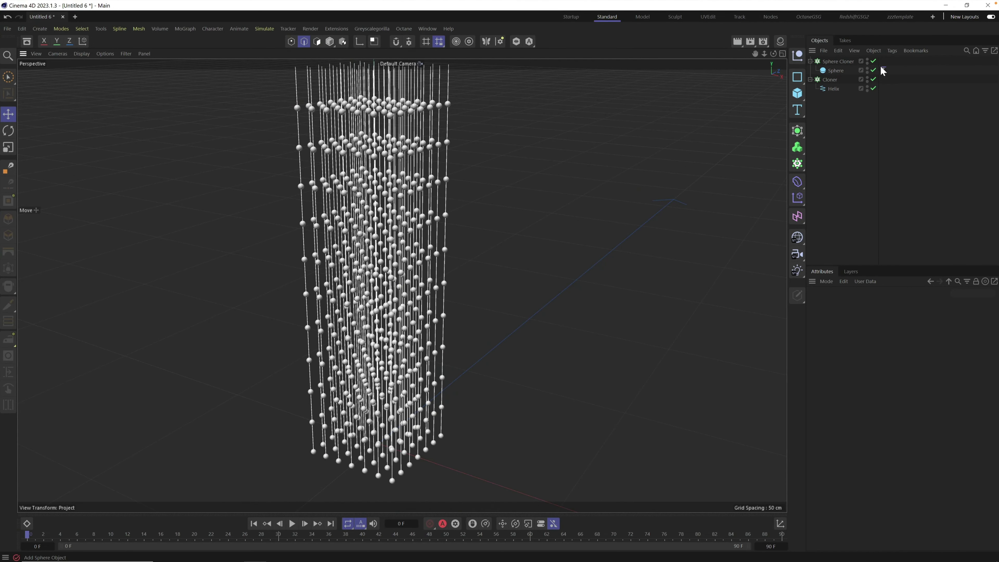
Add a Random effector to the Sphere Cloner.
click(835, 63)
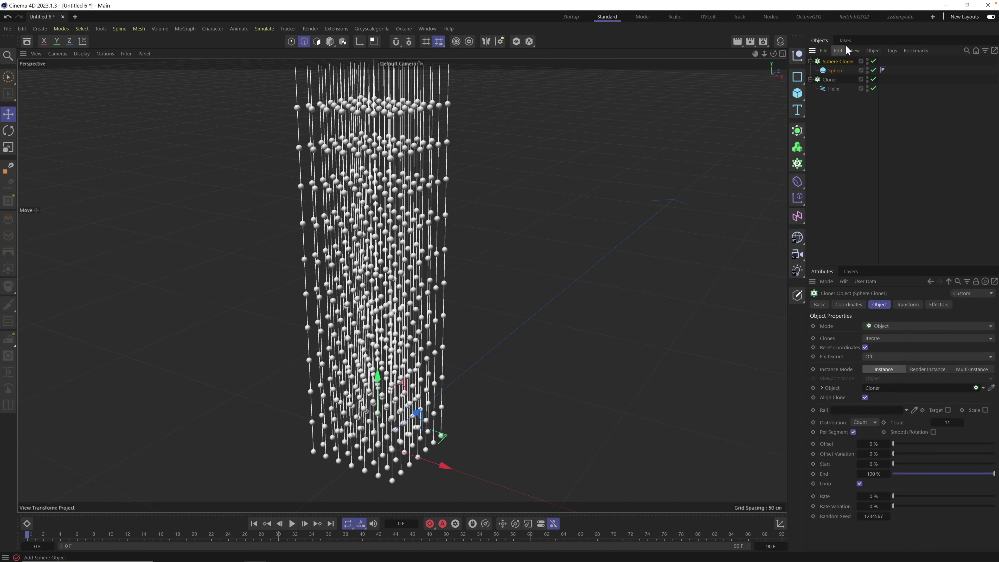
key(shift+c)
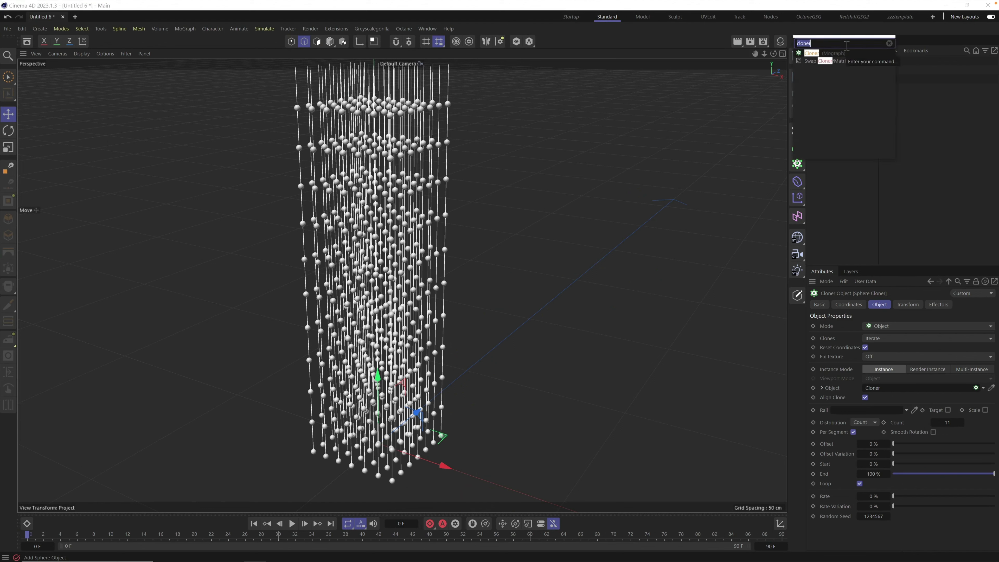
text(rand)
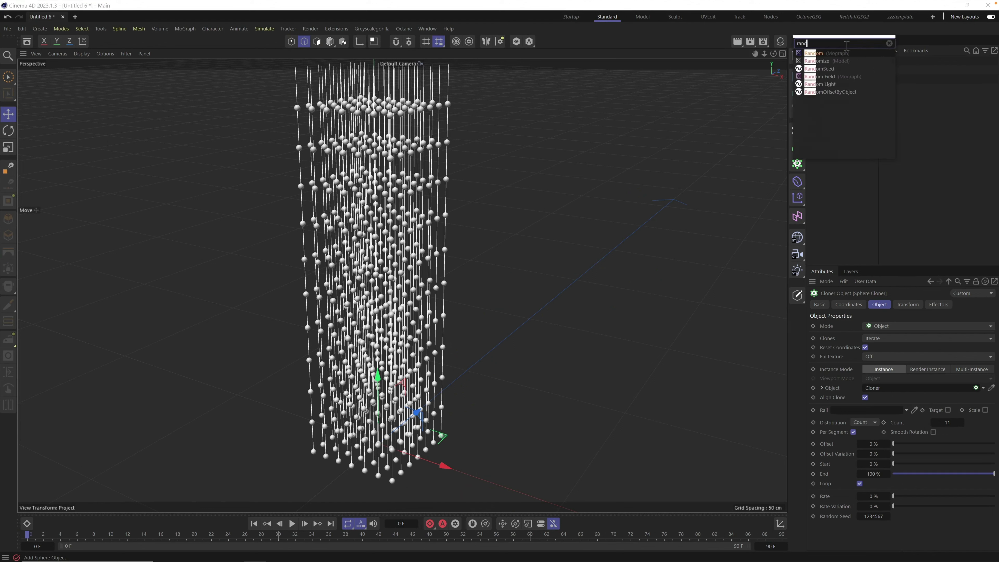
key(Return)
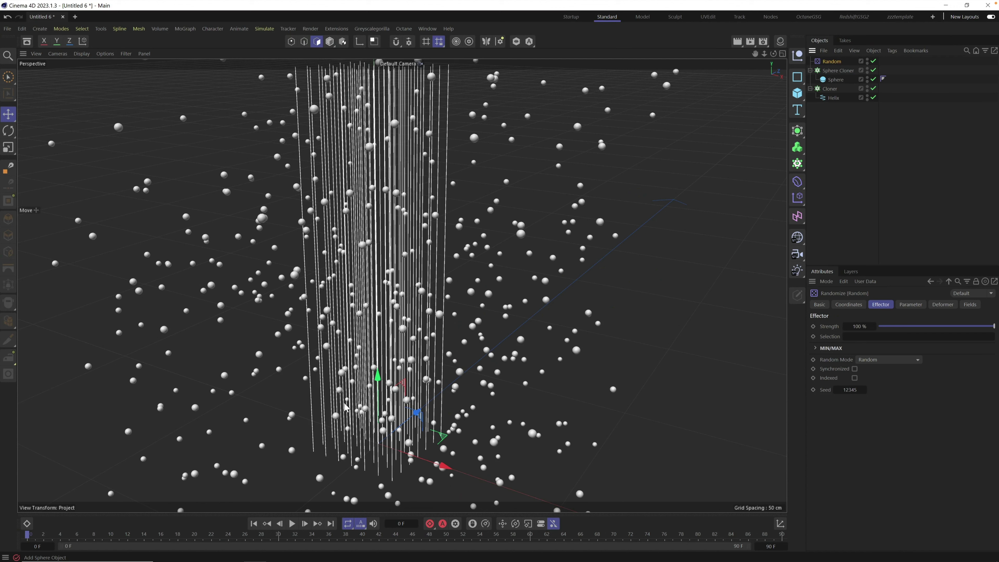
Set the Random effector's position offsets to 0 cm in X and Y and 13 cm in Z.
click(912, 305)
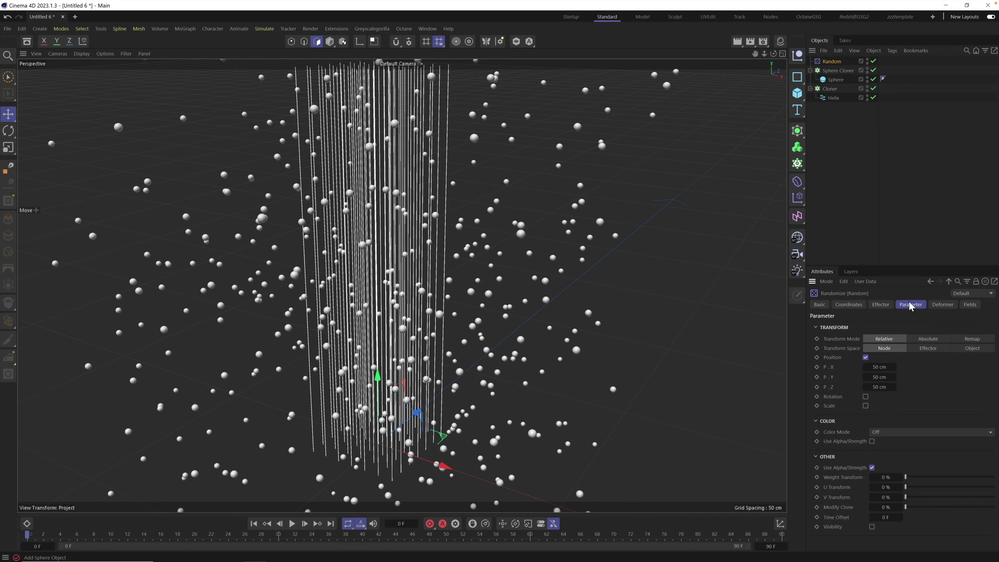
click(878, 366)
text(0)
key(Tab)
text(0)
key(Tab)
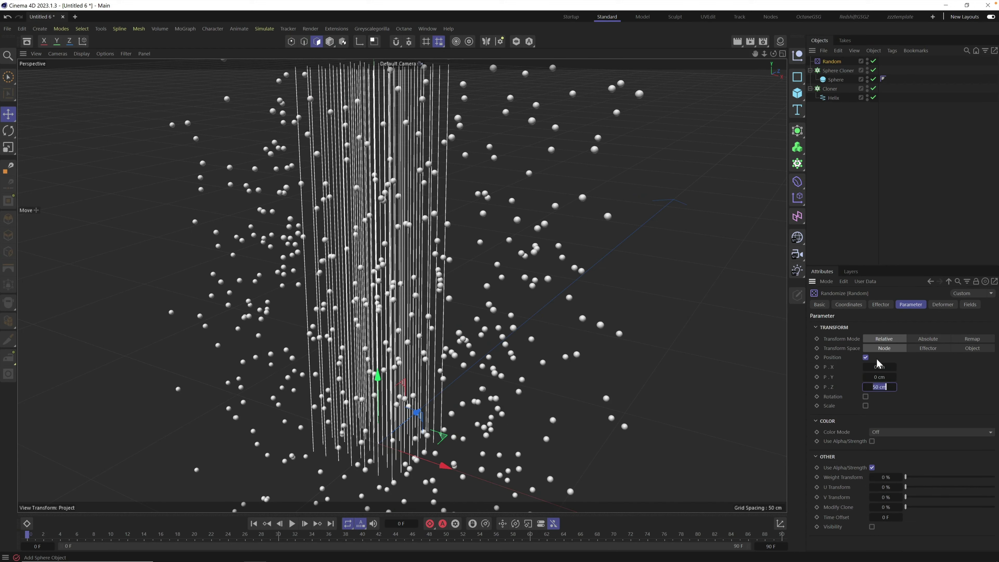
key(Return)
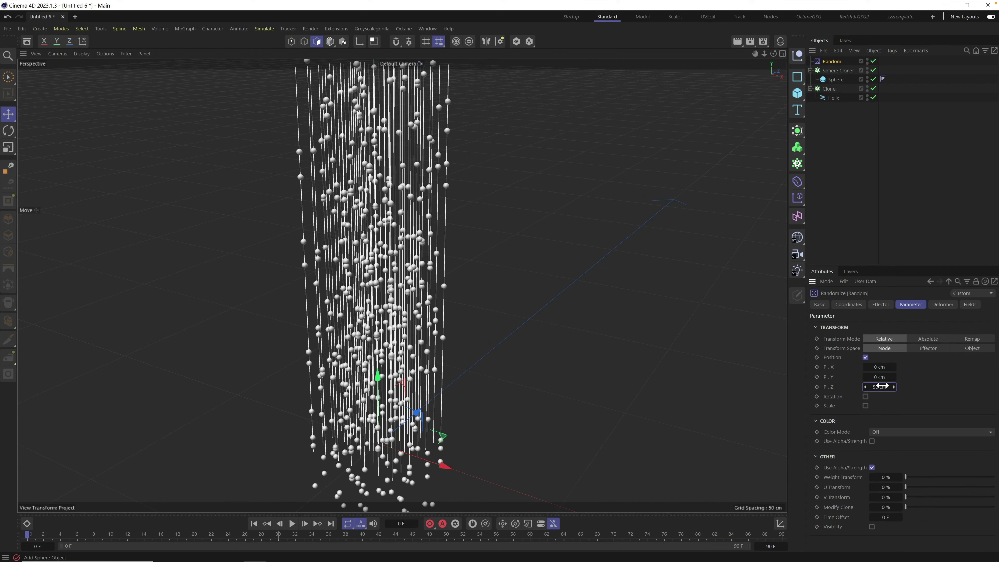
mouse_move(881, 386)
mouse_down()
mouse_move(861, 404)
mouse_move(880, 407)
mouse_up()
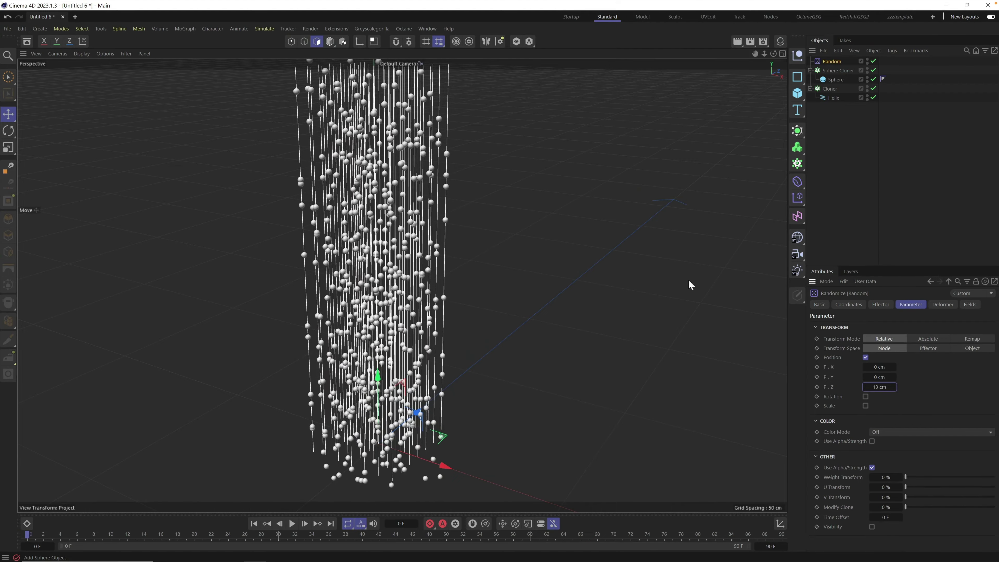
Set the Sphere Cloner's instance mode to Multi-Instance.
alt+right_drag(402, 254, 487, 191)
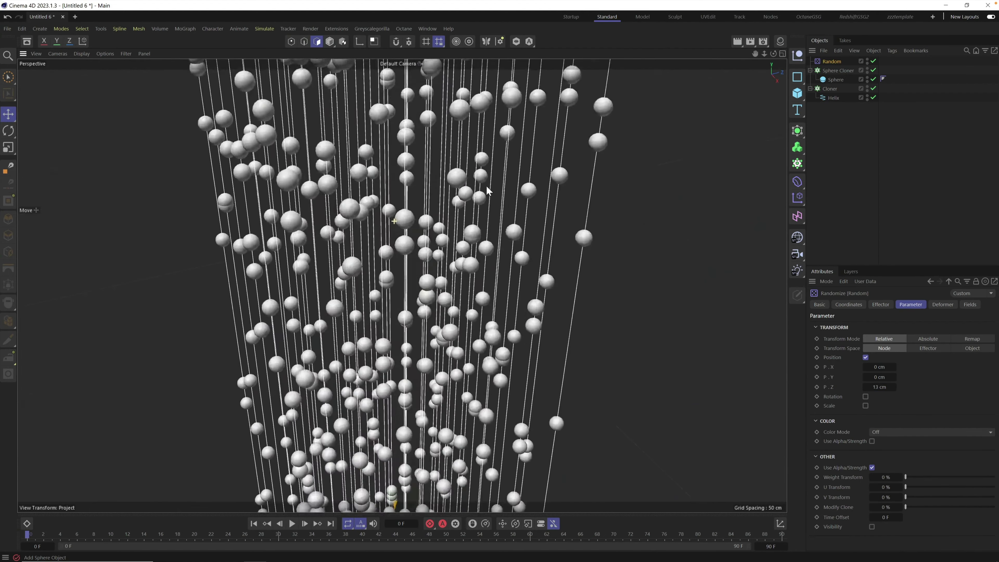
alt+drag(478, 193, 598, 157)
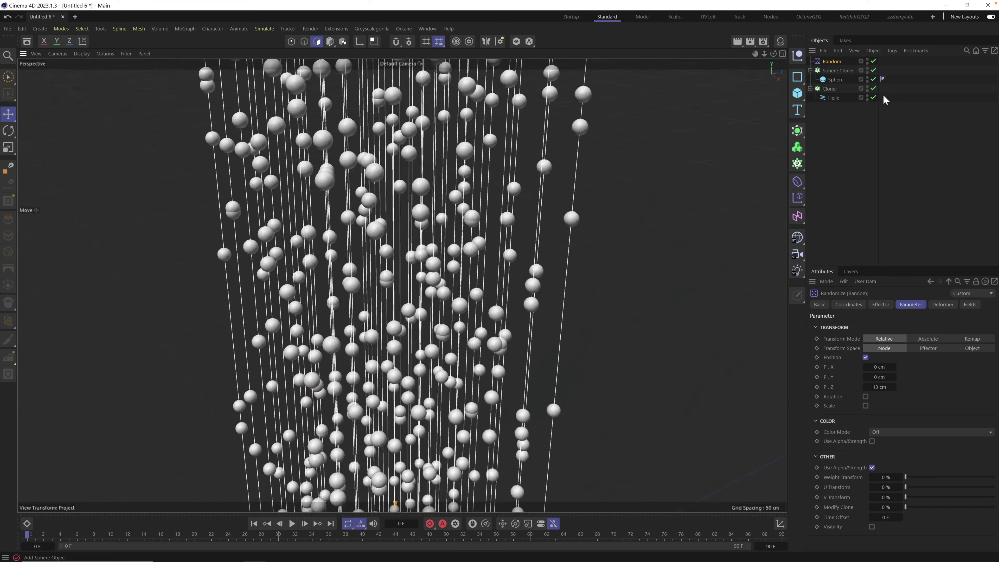
click(838, 80)
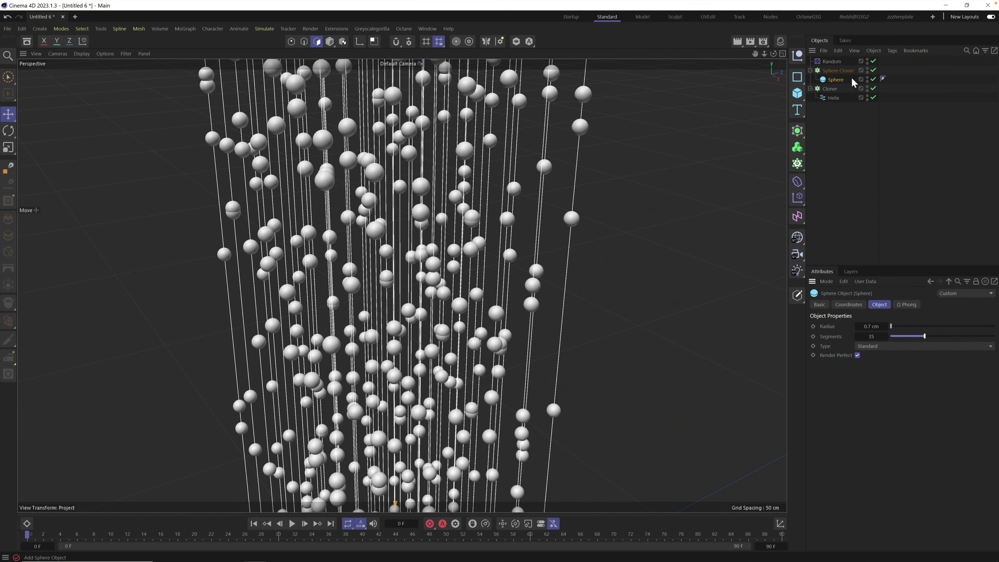
click(843, 72)
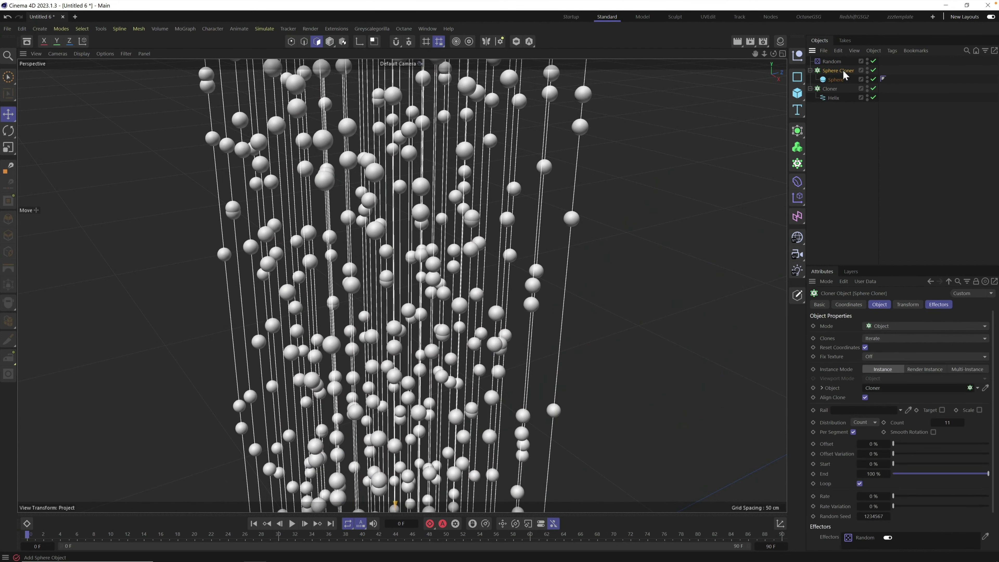
click(967, 370)
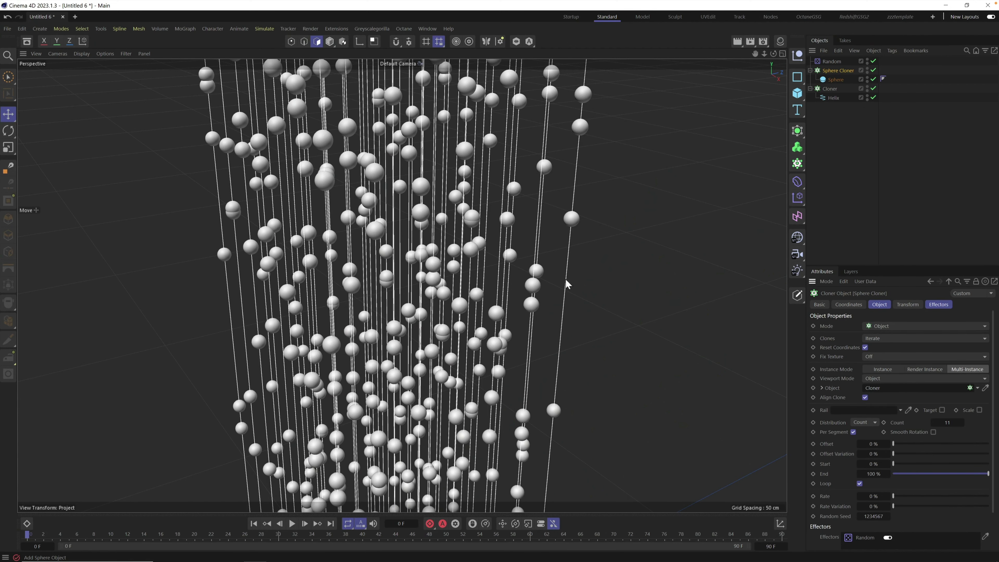
Add a Push Apart effector to the Sphere Cloner.
alt+drag(430, 278, 398, 255)
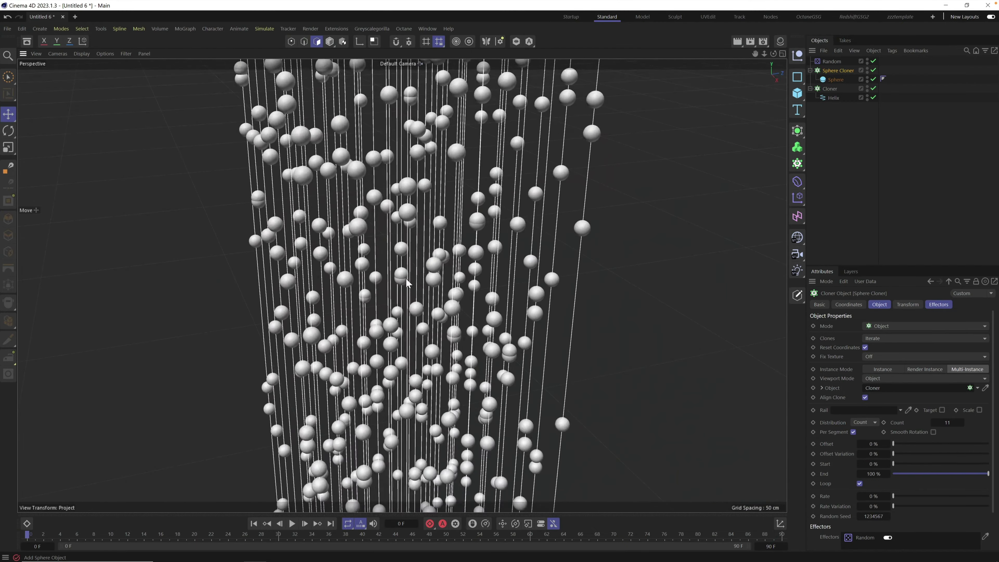
scroll(402, 286, up, 10)
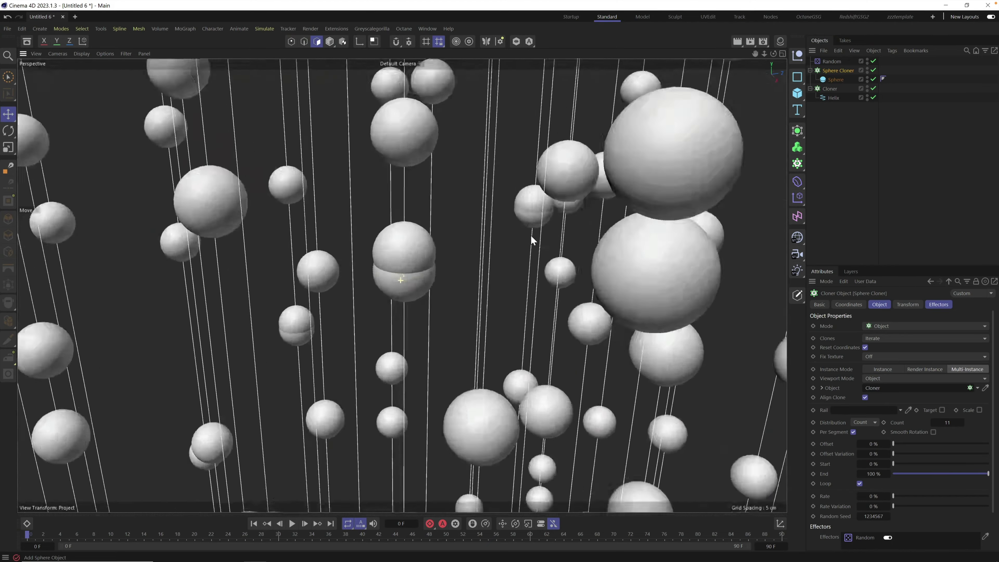
mouse_move(416, 244)
alt+mouse_down()
mouse_move(420, 232)
mouse_move(405, 244)
alt+mouse_up()
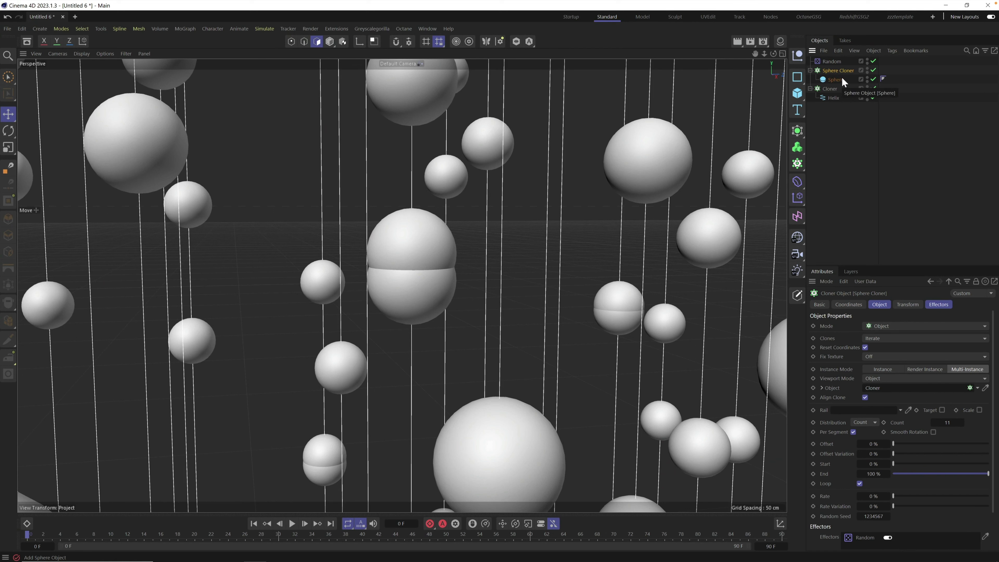
key(shift+c)
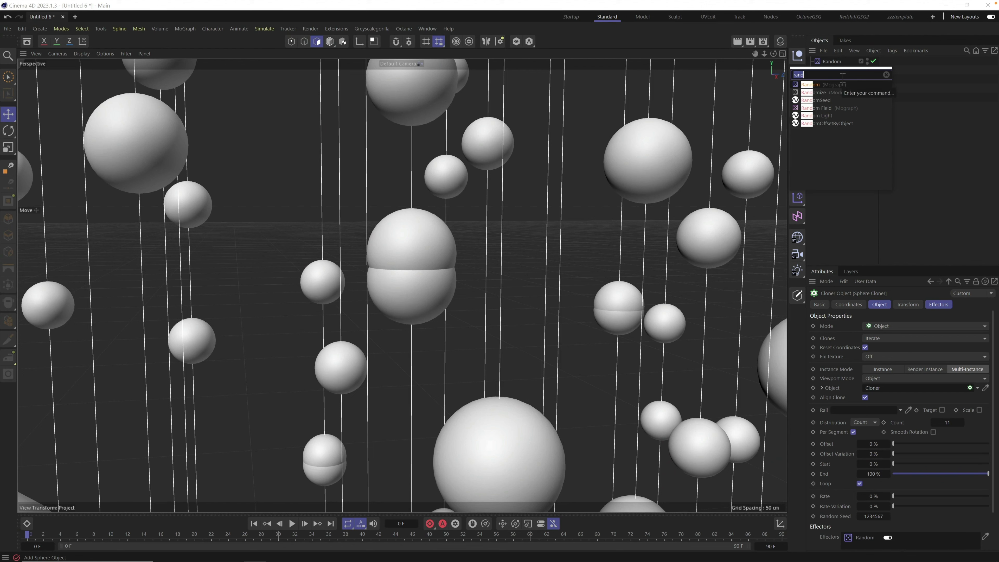
text(push)
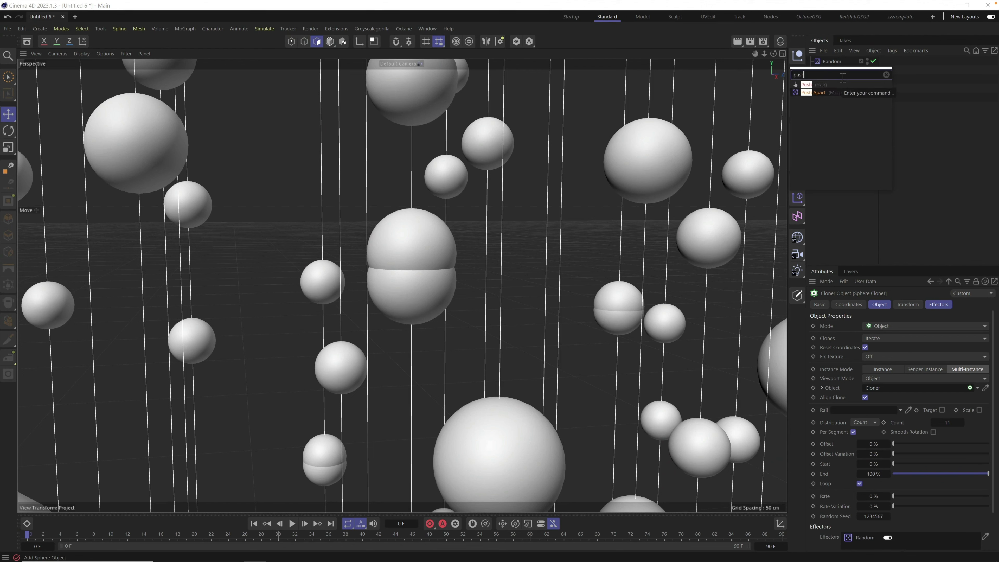
key(Return)
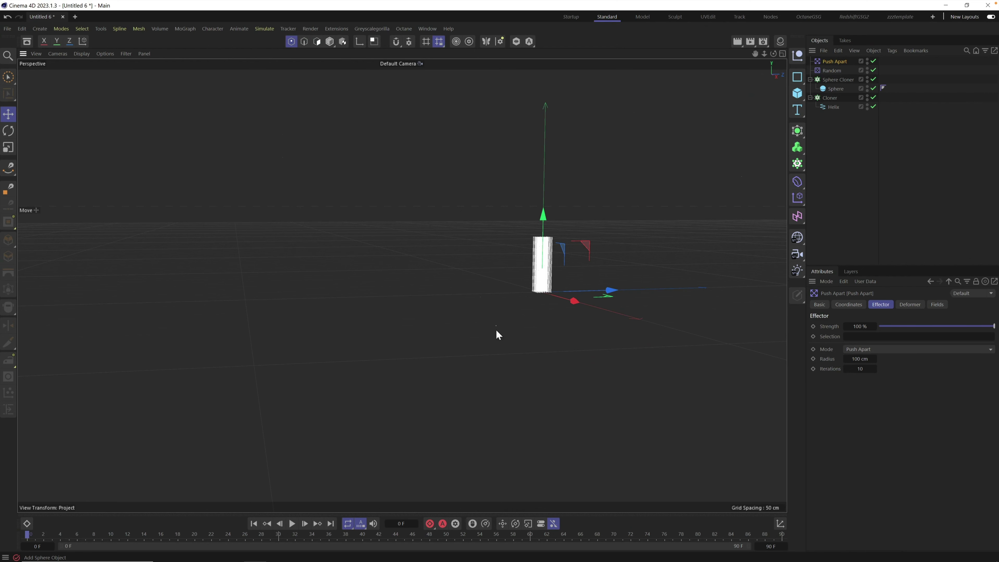
Set the Push Apart effector's radius to 1 cm.
alt+drag(497, 334, 494, 288)
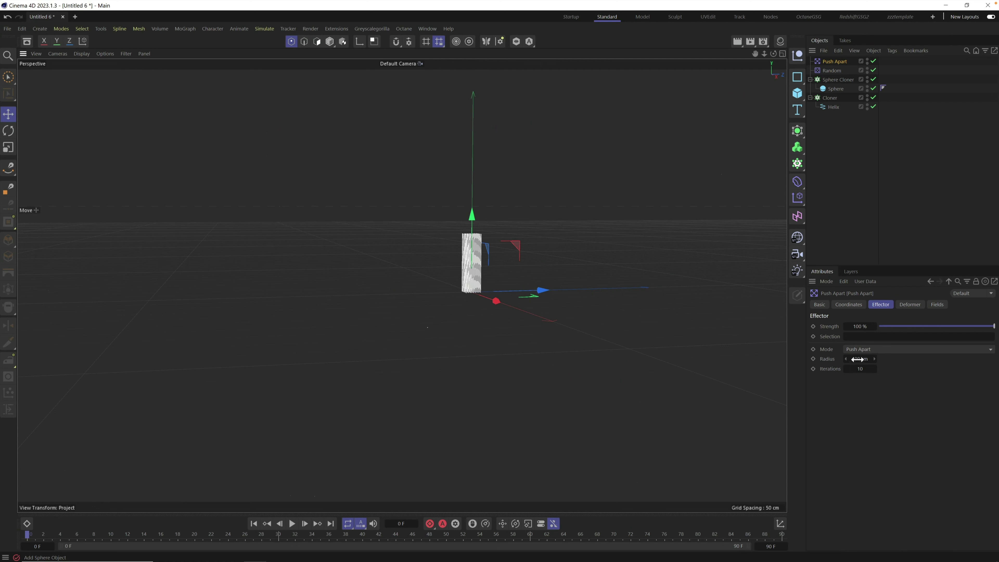
click(864, 358)
text(1)
key(Return)
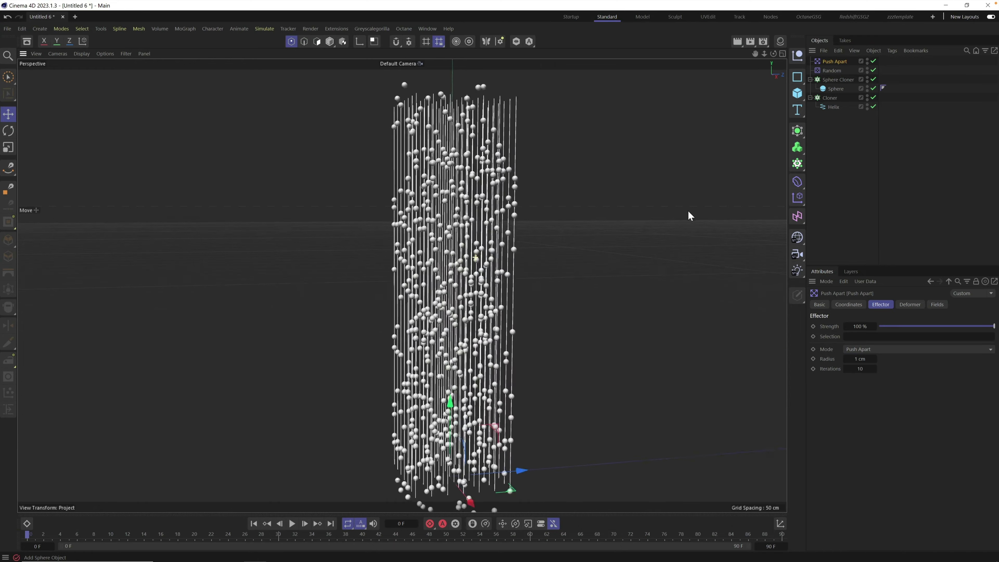
Change the Push Apart effector's mode to Scale Apart.
scroll(708, 212, up, 5)
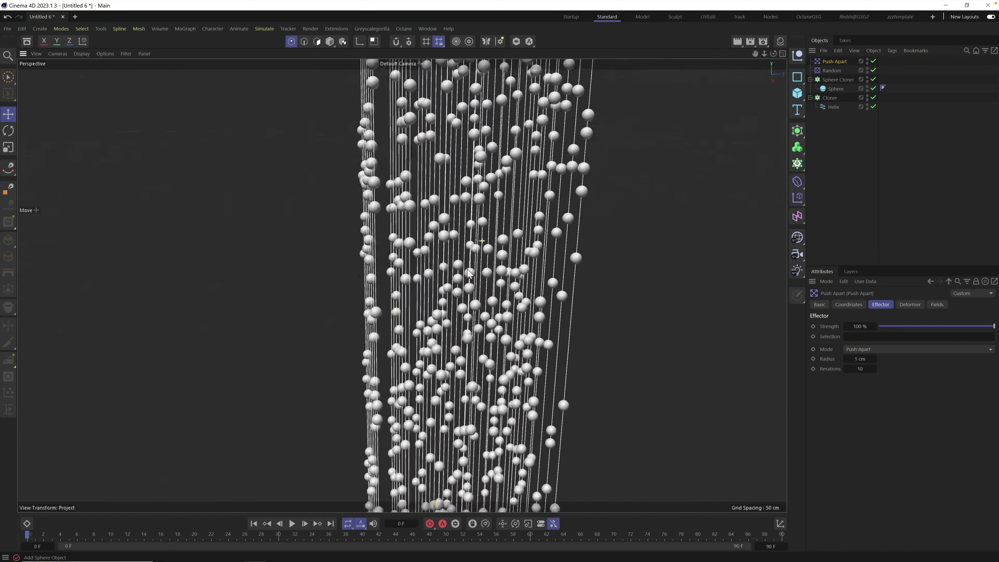
scroll(469, 272, up, 6)
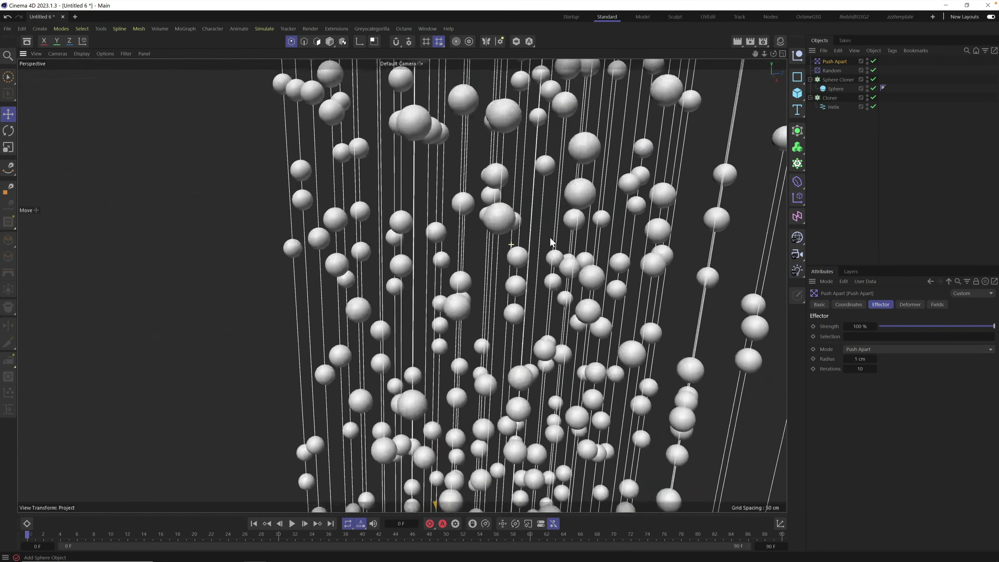
alt+drag(550, 236, 502, 239)
click(875, 348)
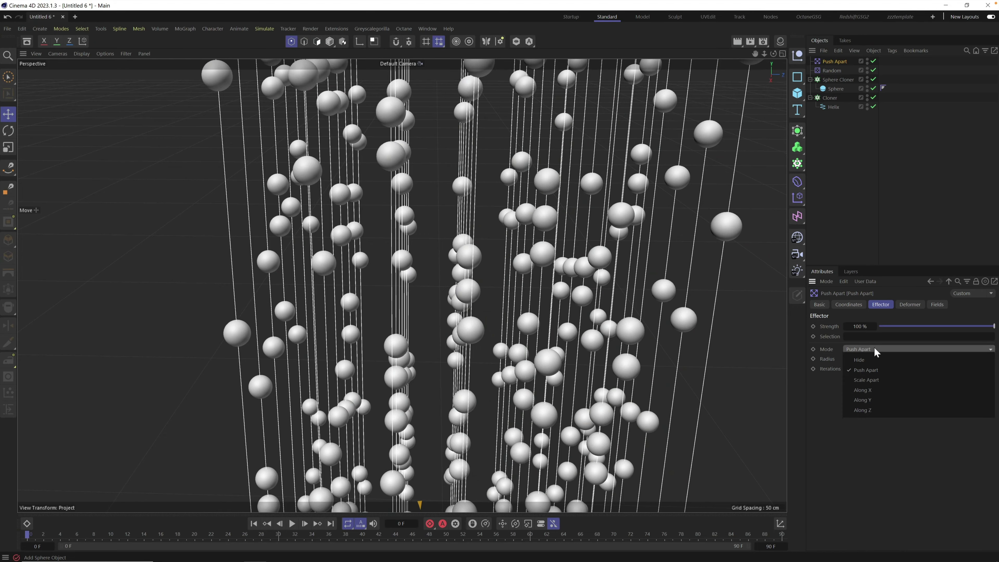
click(874, 379)
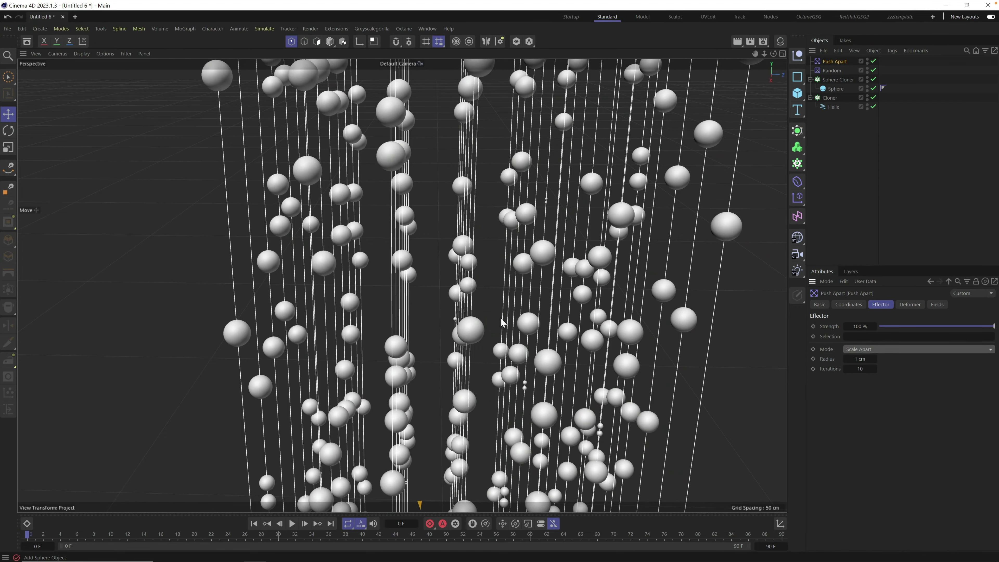
Enable uniform scale randomization on the Random effector with a scale of 0.5.
alt+drag(501, 317, 492, 240)
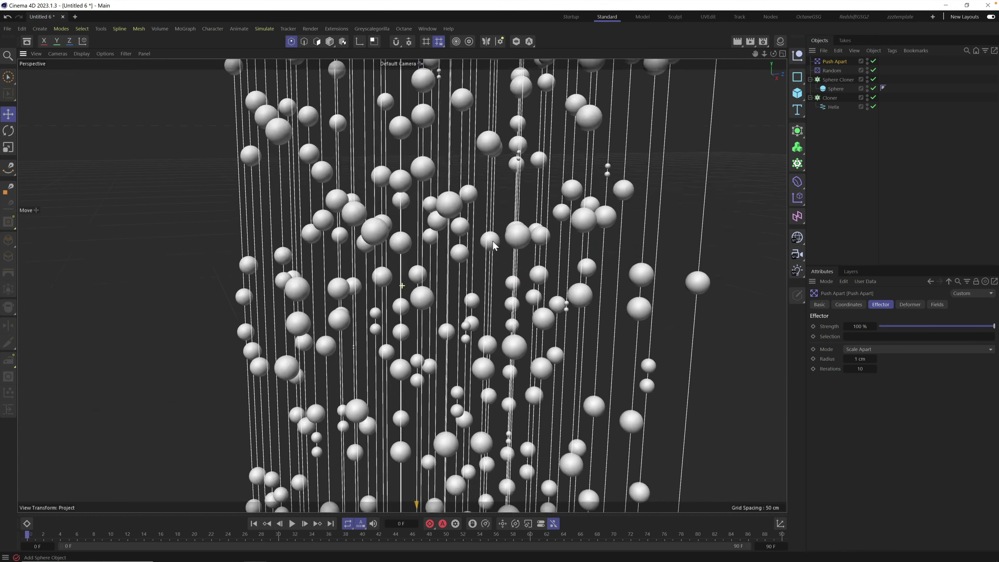
mouse_move(568, 312)
alt+right_down()
mouse_move(689, 271)
mouse_move(418, 374)
alt+right_up()
click(831, 71)
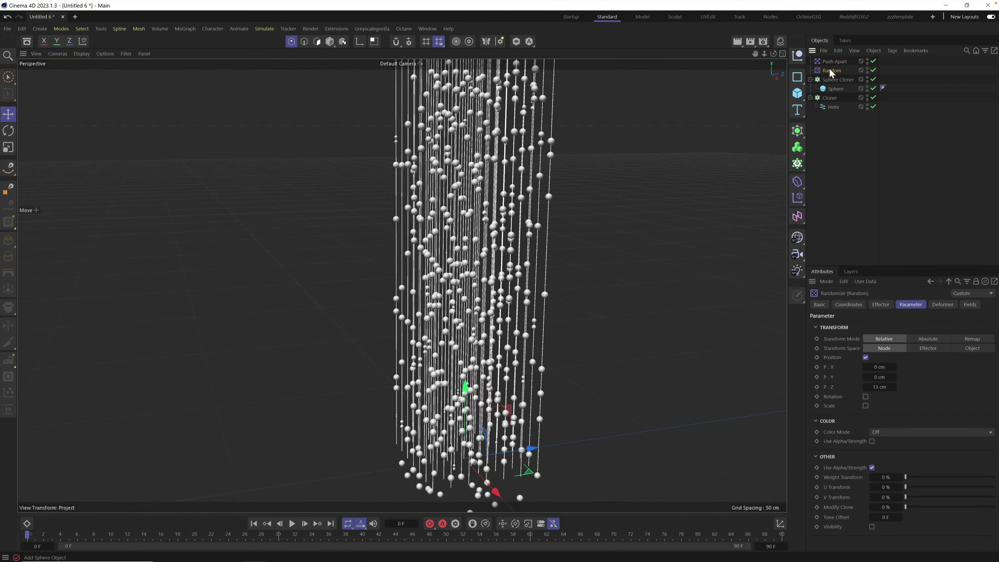
click(865, 406)
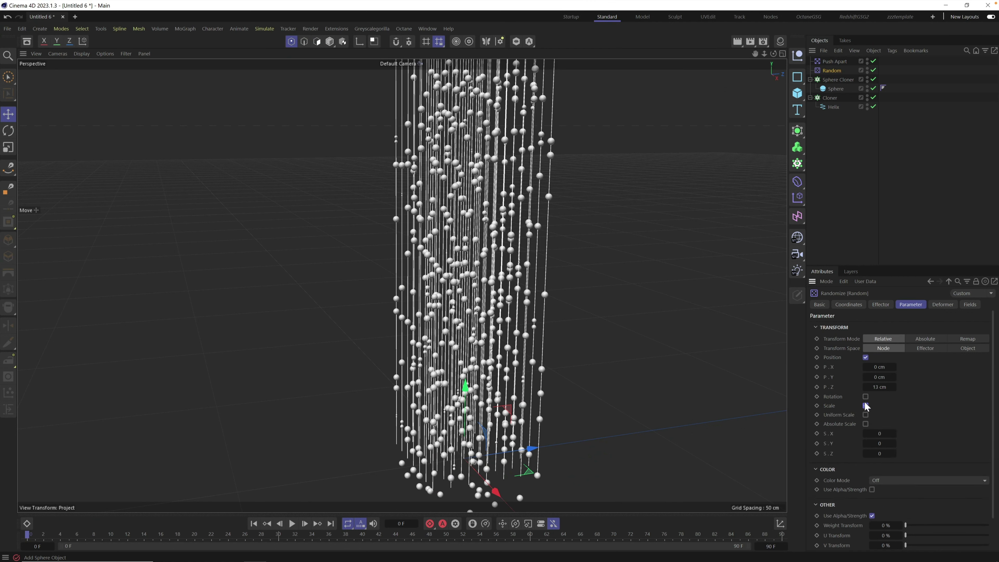
click(865, 415)
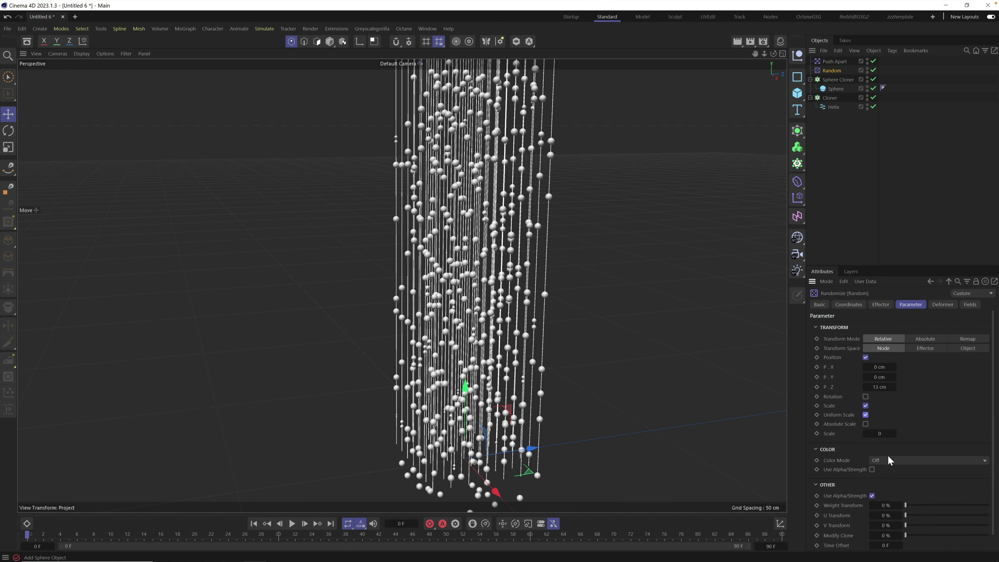
click(881, 434)
text(0.5)
key(Return)
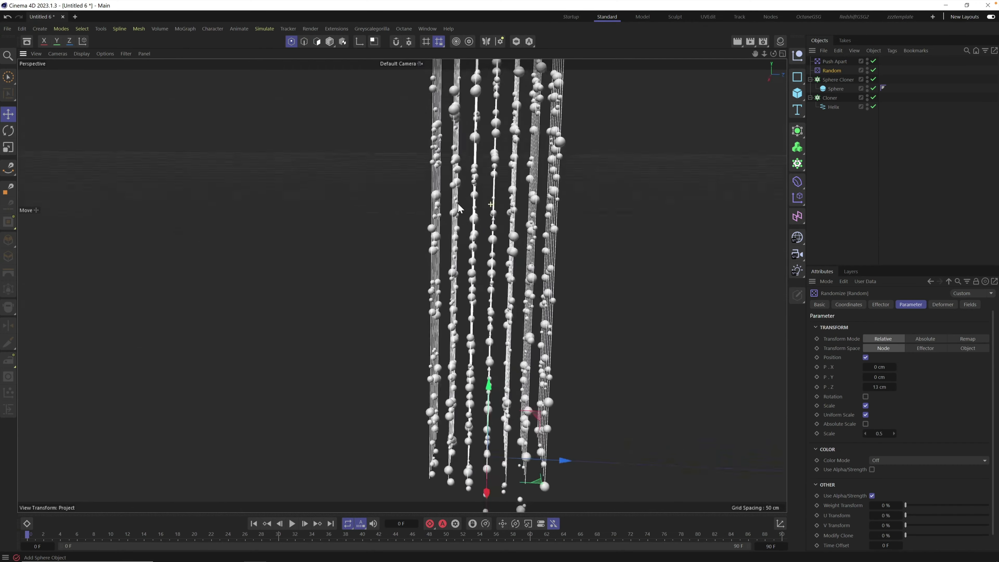
alt+drag(517, 205, 597, 161)
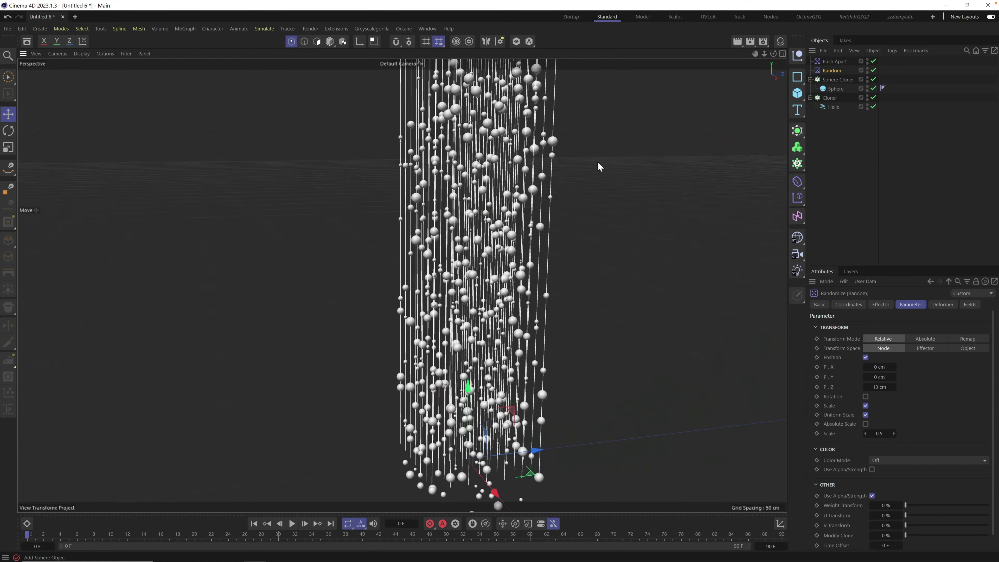
alt+drag(488, 248, 410, 263)
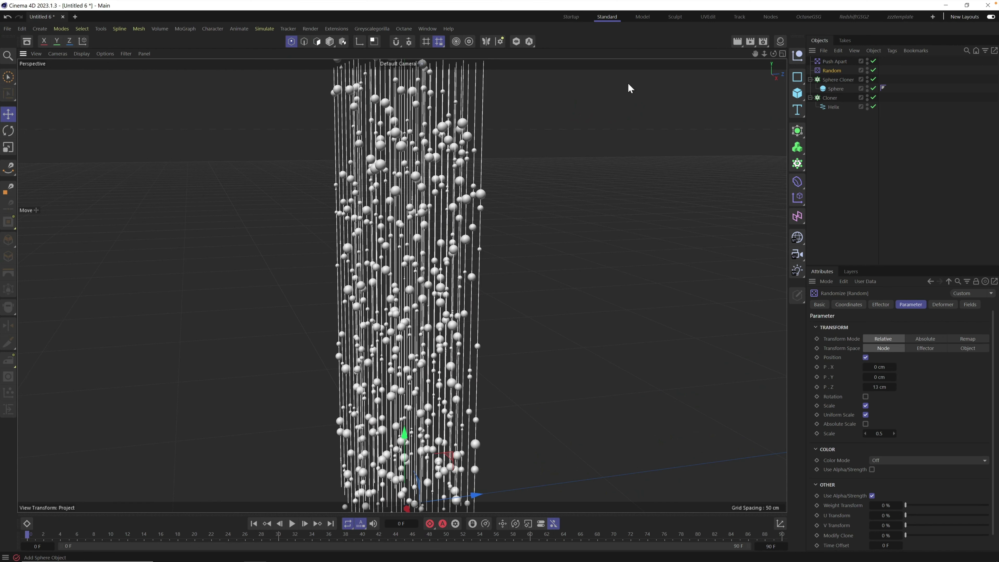
Switch to the Startup layout and start the live Redshift render.
click(572, 18)
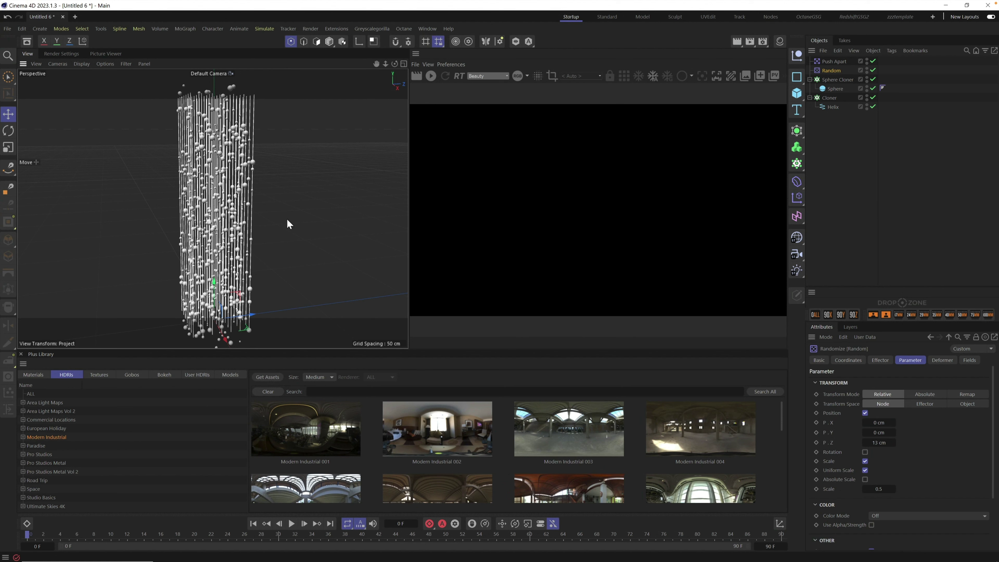
click(431, 75)
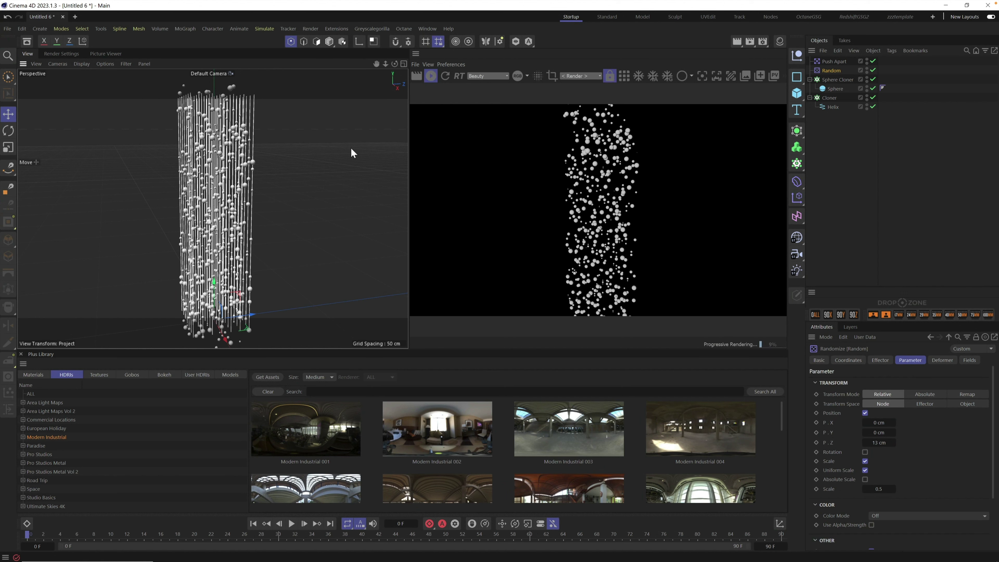
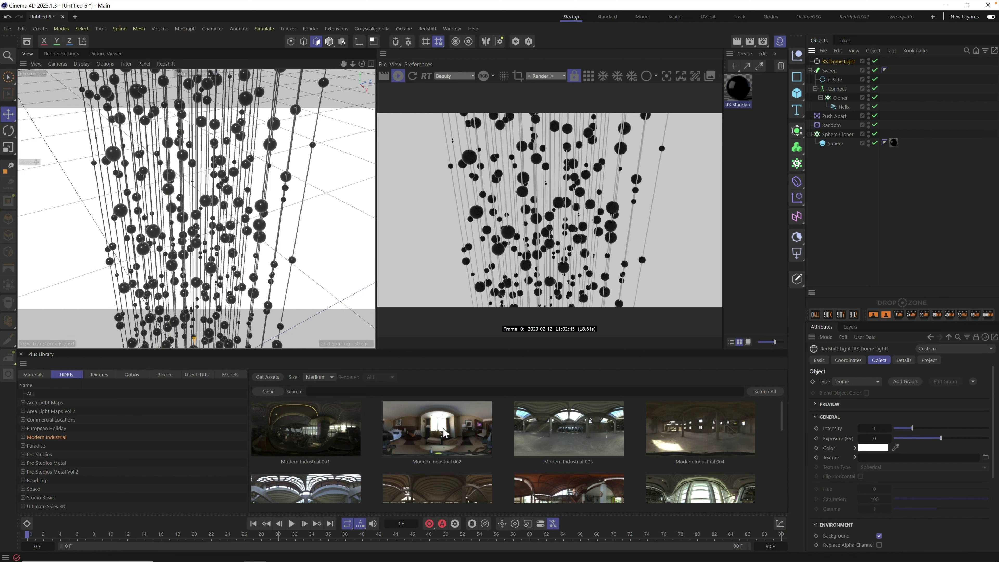
Load the Modern Industrial 002 HDRI into the RS Dome Light's texture and connect it to an HDRI Link Plus tag on the light.
drag(433, 433, 907, 466)
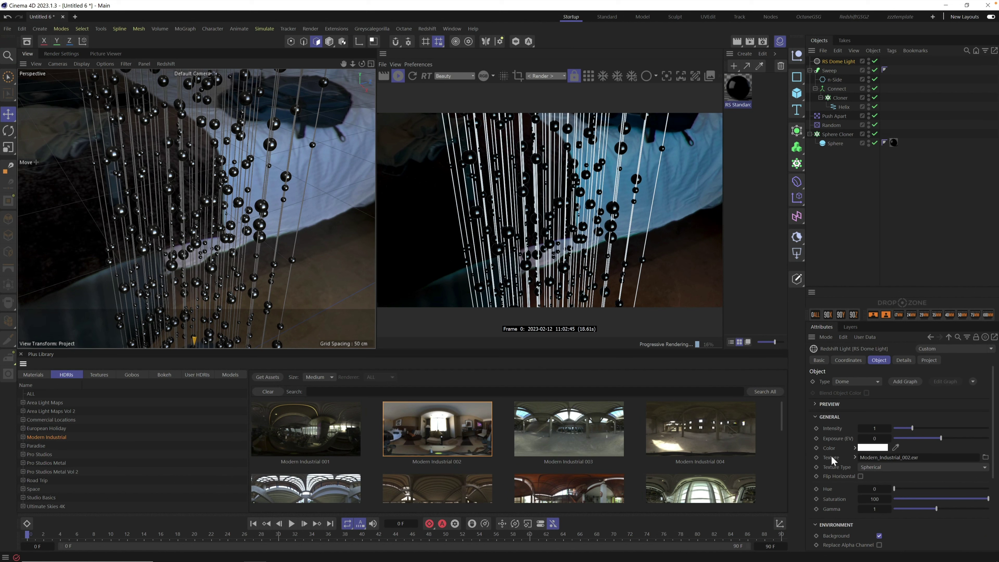
drag(832, 457, 902, 306)
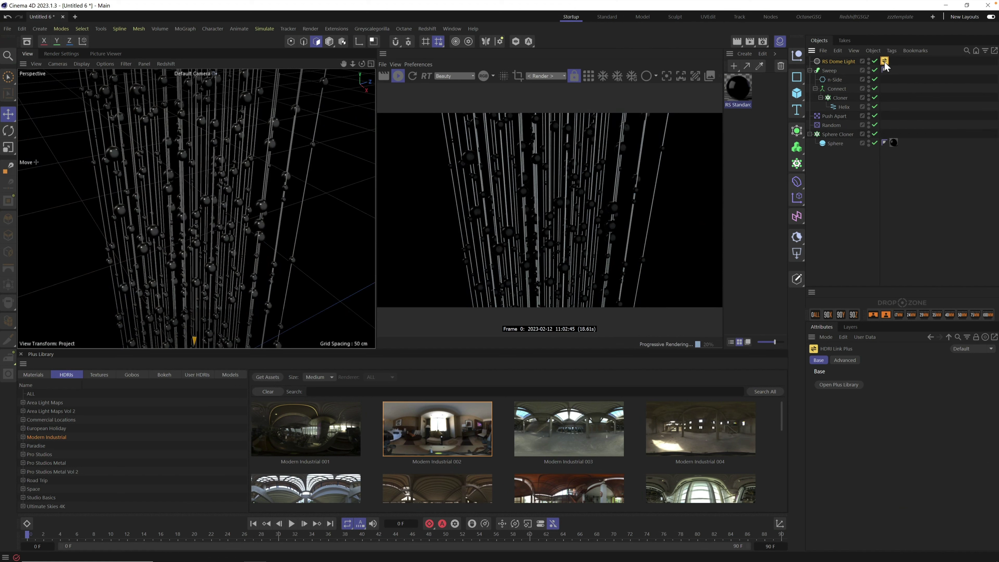
Try Modern Industrial 004 and another Modern Industrial HDRI on the linked dome light, and settle on Modern Industrial 002.
click(713, 437)
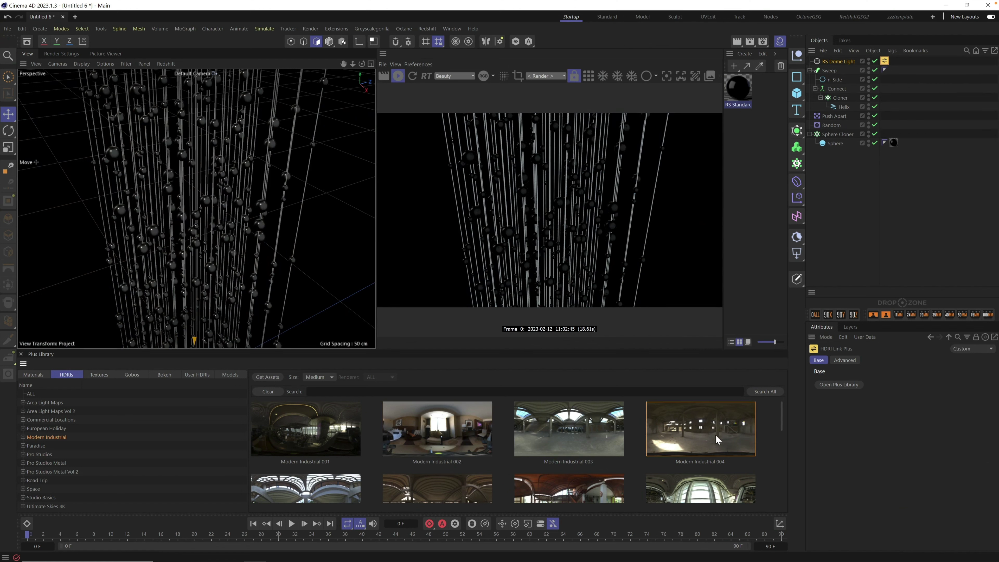
click(712, 489)
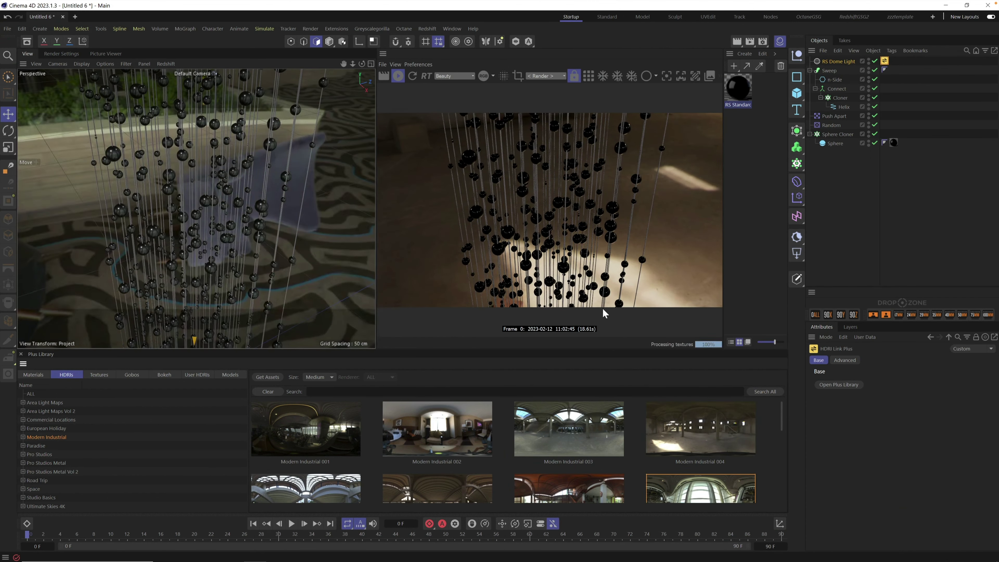
click(441, 439)
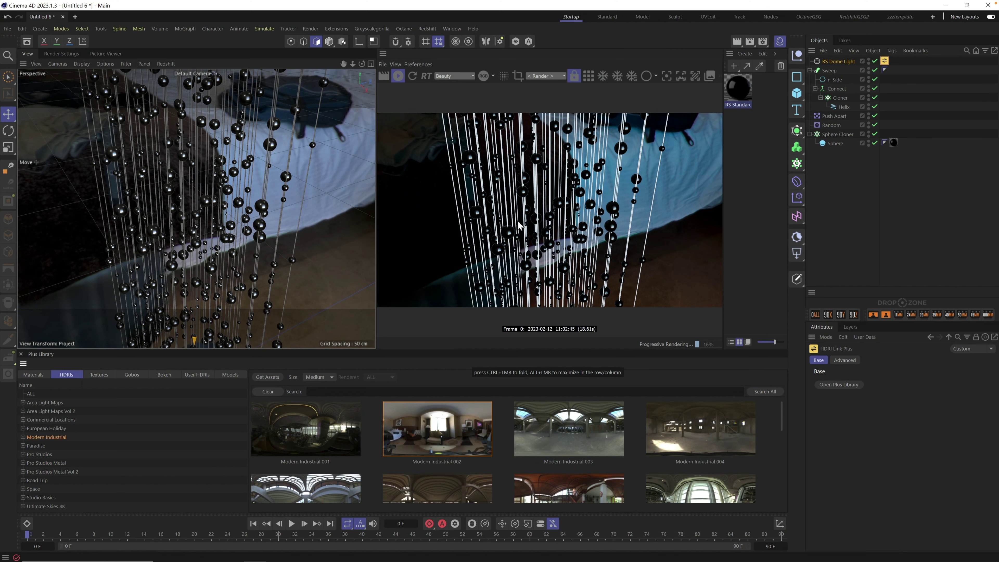
Rotate the RS Dome Light's heading to -173°.
click(840, 64)
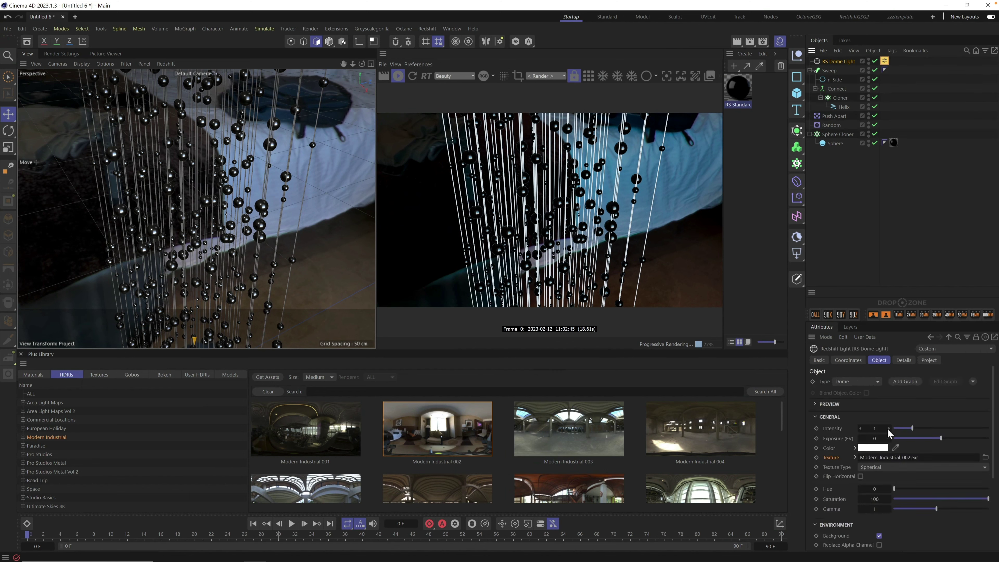
click(850, 360)
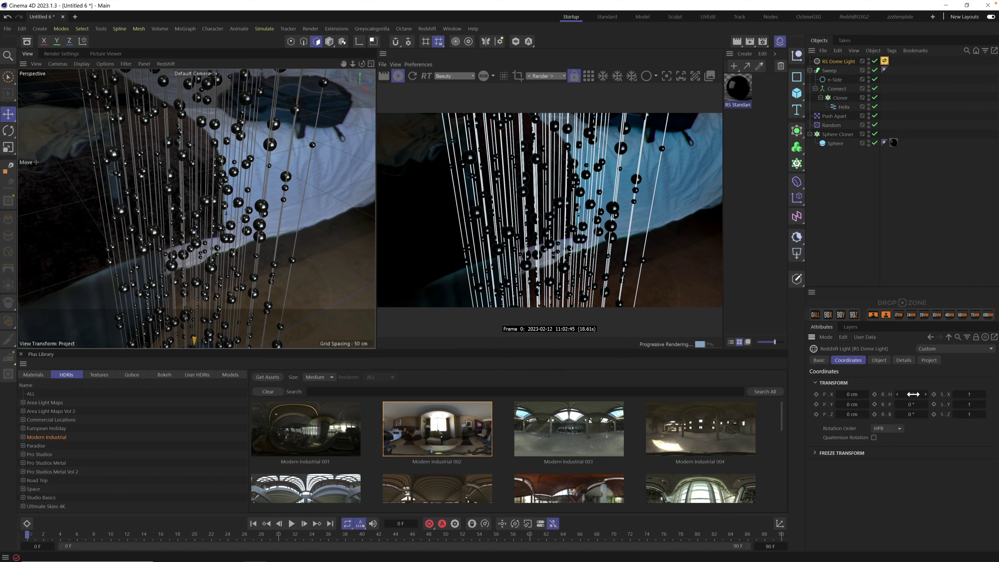
drag(913, 394, 832, 394)
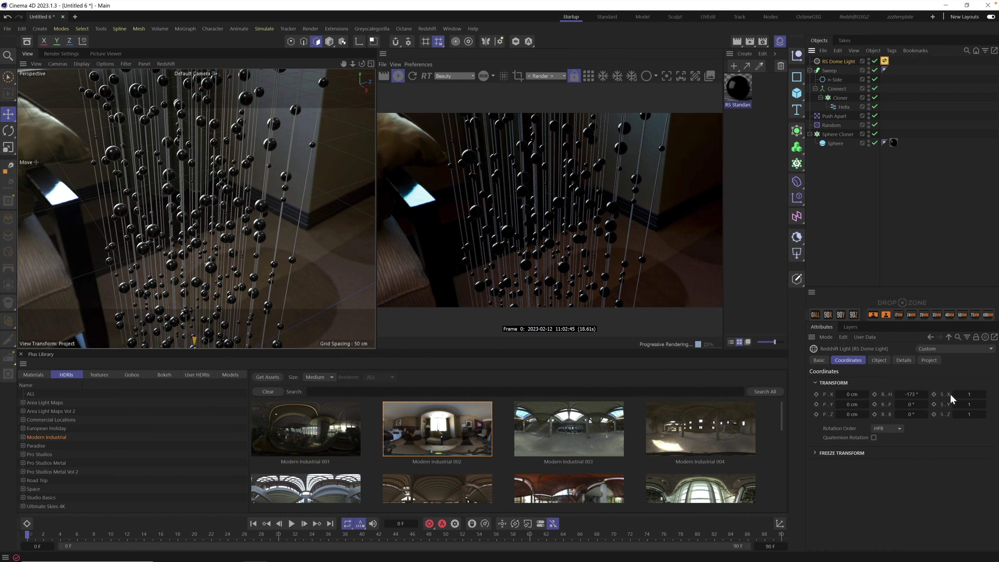
Disable the RS Dome Light's environment background so the HDRI image is hidden from the render.
click(879, 360)
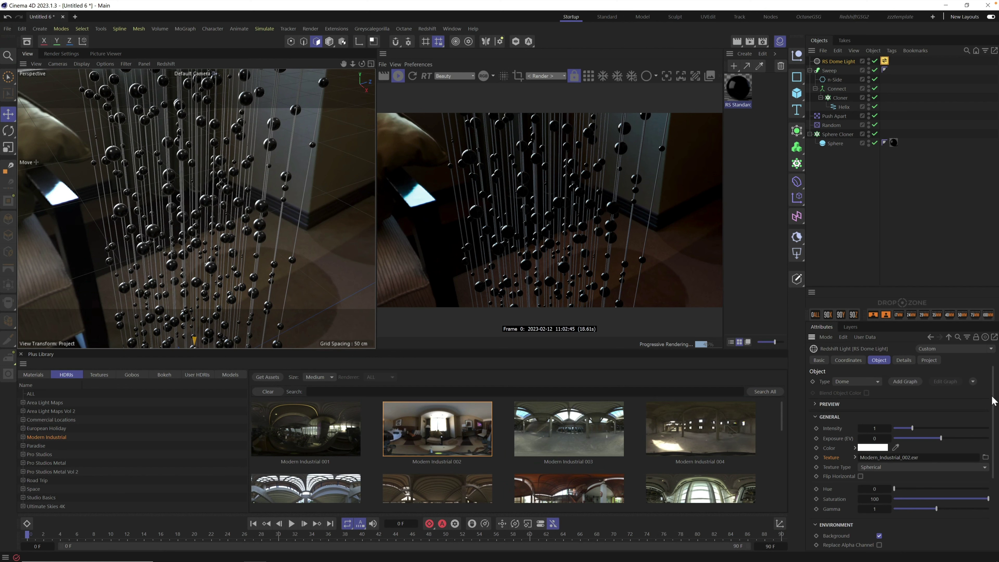
scroll(991, 406, down, 2)
click(879, 479)
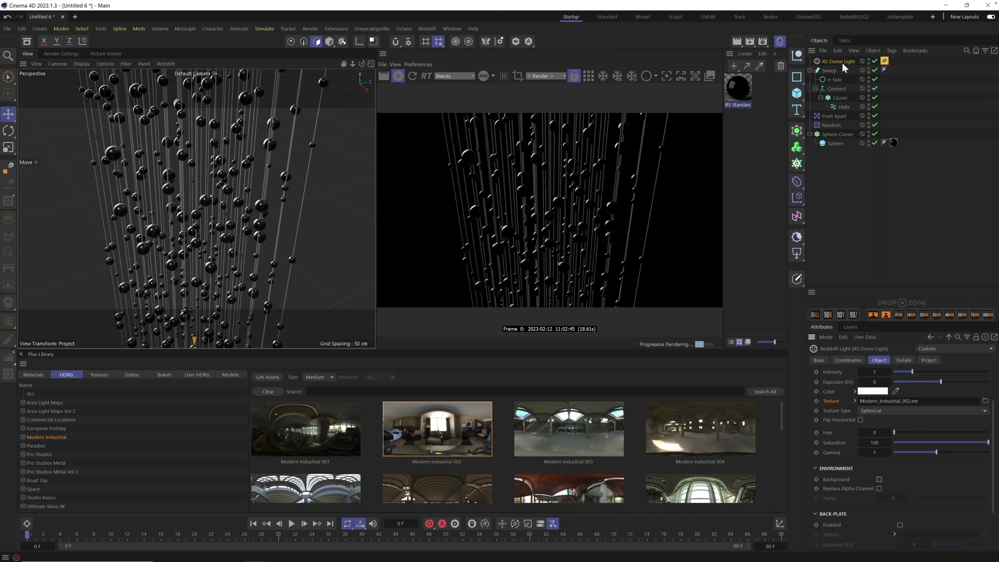
Add a second Redshift dome light and set all its contribution values, from Diffuse through Volume, to 0.
click(430, 30)
mouse_move(441, 56)
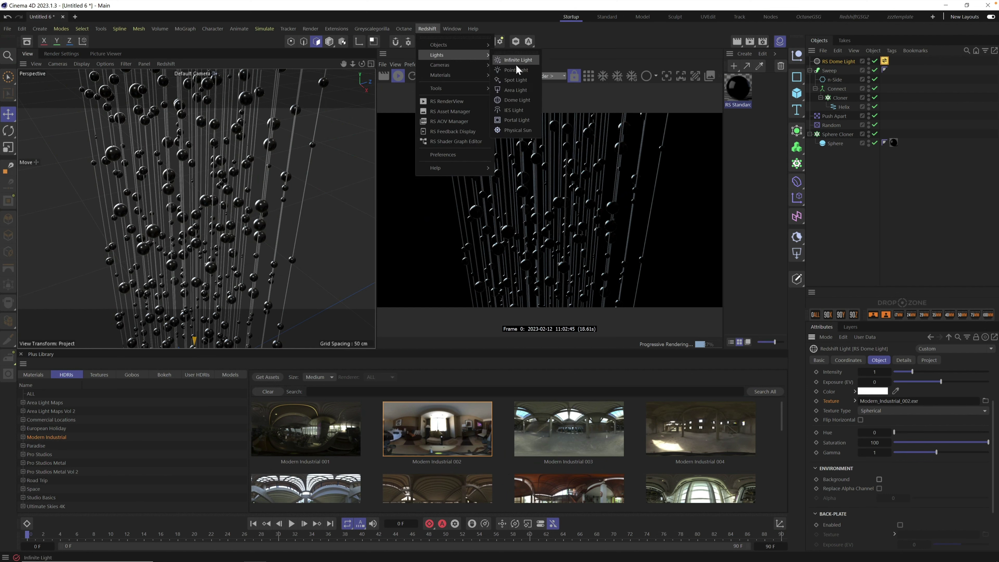
click(514, 101)
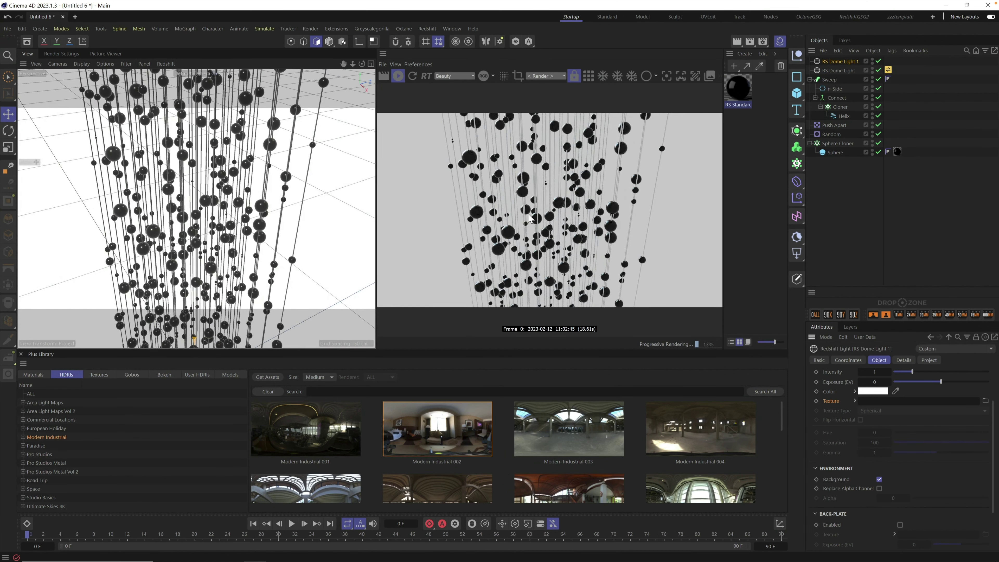
click(904, 361)
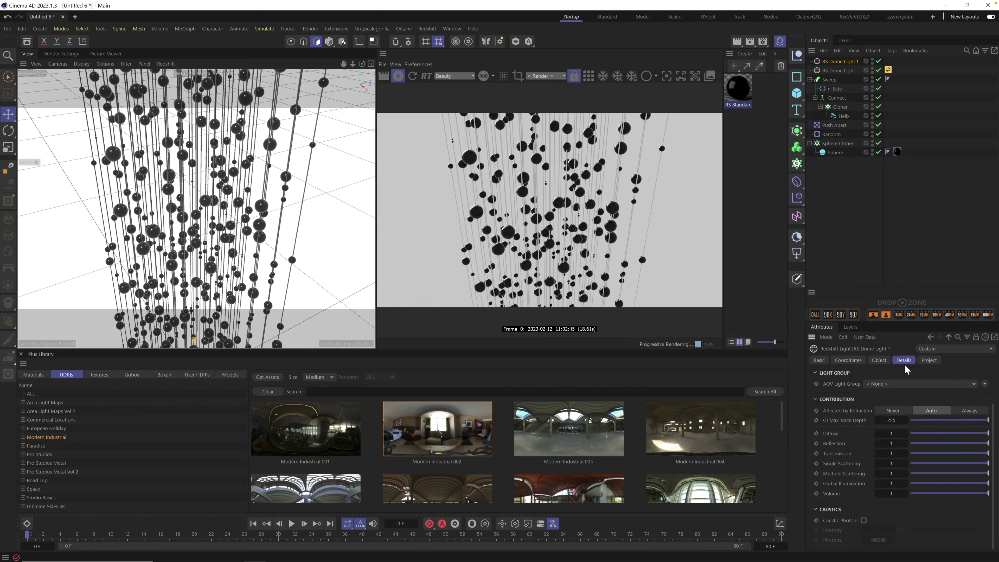
drag(924, 433, 878, 496)
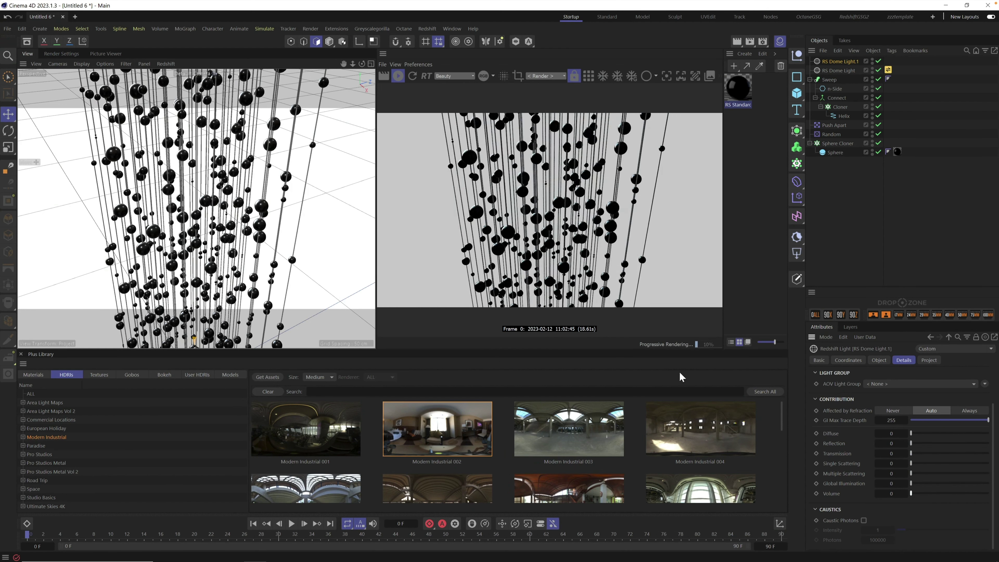
Set the second dome light's color to a dark grey of RGB 53, 53, 53.
click(879, 361)
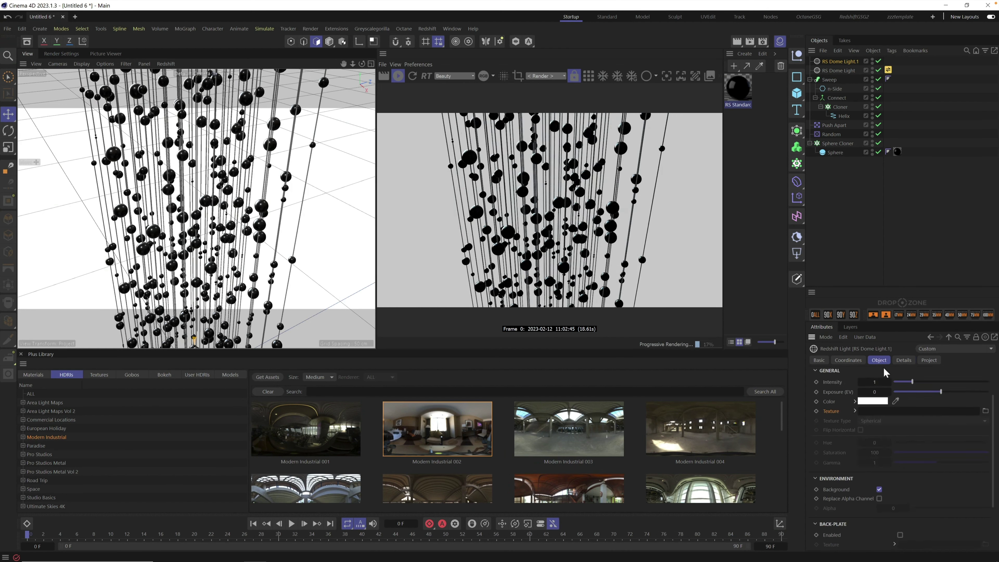
click(872, 401)
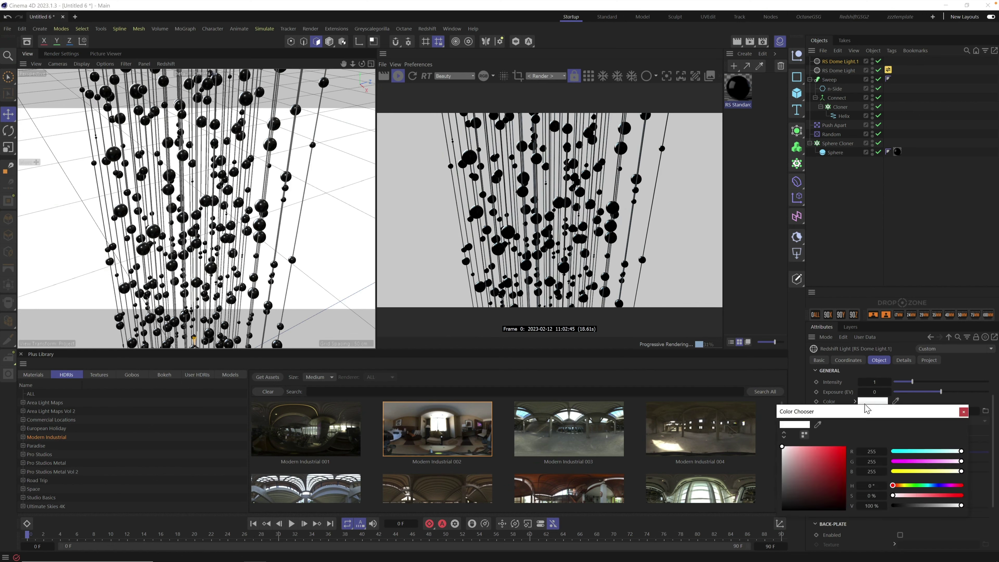
drag(783, 488, 767, 498)
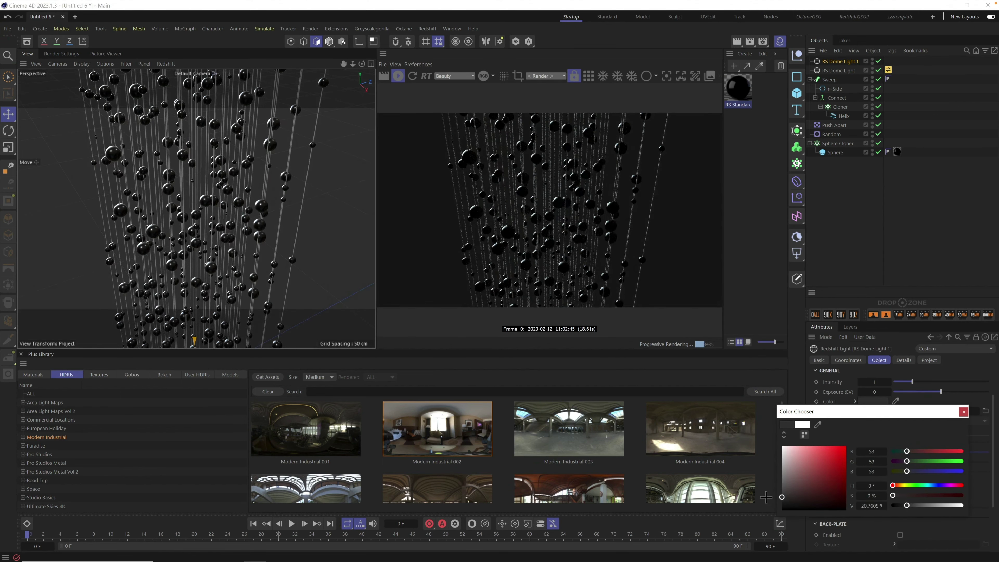
click(964, 412)
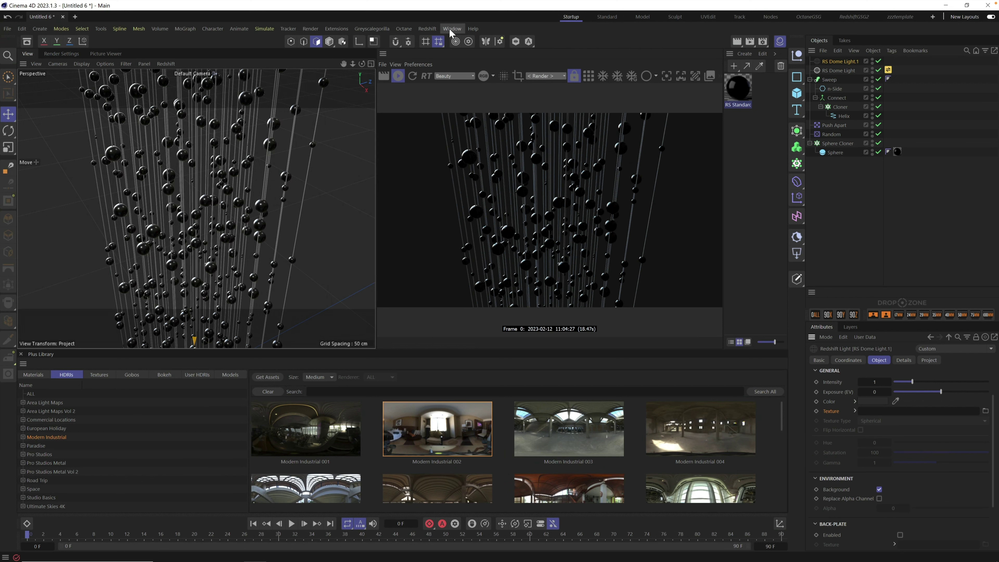
Add a standard Redshift camera and look through it.
click(427, 28)
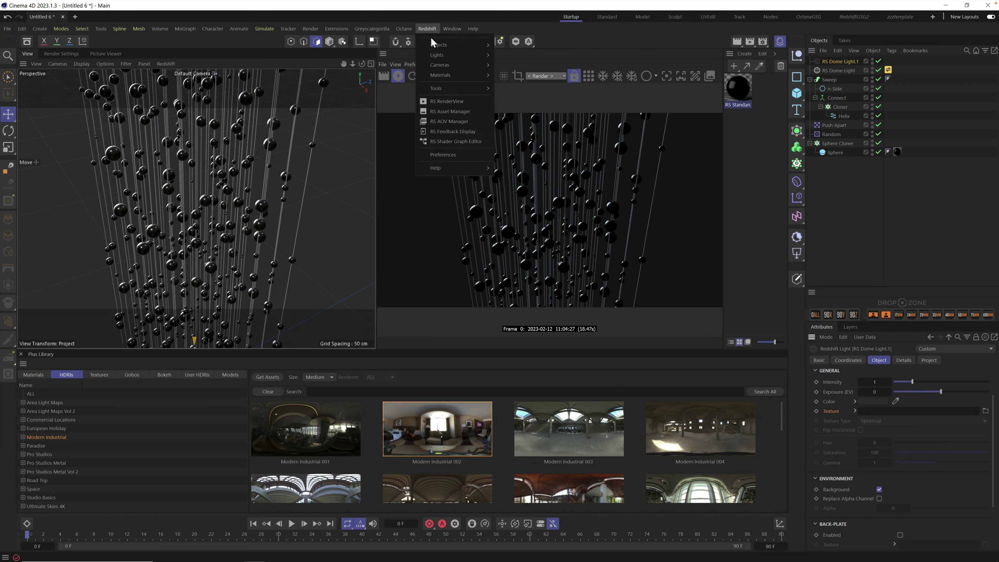
mouse_move(448, 62)
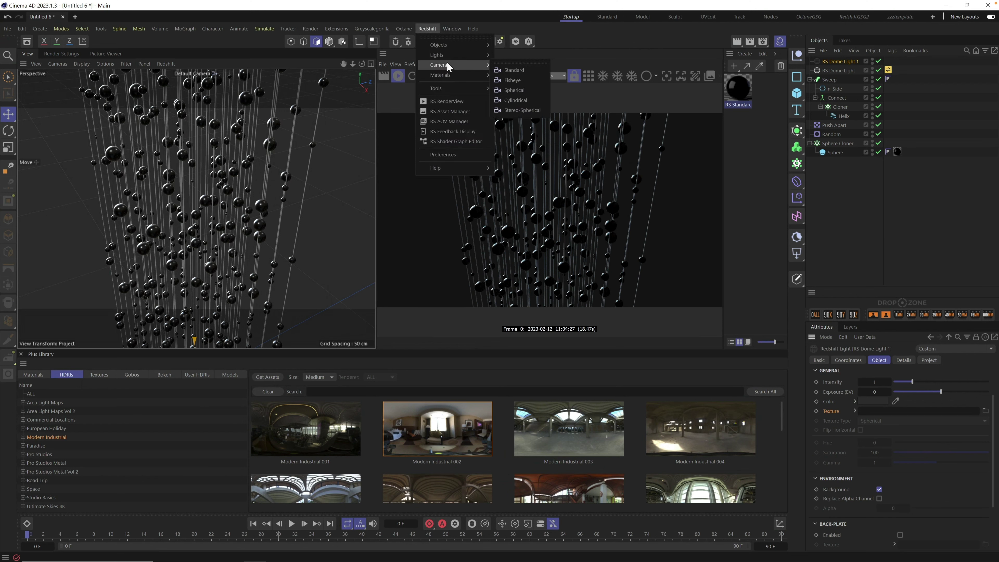
click(524, 70)
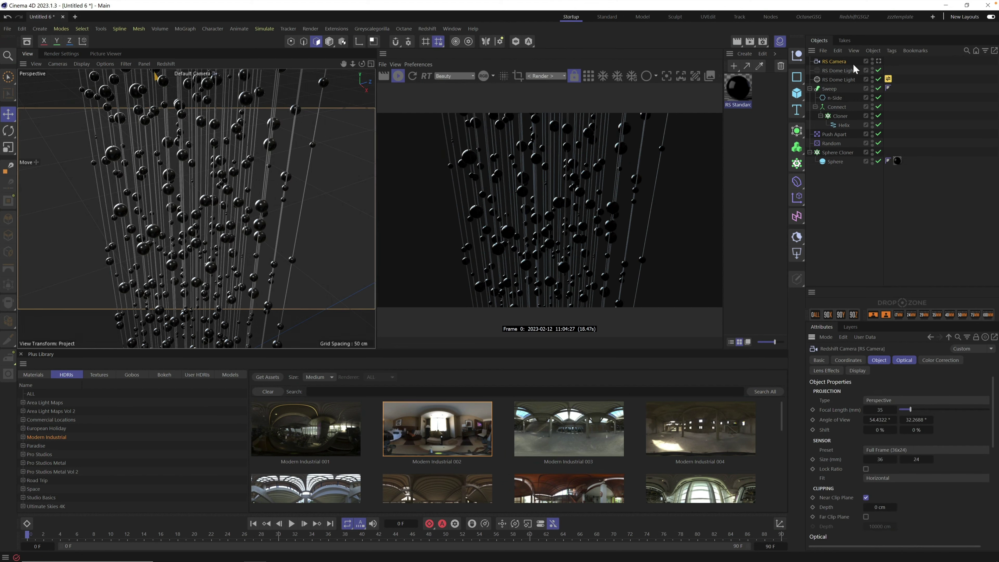
click(880, 62)
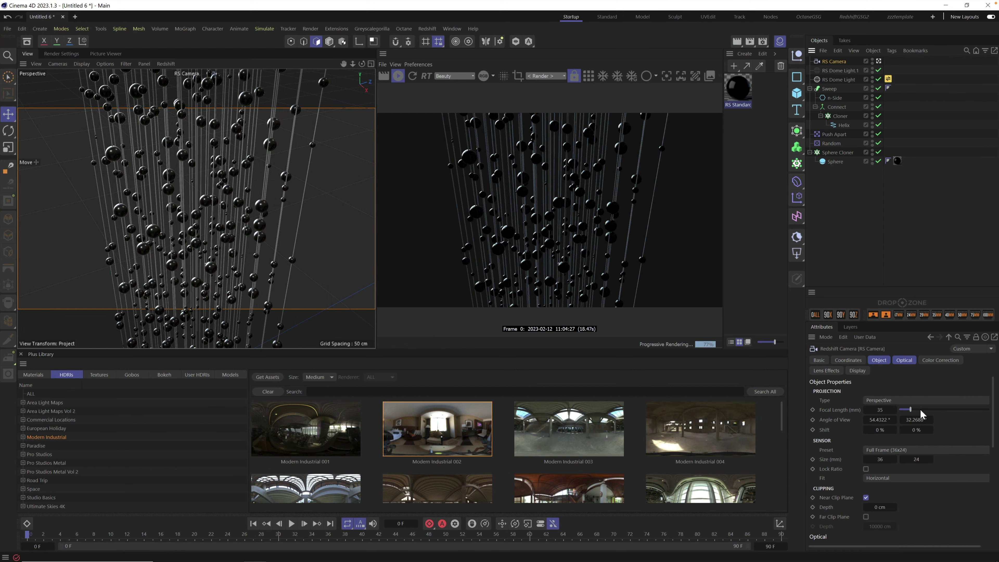
Set the RS Camera's focal length to 200 mm and reframe the sphere strands so they fill the frame.
drag(918, 408, 969, 417)
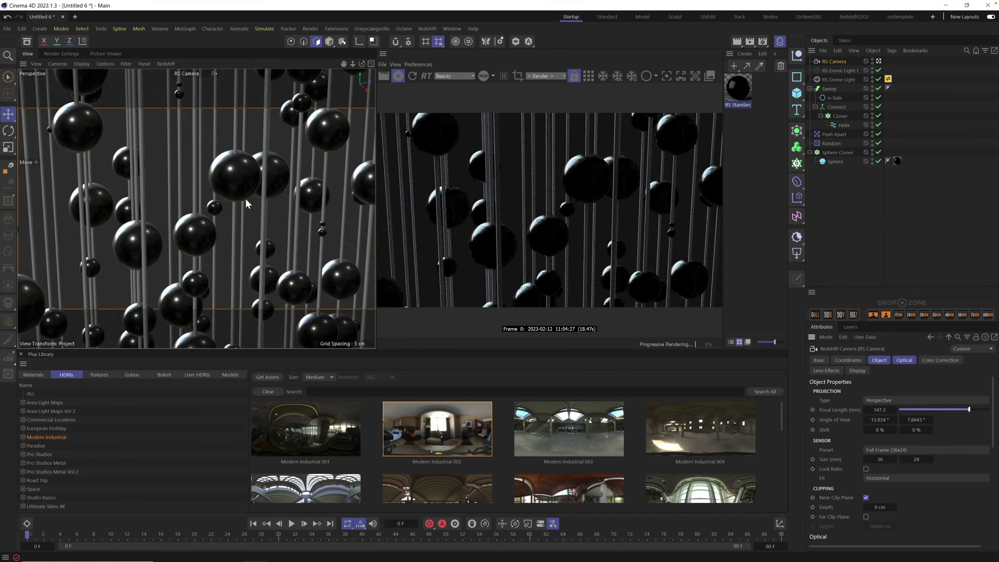
alt+right_drag(264, 187, 228, 249)
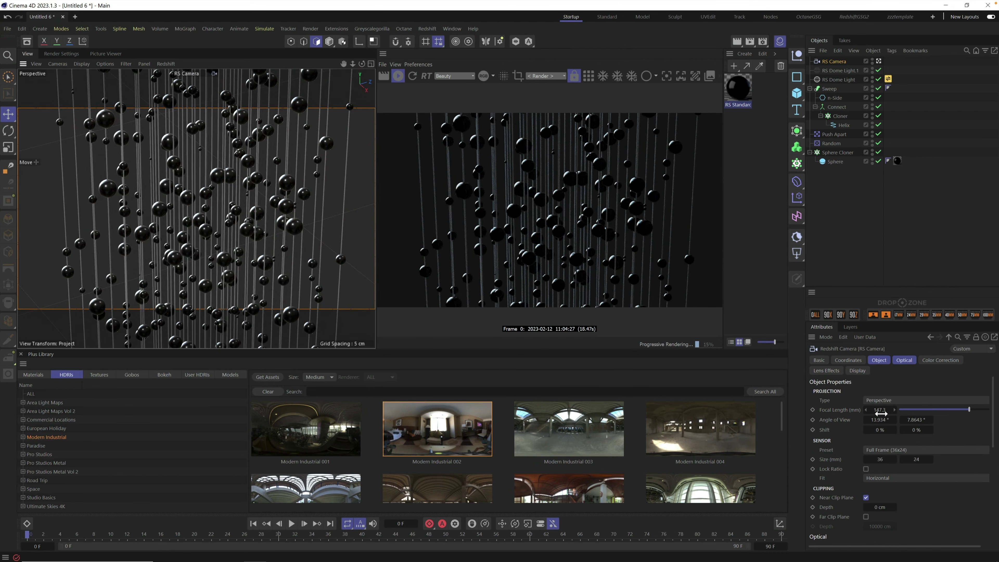
drag(881, 411, 883, 410)
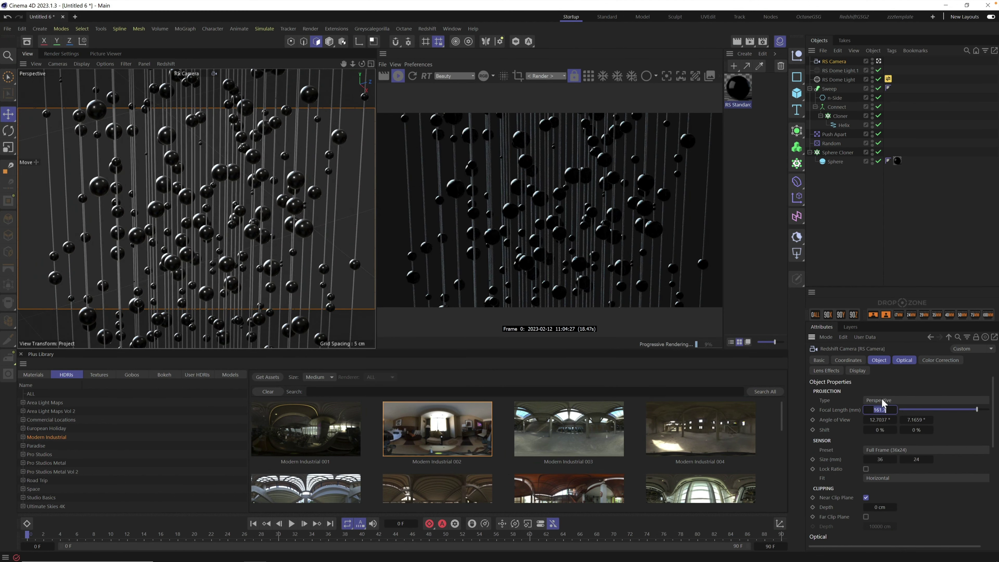
text(200)
key(Return)
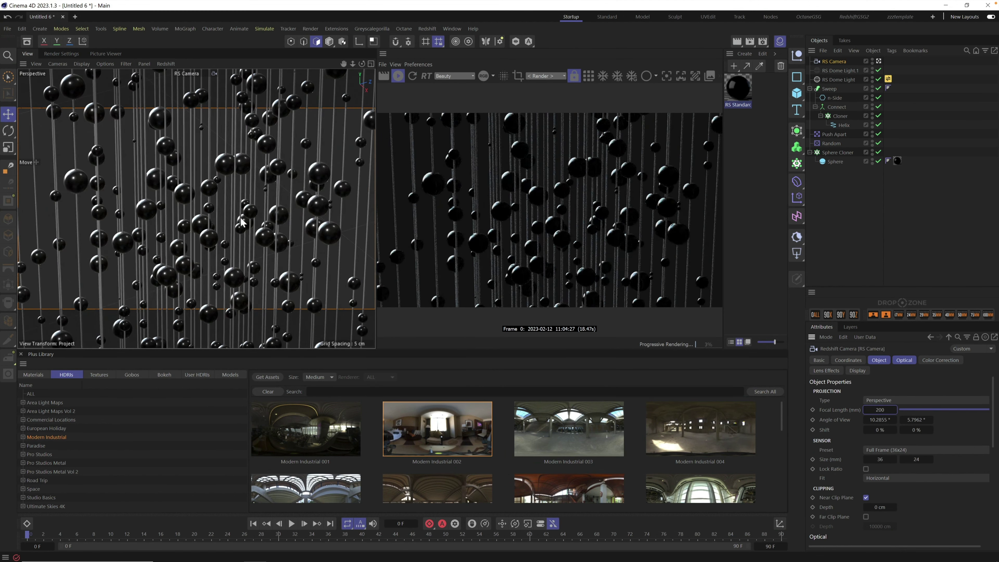
alt+drag(230, 233, 344, 221)
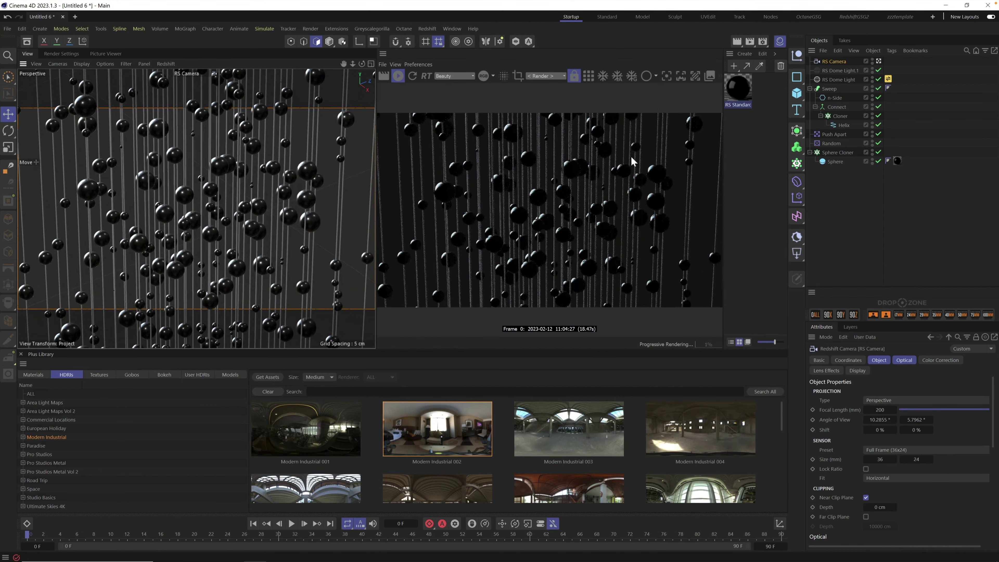
Enable Bokeh in the RS Camera's optical depth of field settings.
click(904, 360)
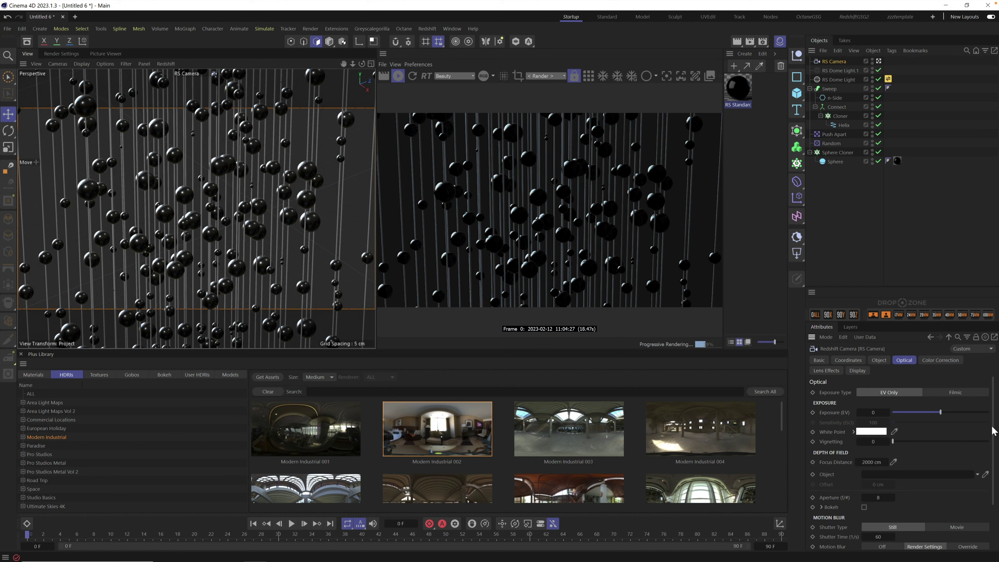
drag(992, 426, 987, 474)
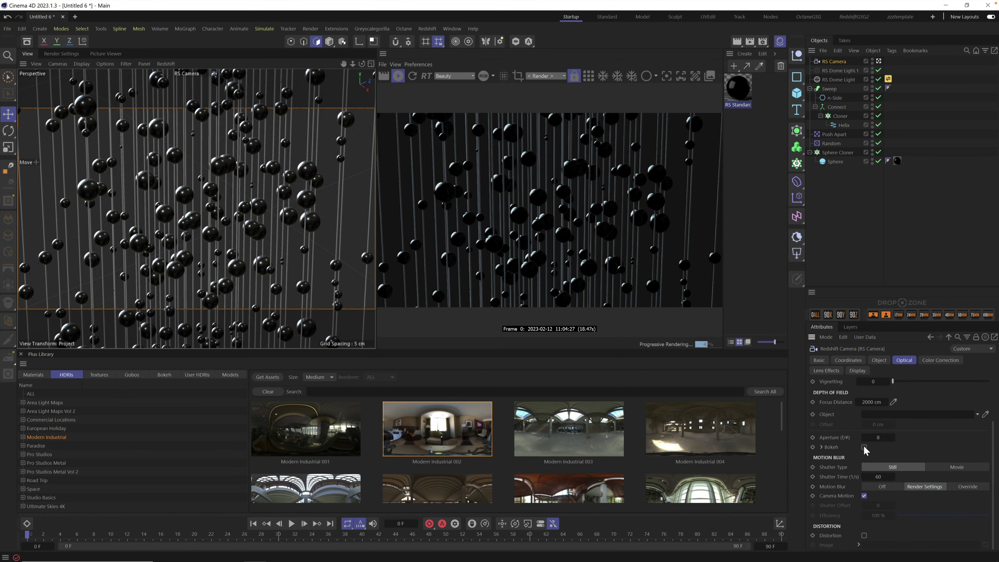
click(864, 446)
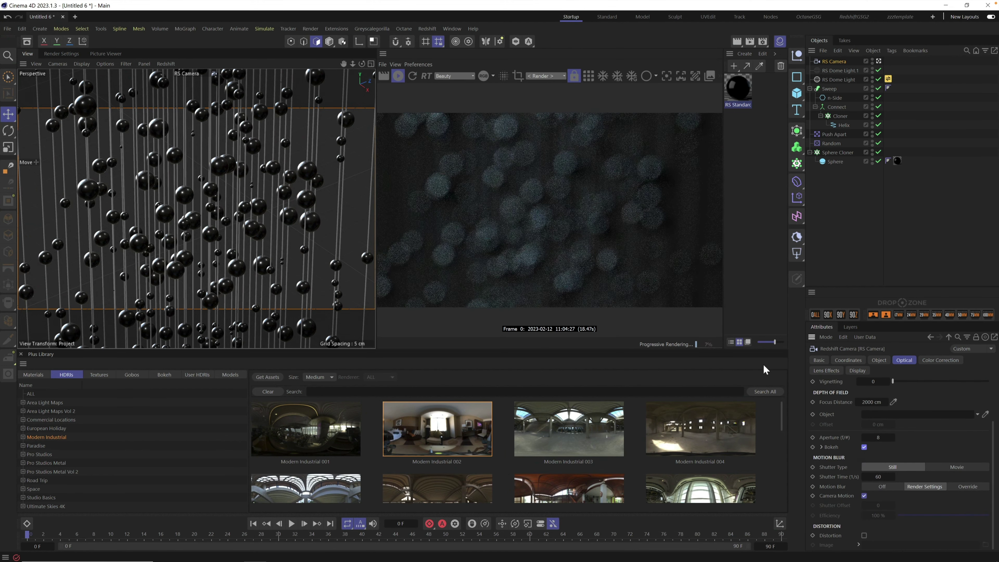
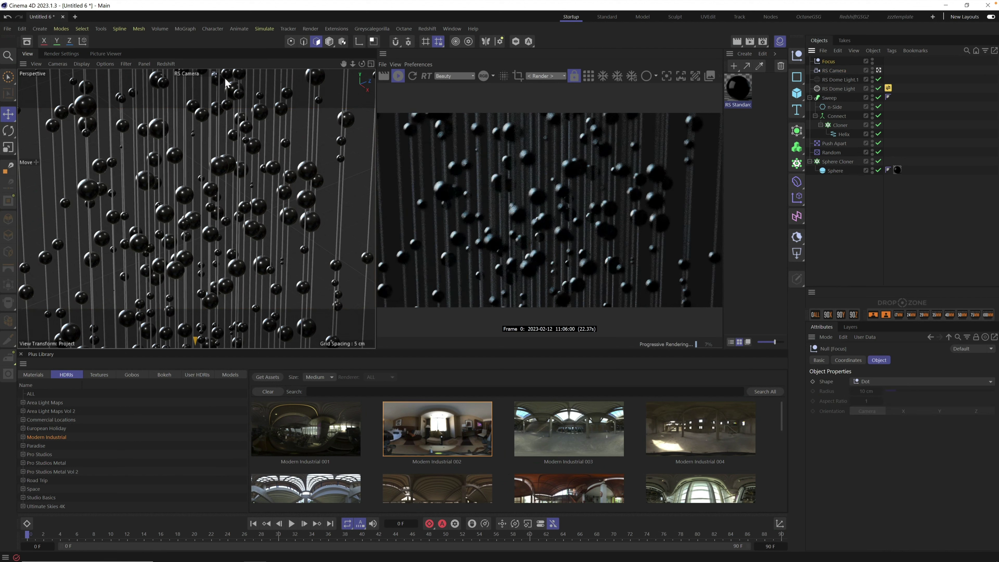
Snap the Focus null onto a sphere near the middle of the camera view using the Place tool in Model mode.
click(330, 42)
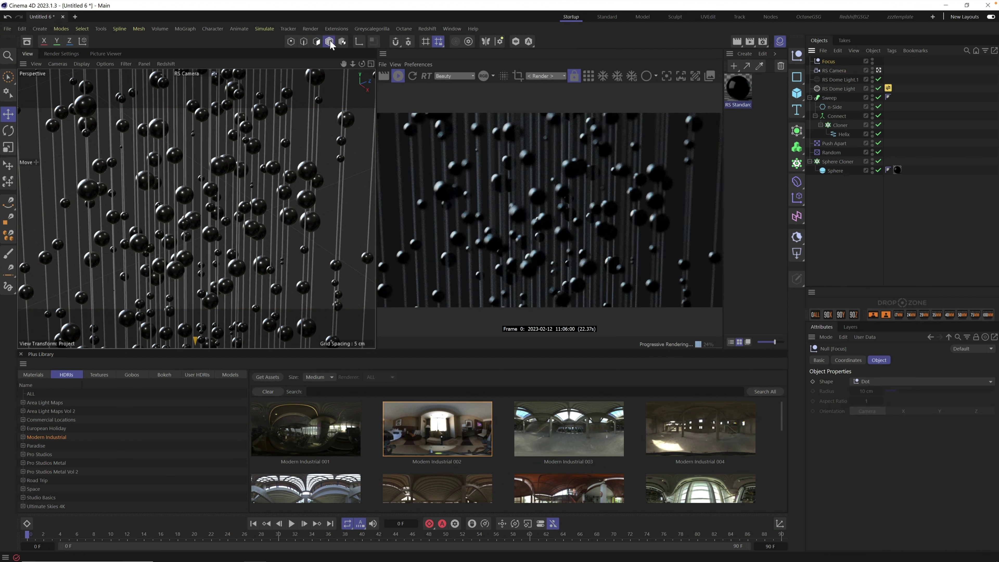
click(8, 165)
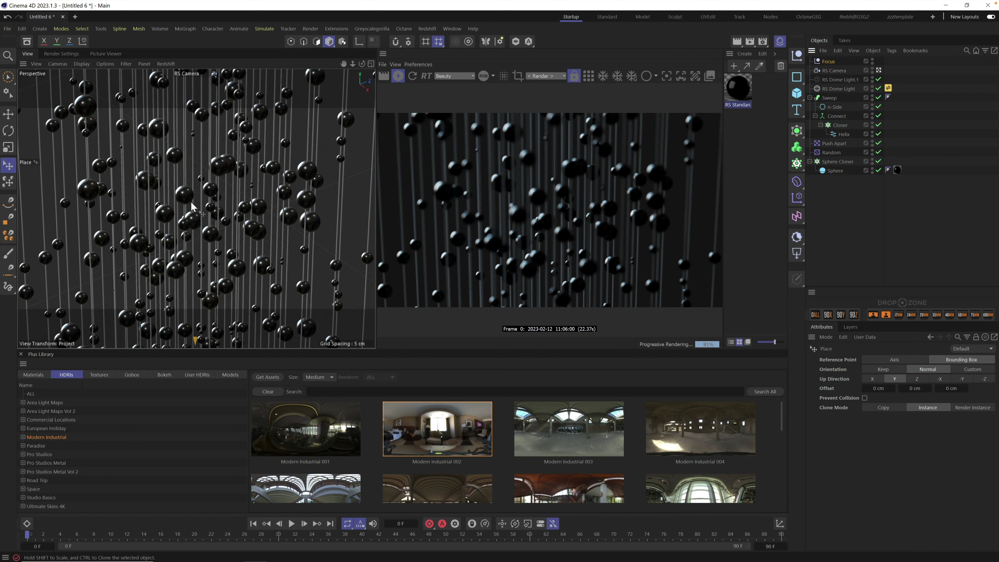
drag(185, 199, 187, 199)
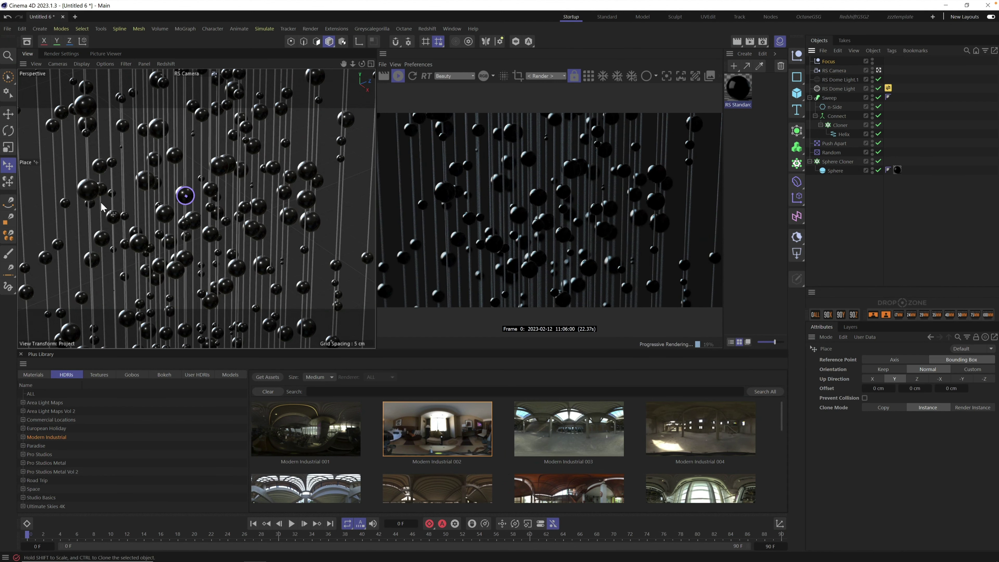
scroll(118, 212, down, 5)
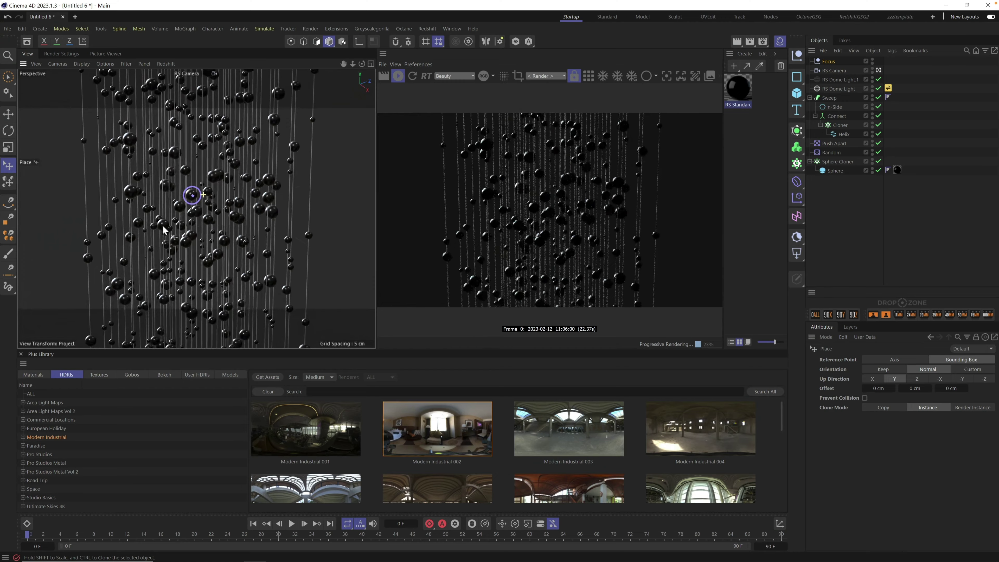
scroll(254, 170, up, 5)
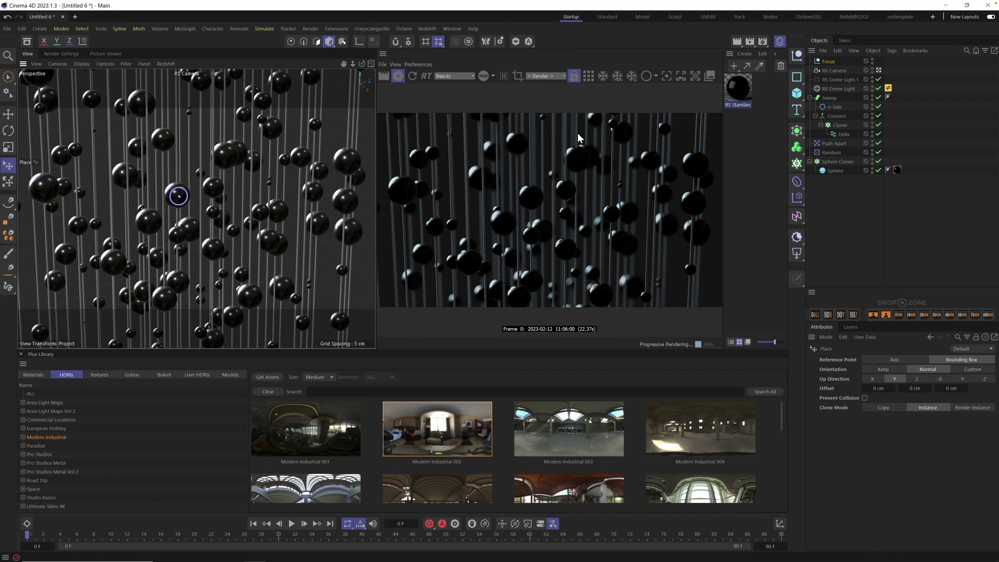
Try aperture values of 1.56, 1.2 and 0.5 on the RS Camera to compare the depth of field blur.
click(836, 69)
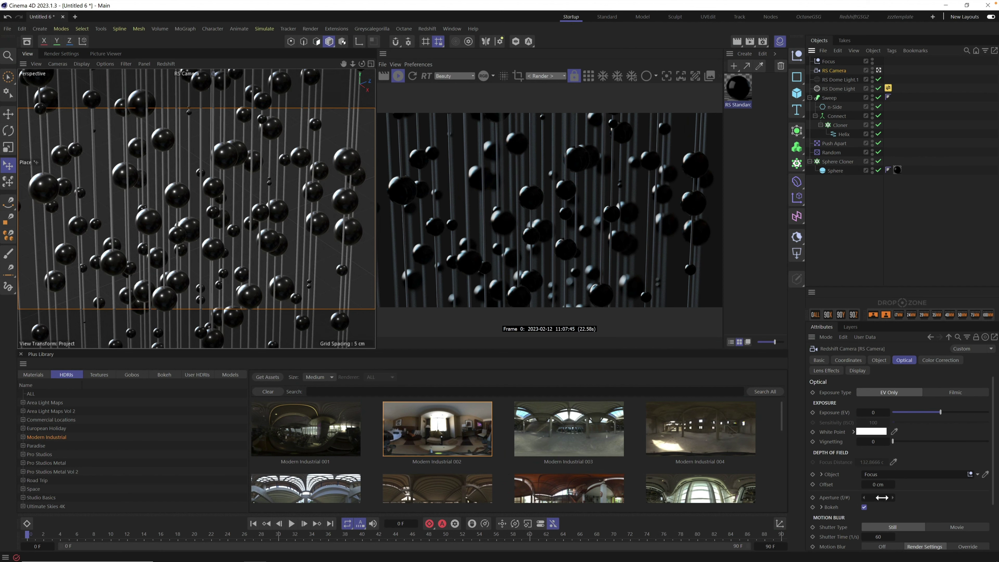
click(881, 499)
text(1.56)
key(Return)
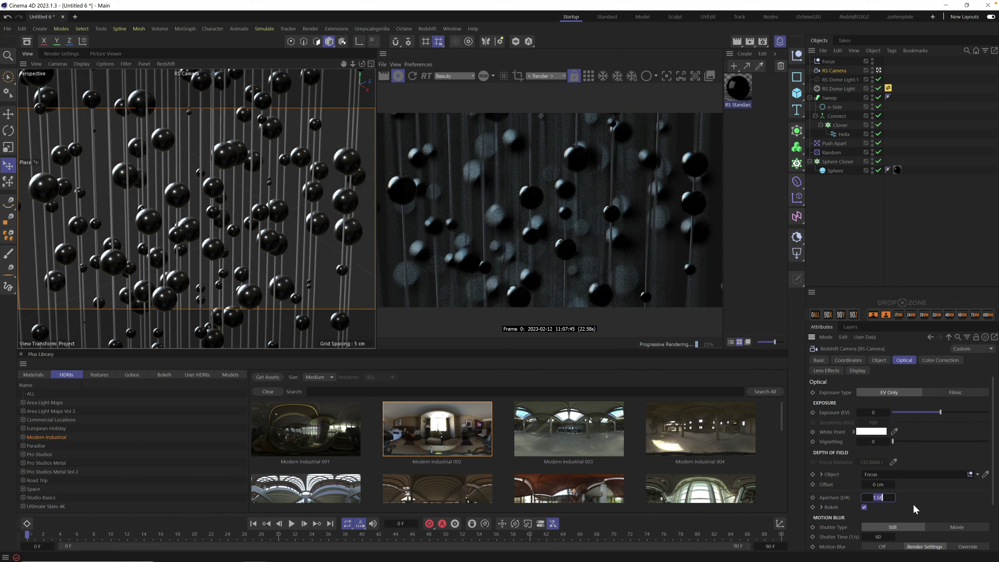
text(1.2)
key(Return)
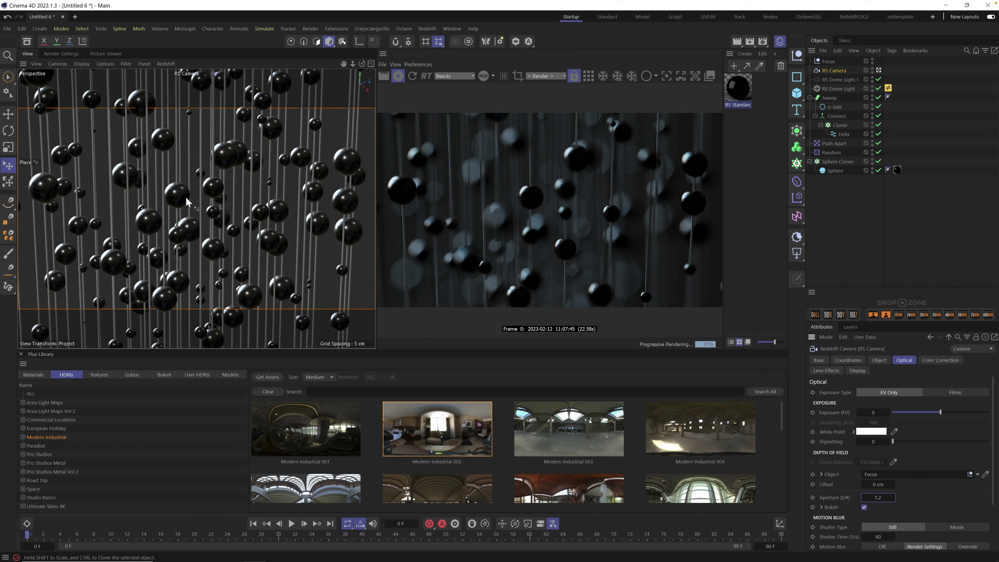
click(878, 497)
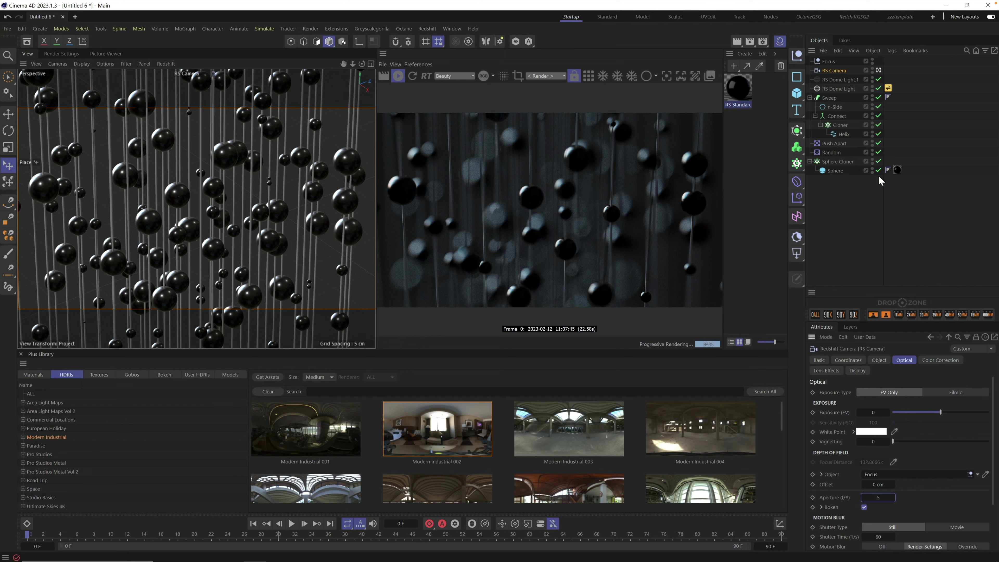
text(.5)
key(Return)
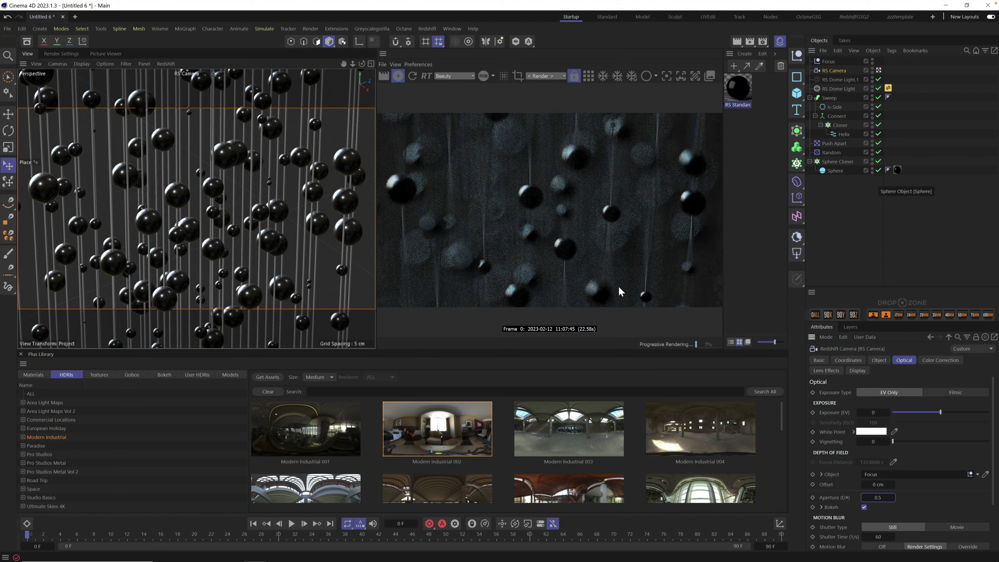
Set the RS Camera's aperture to 4.
click(881, 497)
text(4)
key(Return)
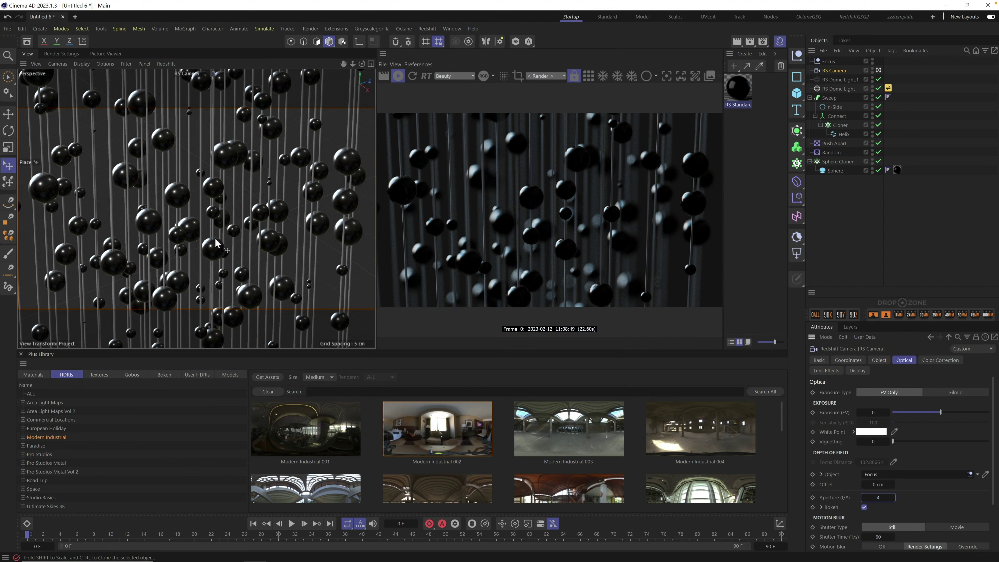
alt+drag(225, 216, 271, 242)
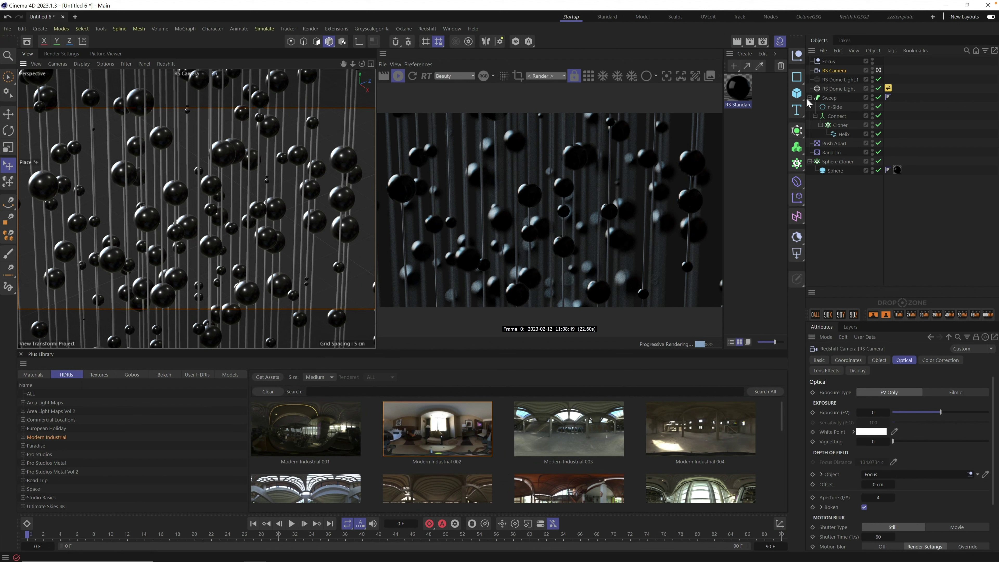
Add the Tetra 08 model from the Plus Library's Doodads collection to the scene, with library thumbnails set to Small.
click(797, 93)
click(229, 374)
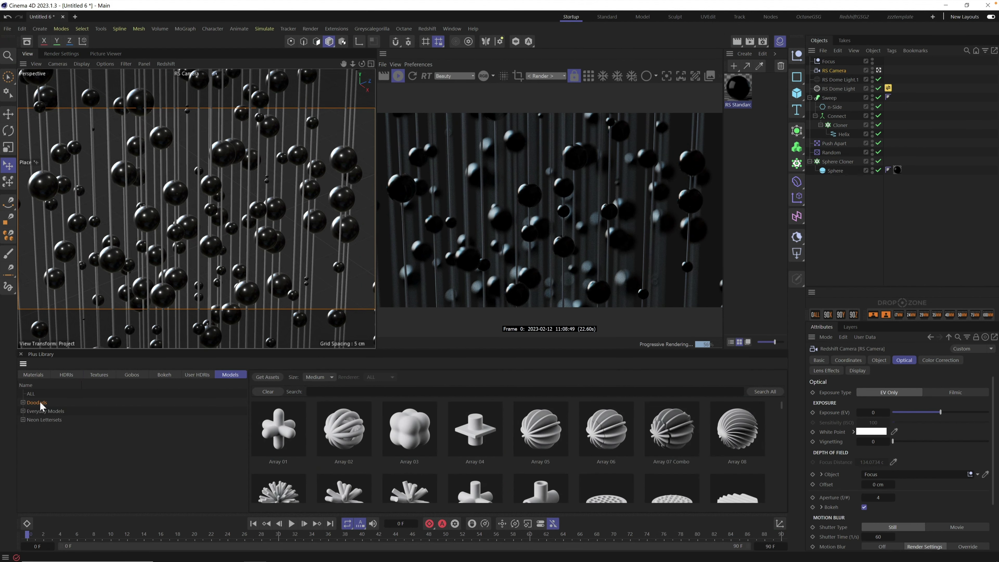
click(320, 377)
click(324, 386)
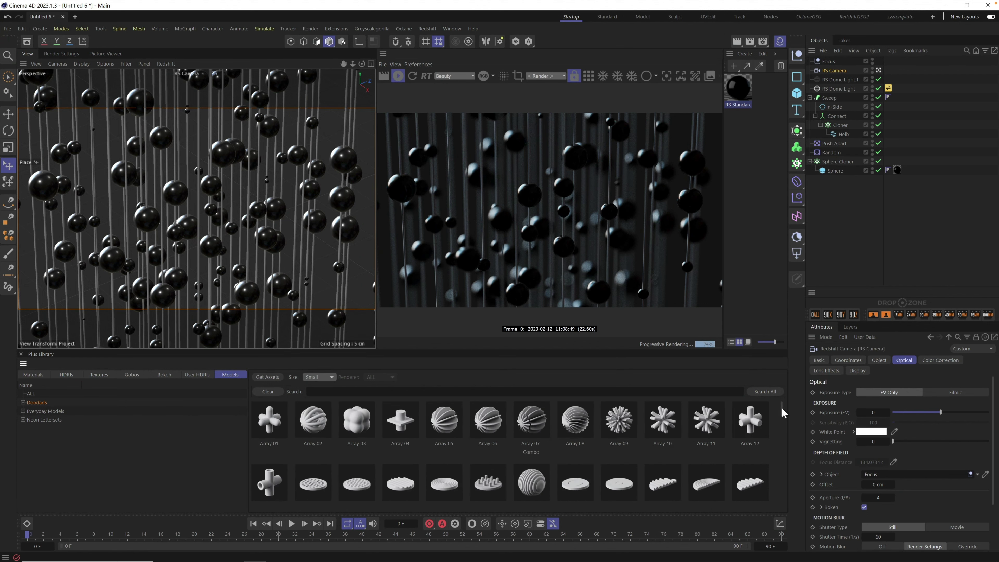
drag(782, 412, 785, 475)
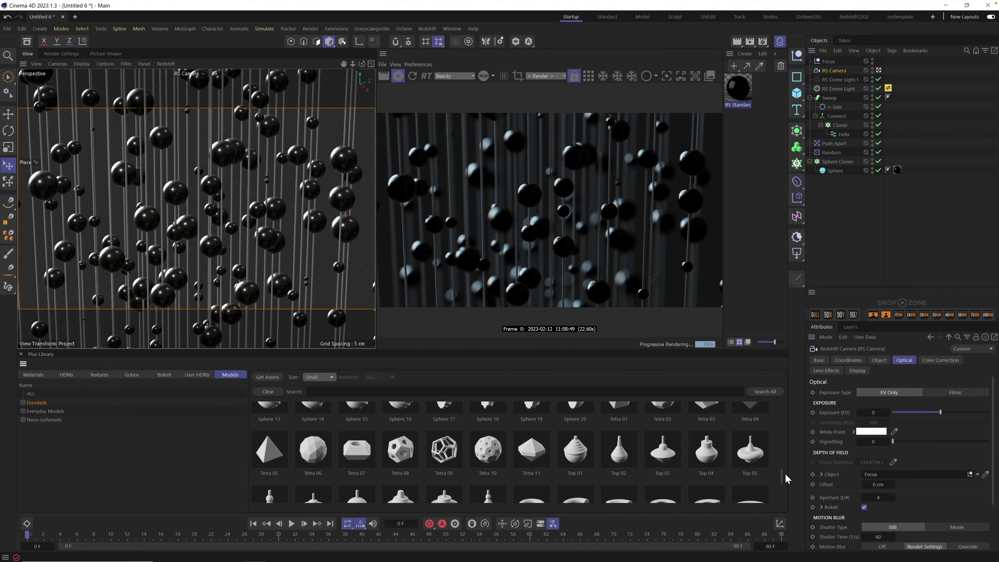
click(405, 456)
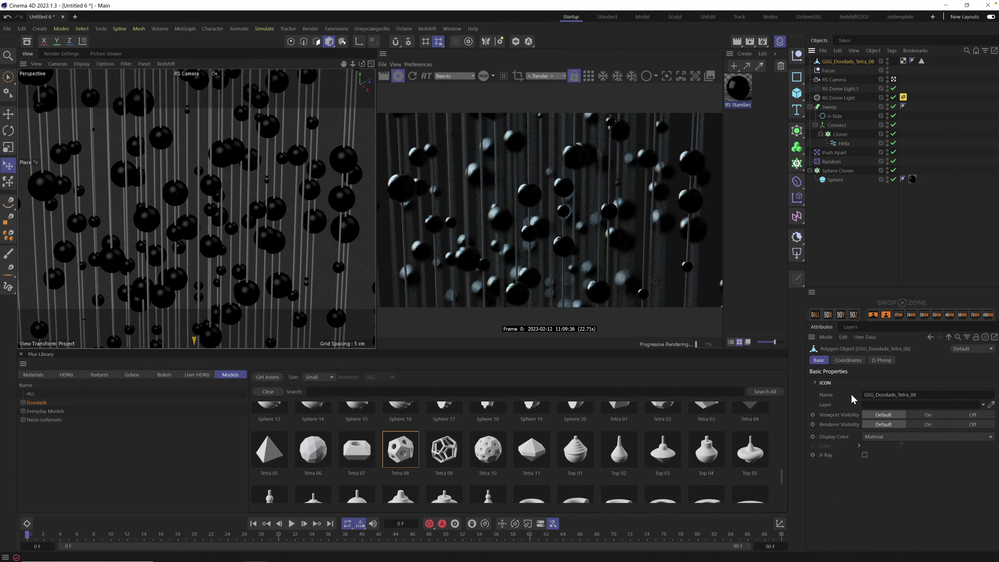
Raise the Tetra 08 model to a Y position of 41 cm so it sits among the strands in the camera frame.
click(848, 360)
mouse_move(853, 404)
mouse_down()
mouse_move(893, 402)
mouse_move(872, 407)
mouse_up()
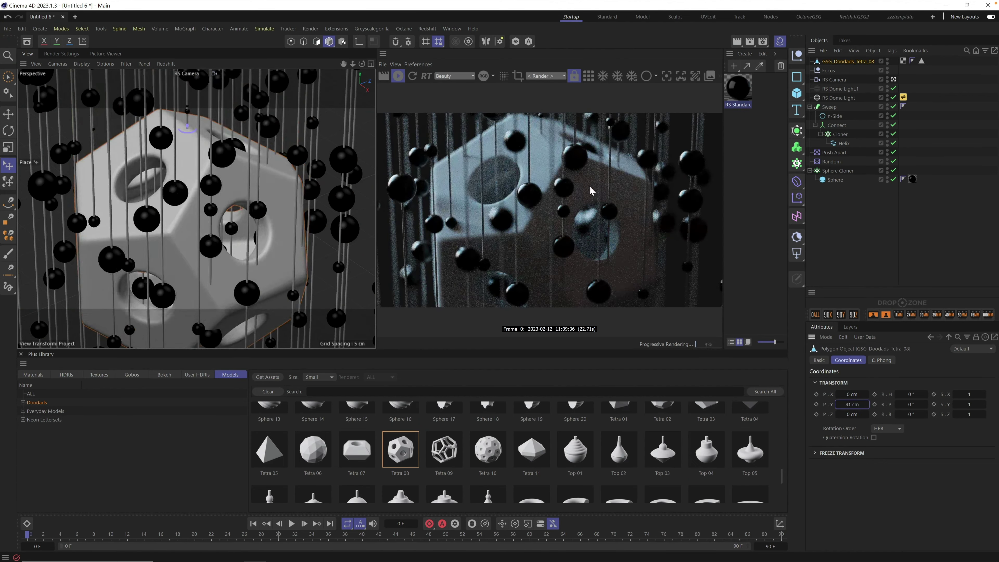
click(10, 145)
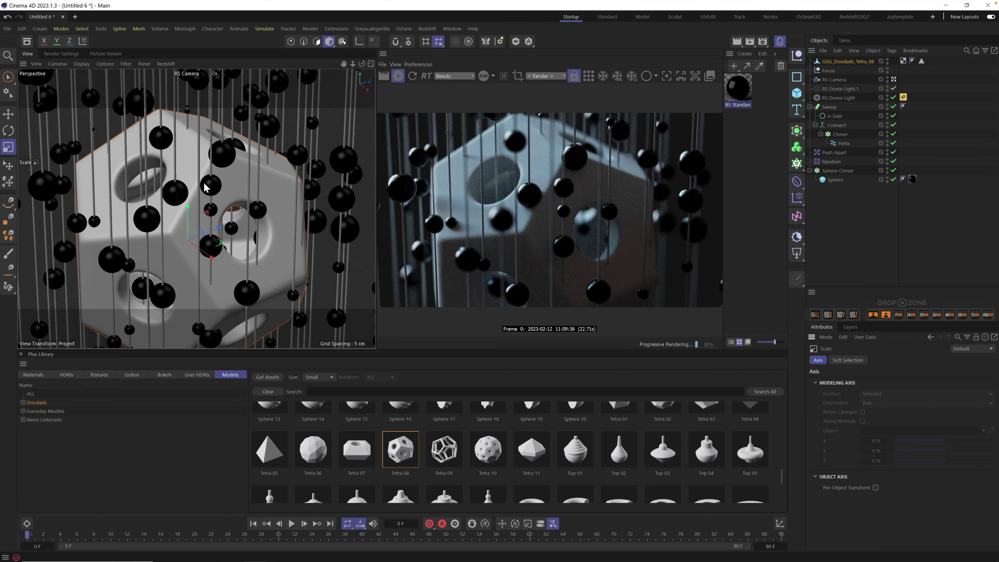
alt+drag(205, 187, 222, 219)
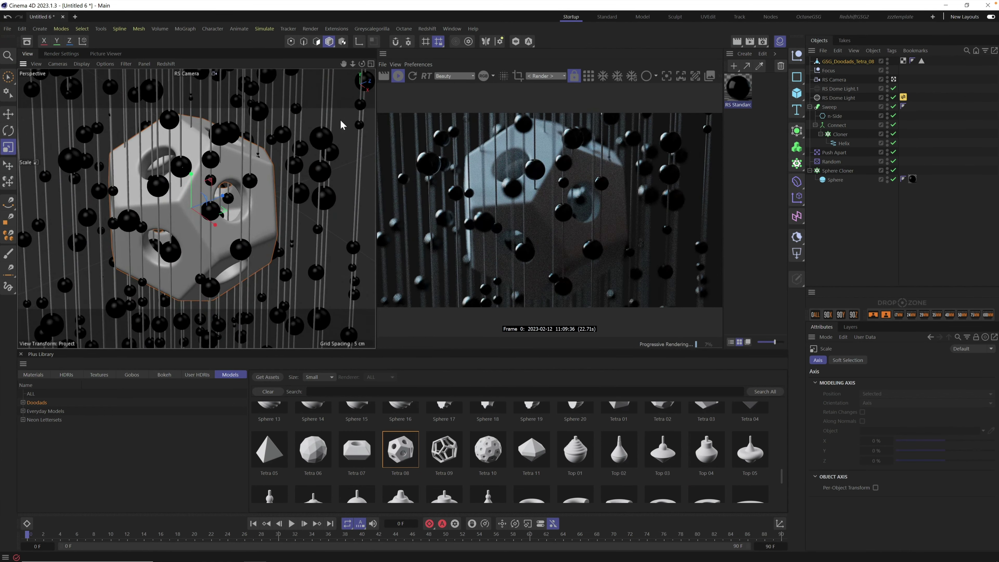
Set the radius of the Sphere inside the Sphere Cloner to 0.5 cm.
click(836, 182)
click(879, 360)
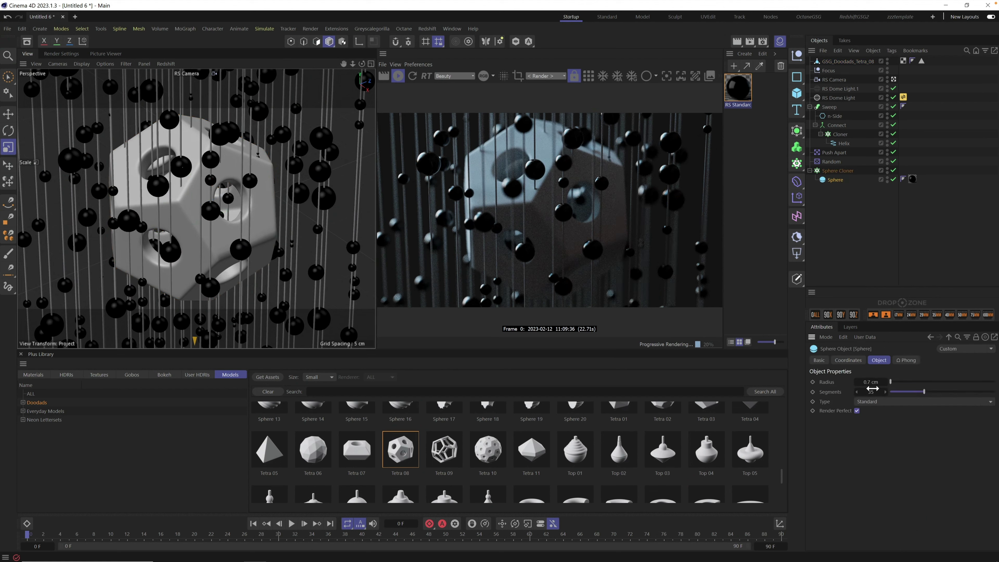
double_click(875, 381)
text(0.5)
key(Return)
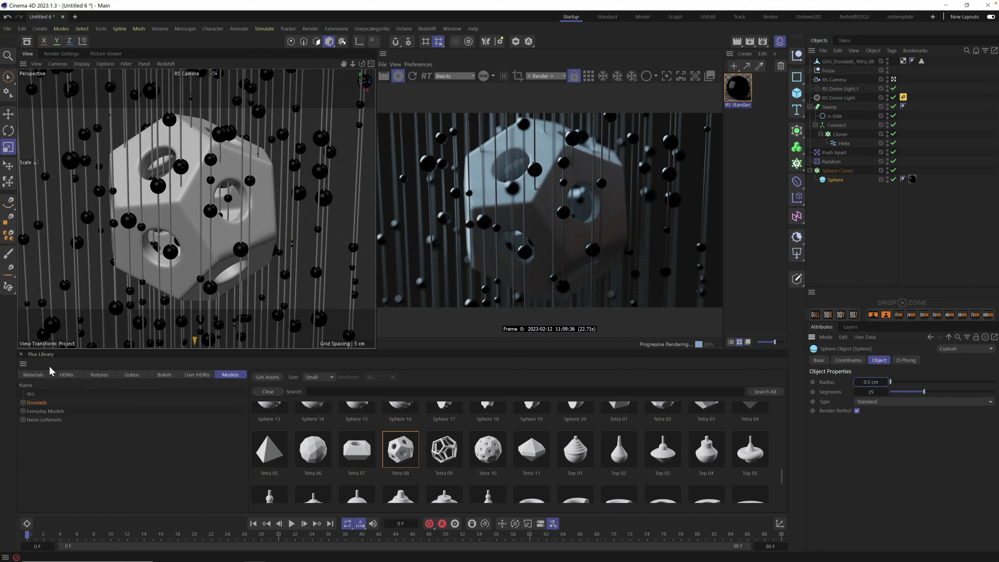
Search all library materials for "leather" and apply the Redshift D Leather Black material to the Tetra 08 model.
click(35, 375)
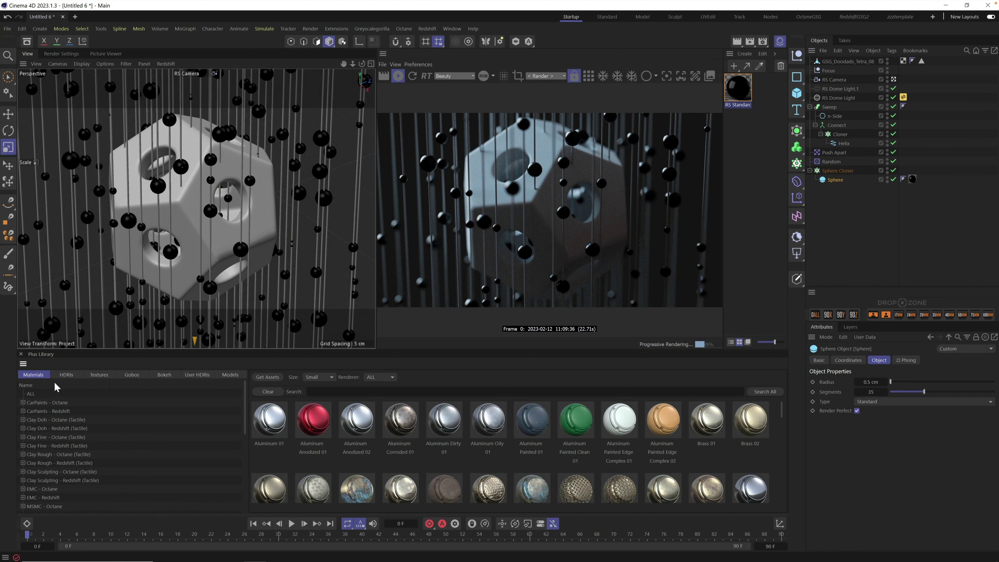
click(31, 393)
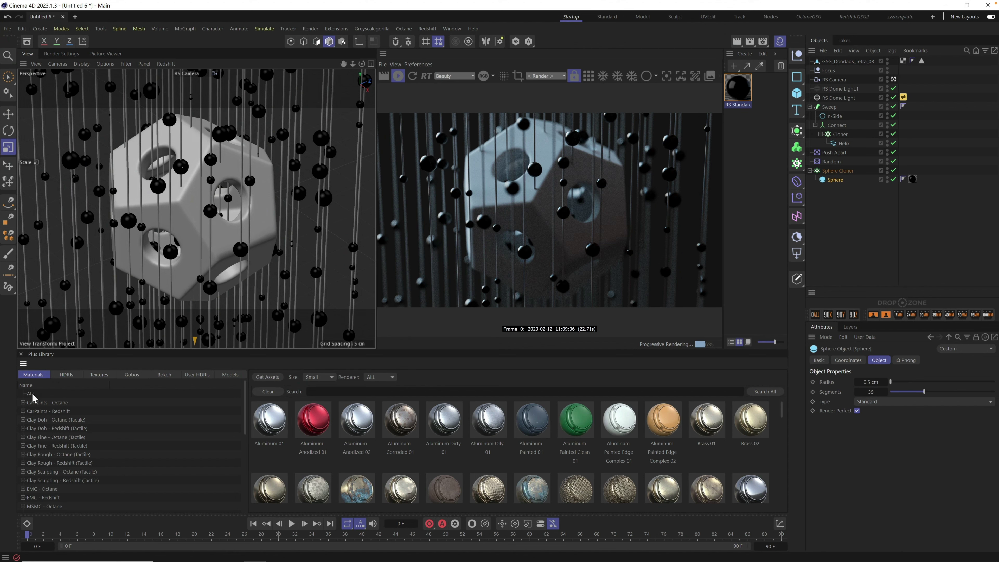
click(327, 392)
text(leather)
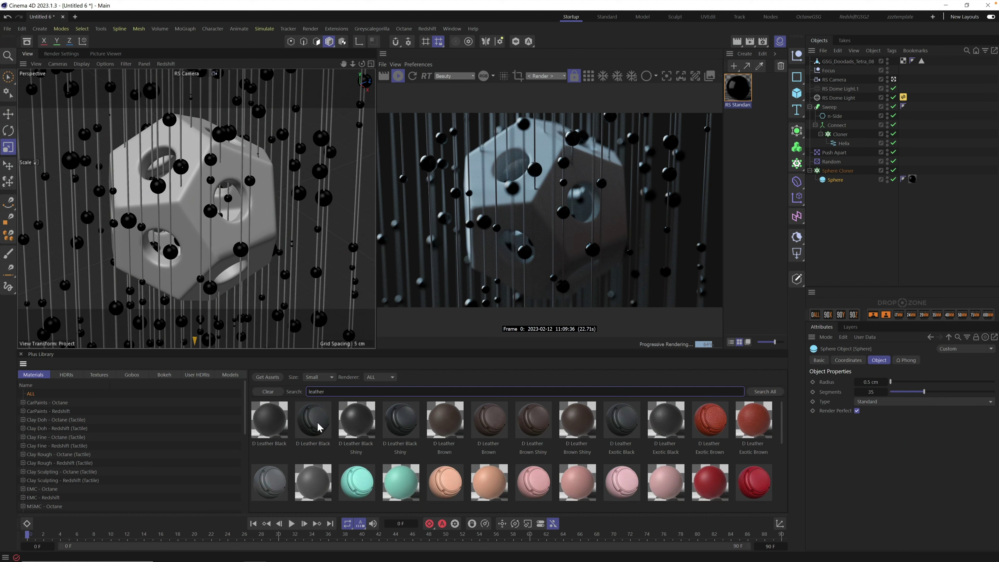
drag(315, 428, 859, 67)
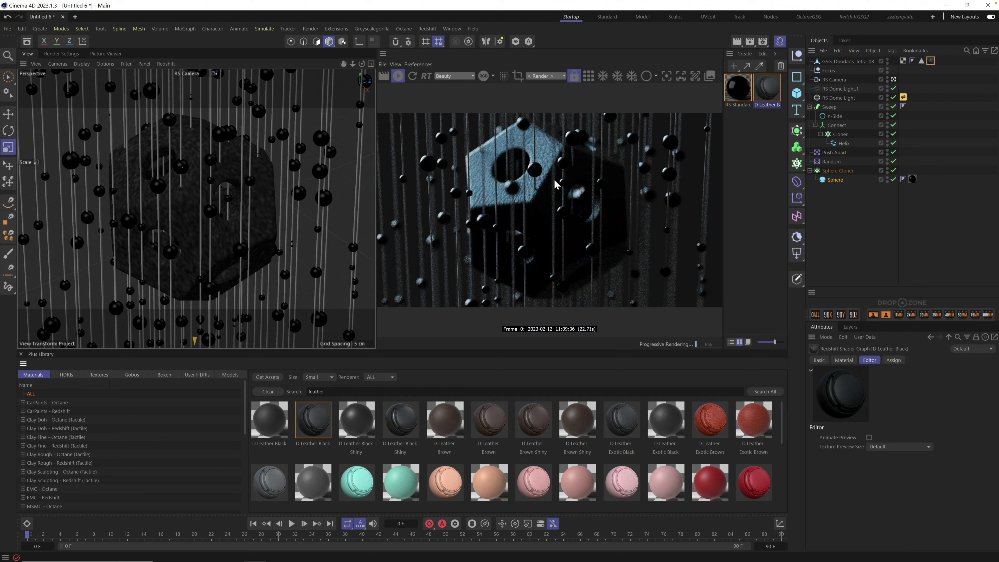
Reposition the Focus null onto the upper face of the Tetra model with the Place tool.
click(830, 71)
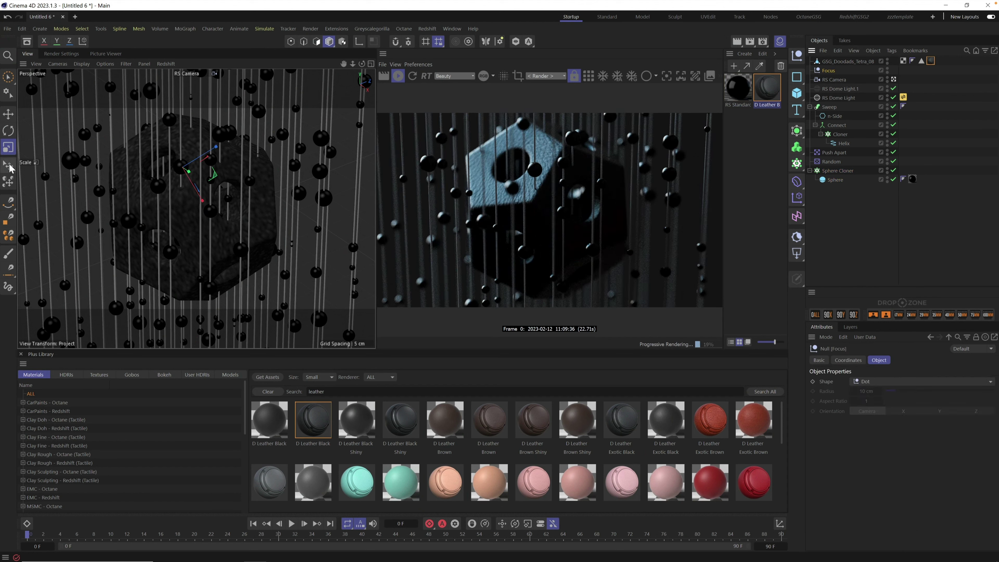
click(9, 166)
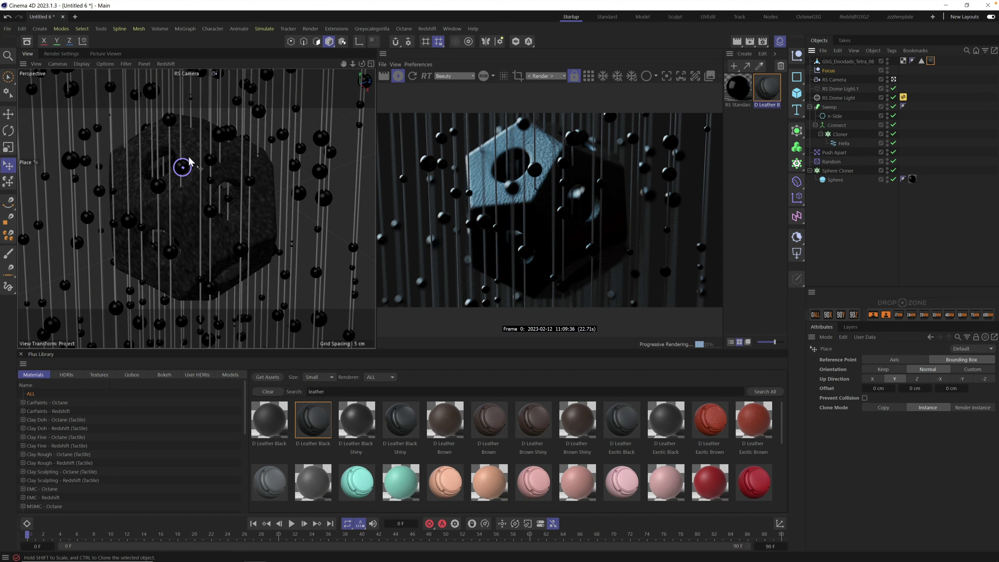
drag(189, 162, 192, 167)
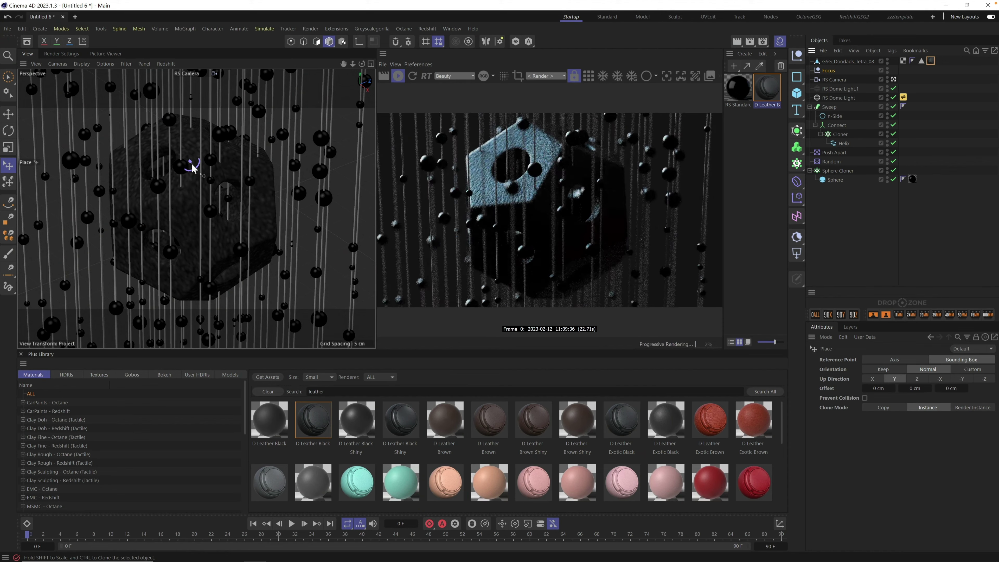
Move the RS Camera in for a close-up framing of the Tetra model's upper hole and the surrounding strands.
scroll(193, 164, up, 5)
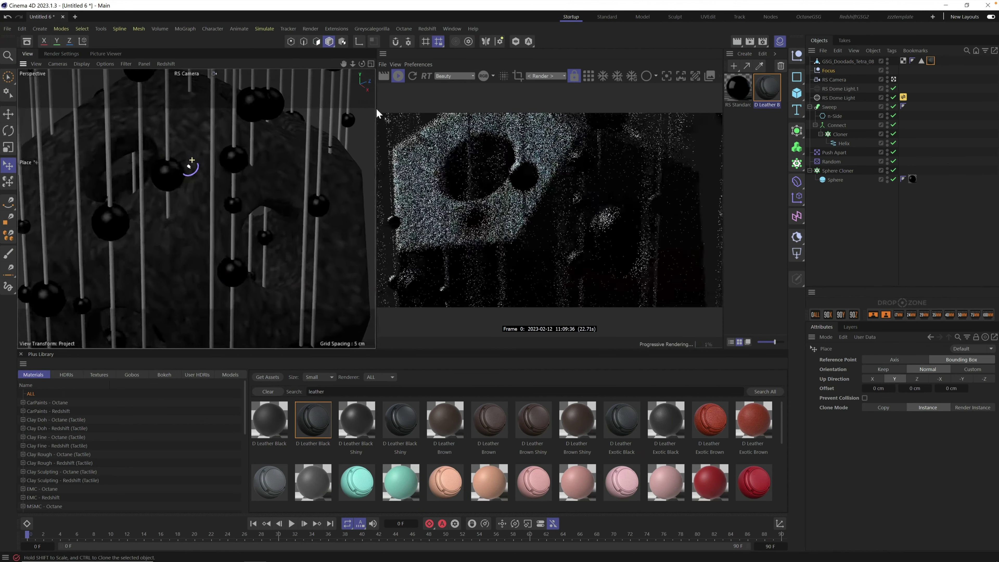
scroll(252, 157, up, 2)
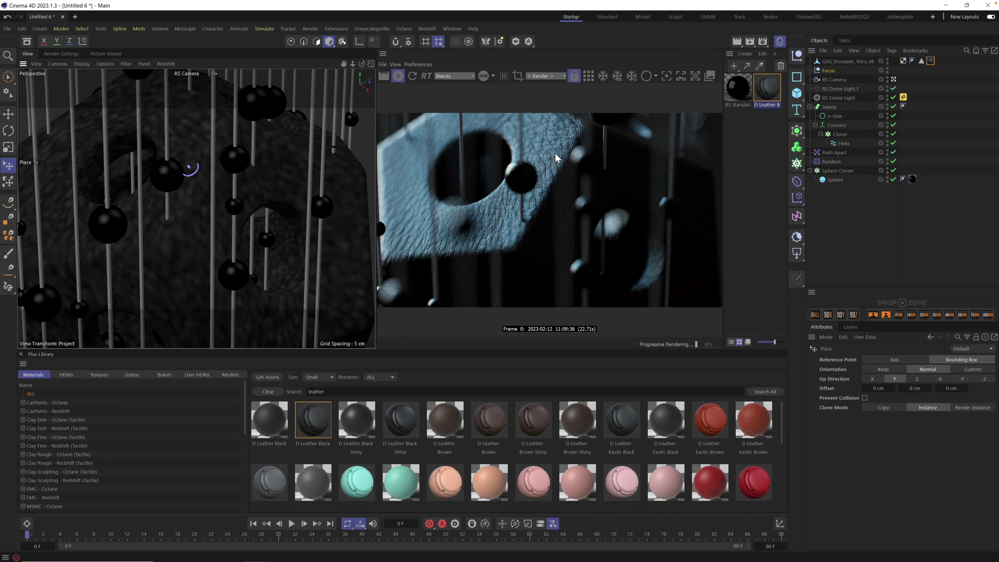
scroll(203, 185, up, 2)
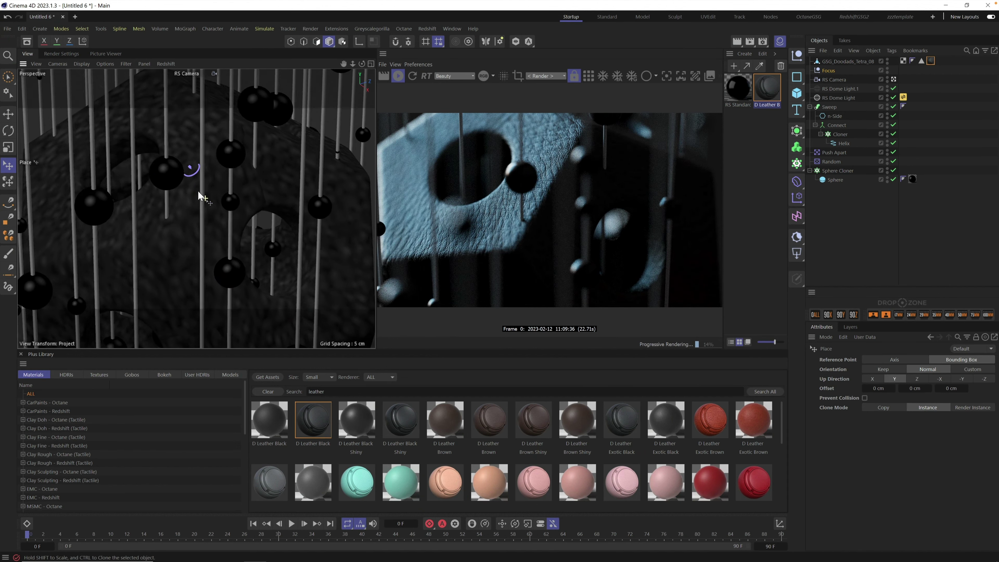
alt+middle_drag(215, 187, 217, 207)
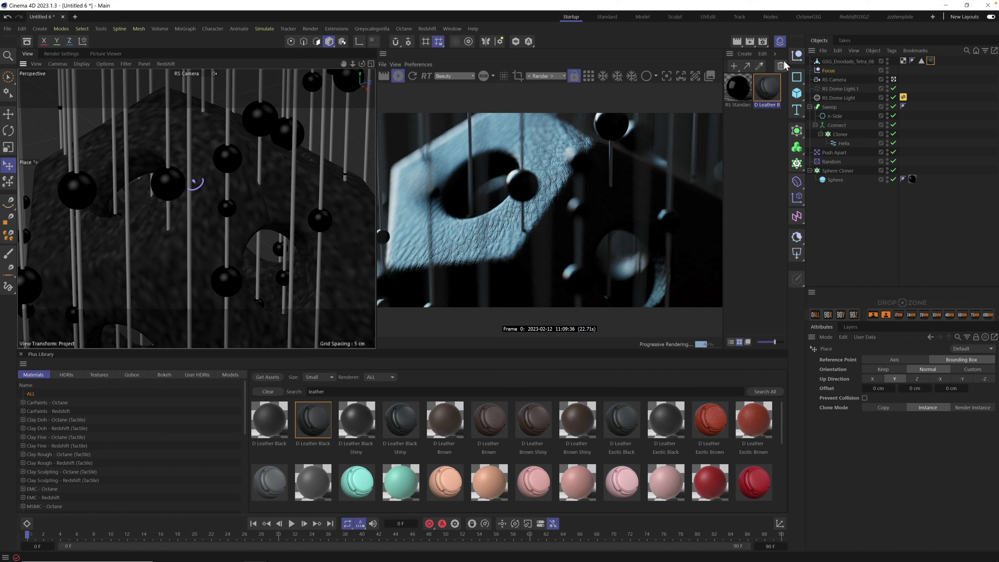
Add a new Cloner and nest inside it a new Sphere with a 0.5 cm radius.
key(shift+c)
text(cloner)
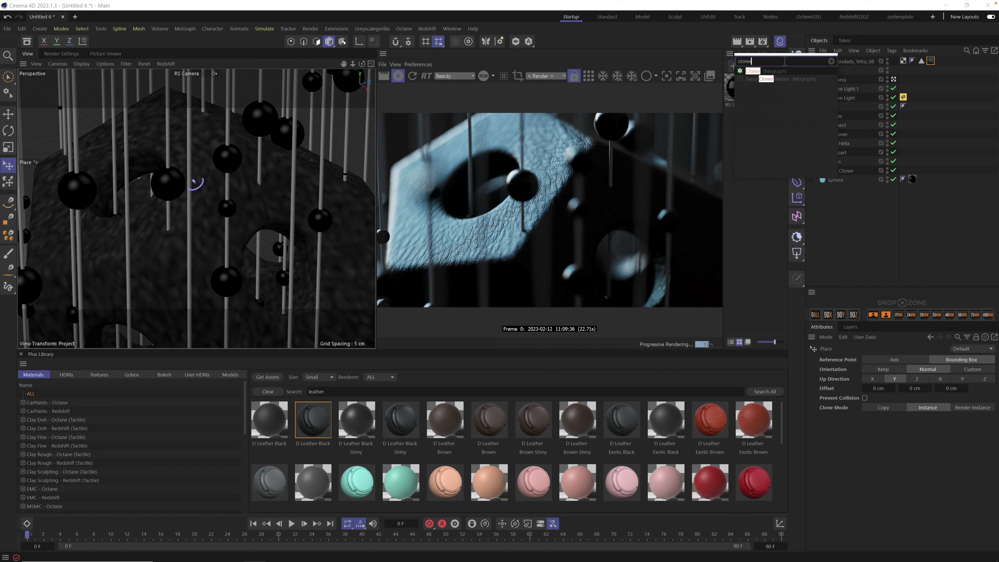
key(Return)
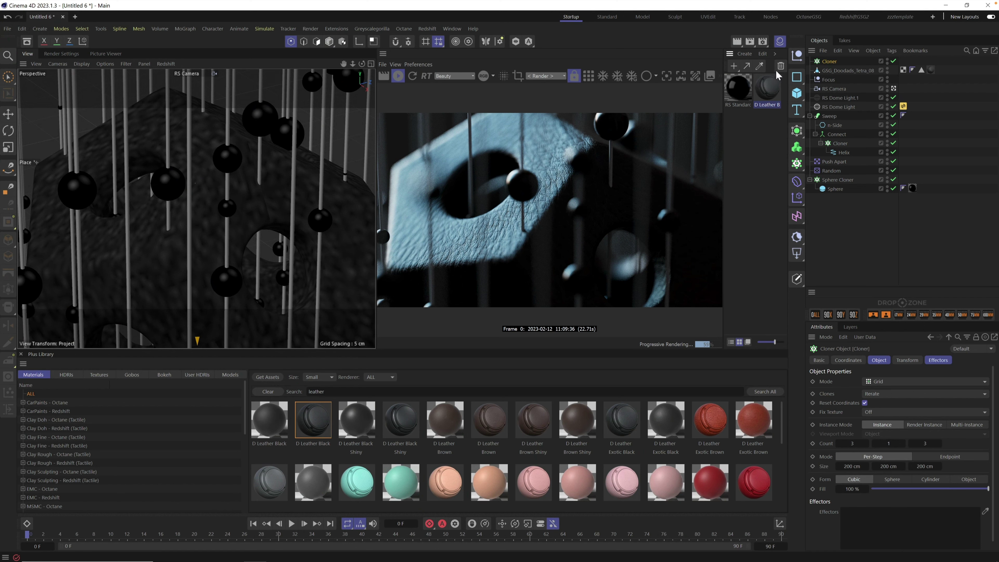
click(796, 93)
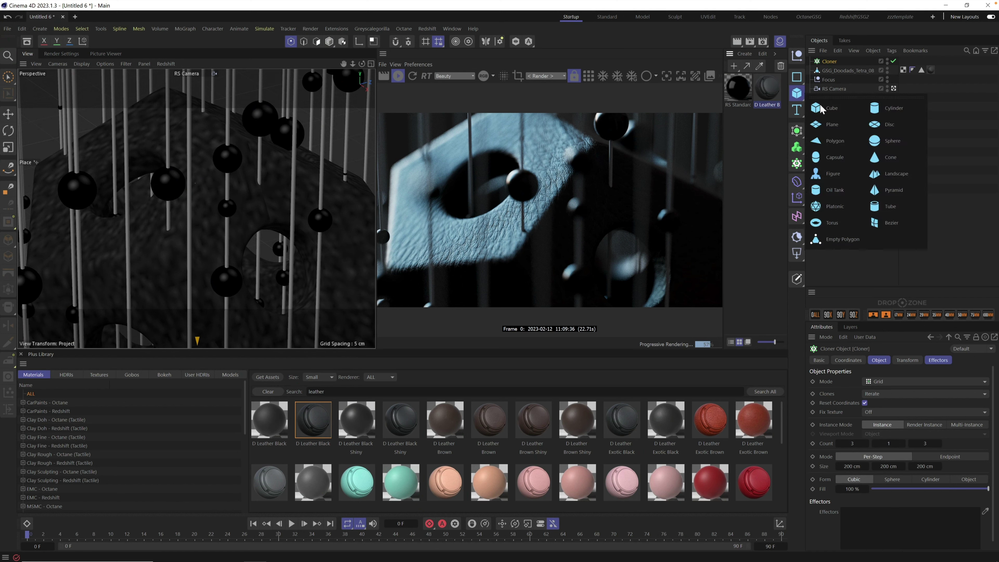
click(894, 145)
click(868, 380)
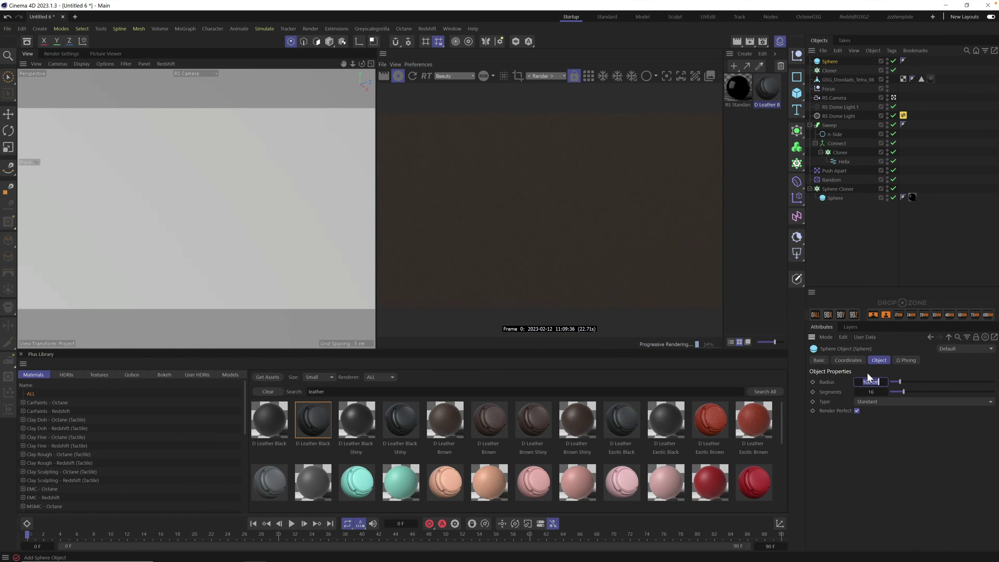
text(0.5)
key(Return)
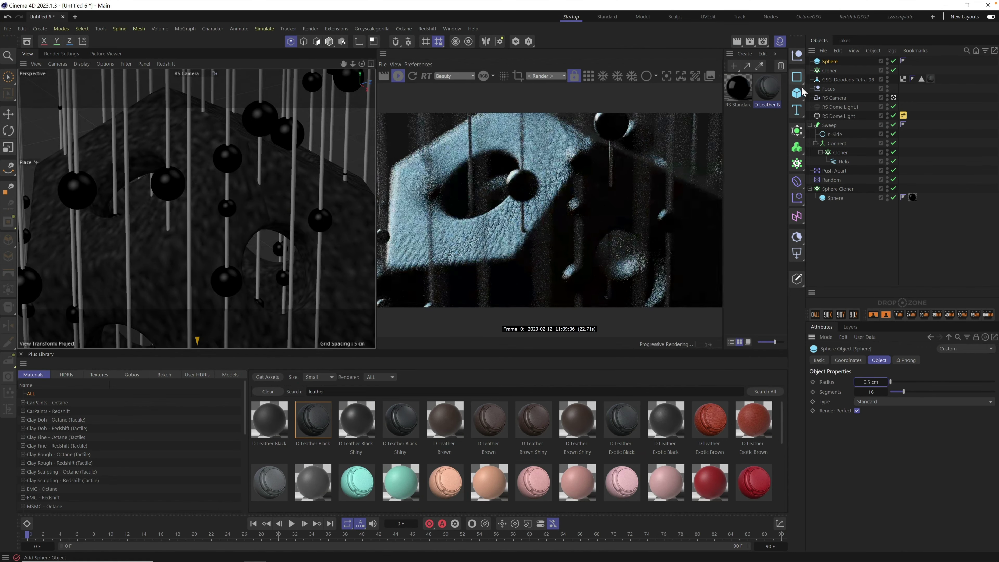
drag(829, 62, 834, 78)
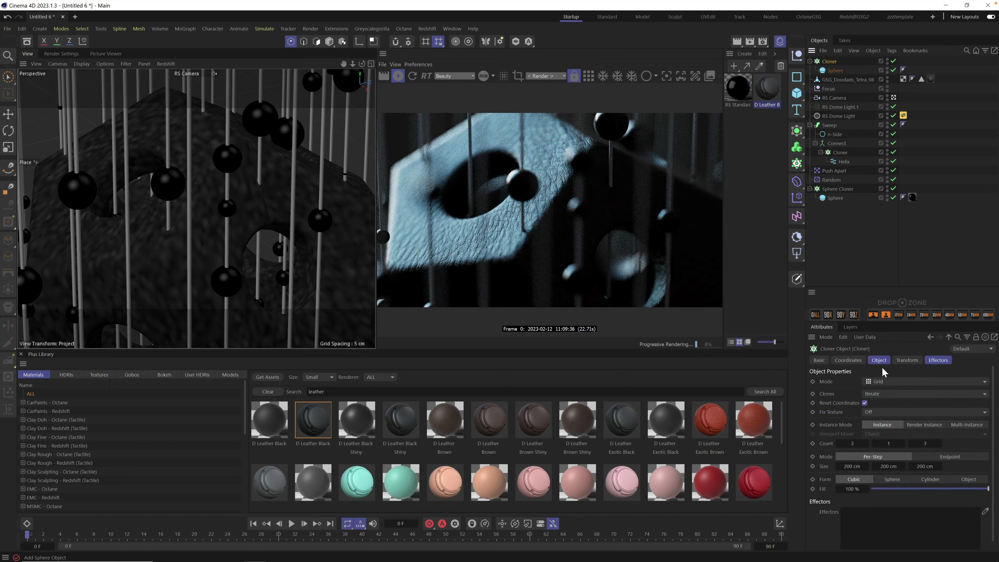
Set the new Cloner to Object mode, distribute its clones over the Tetra 08 model's surface, and set the count to 100.
click(881, 383)
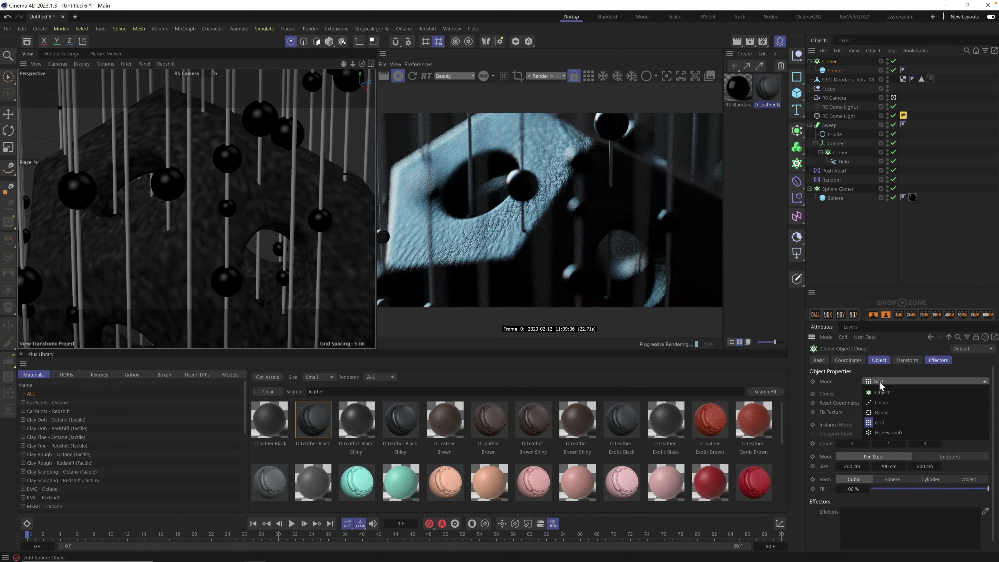
click(882, 393)
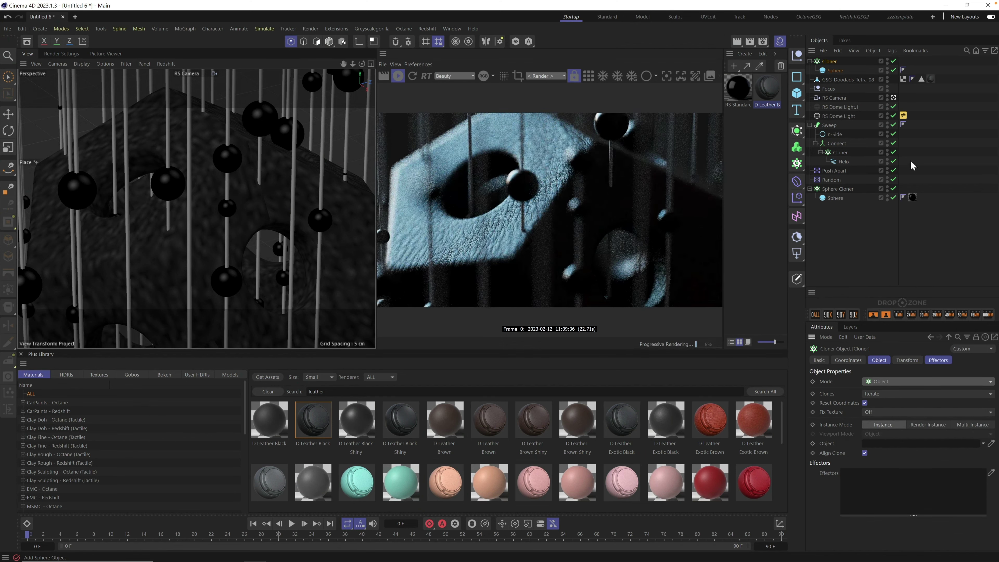
drag(850, 81, 887, 447)
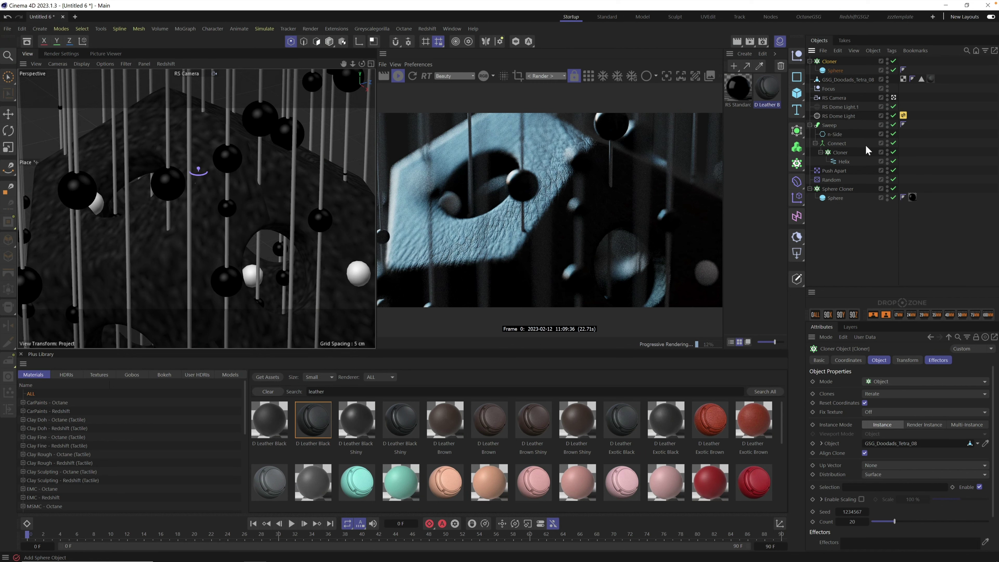
drag(894, 522, 989, 522)
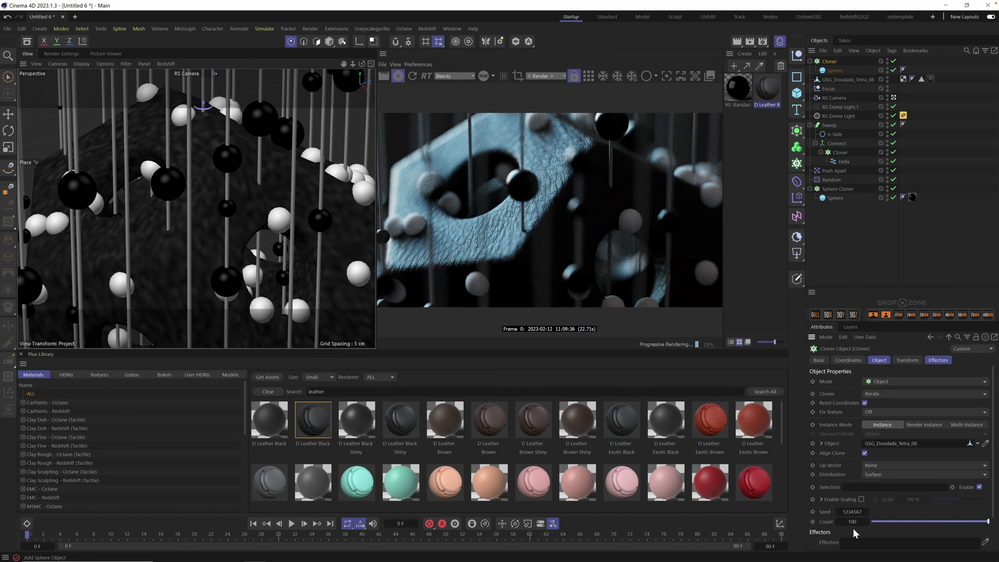
Switch the Tetra surface Cloner to Multi-Instance mode and set its count to 5000.
click(966, 425)
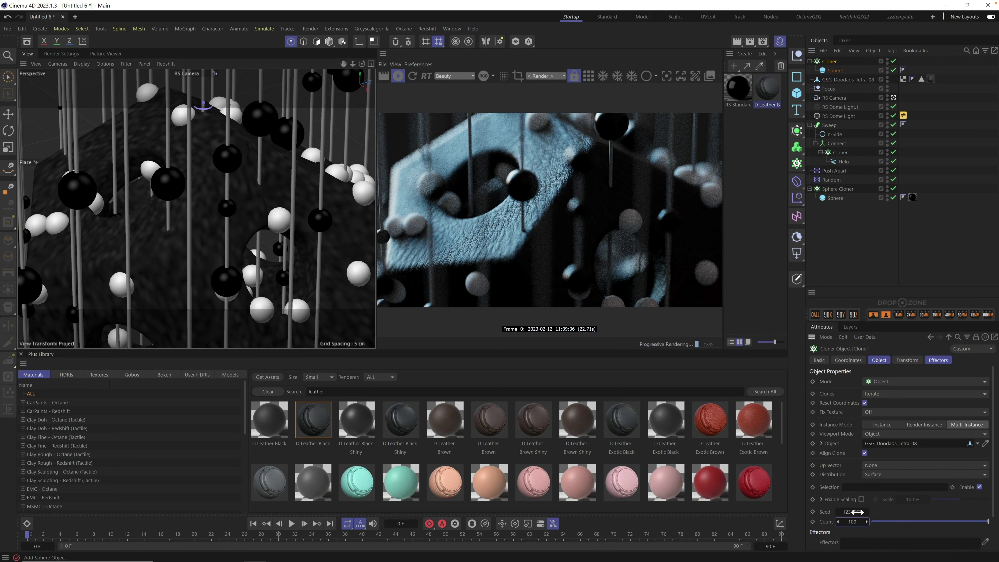
key(Tab)
text(5000)
key(Return)
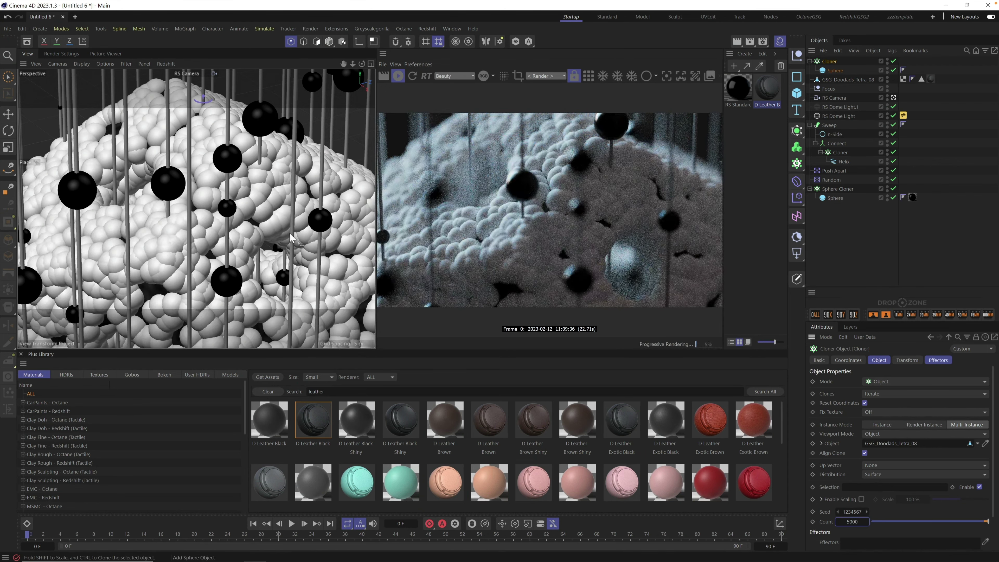
Set the radius of the Sphere inside the Tetra surface Cloner to 0.3 cm.
click(835, 71)
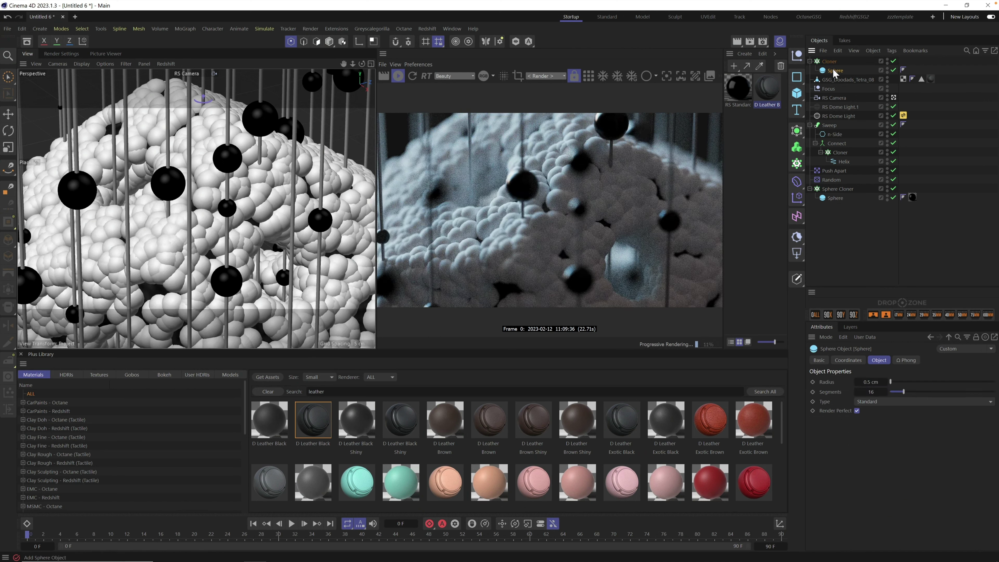
click(862, 381)
text(0)
key(Return)
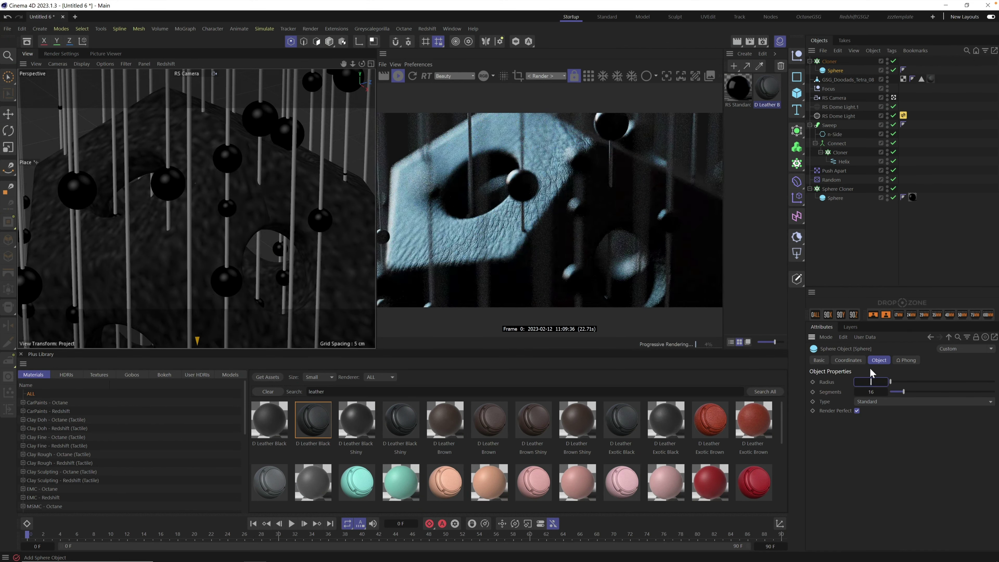
text(.3)
key(Return)
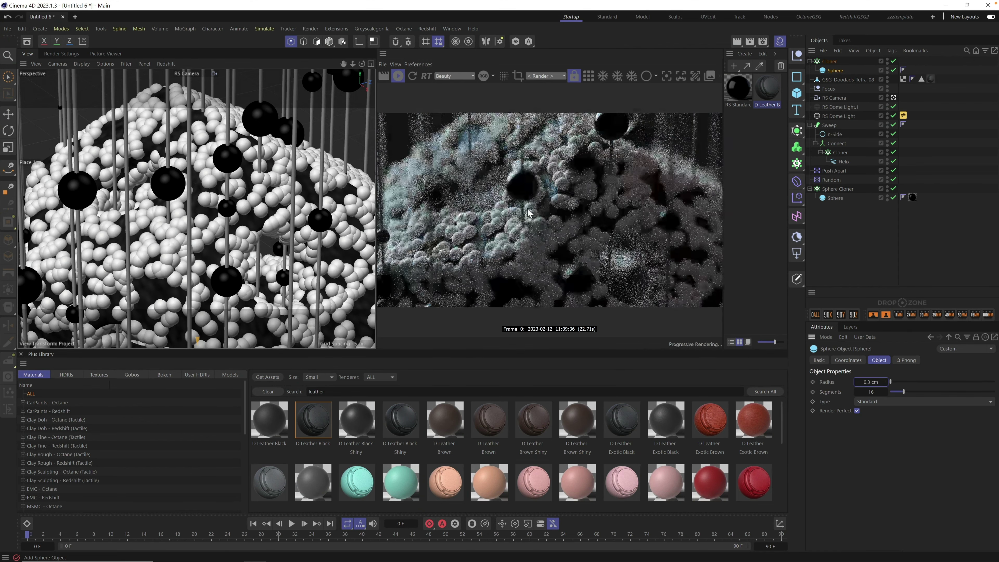
Increase the Sphere inside the Tetra surface Cloner to about 79 segments.
click(830, 62)
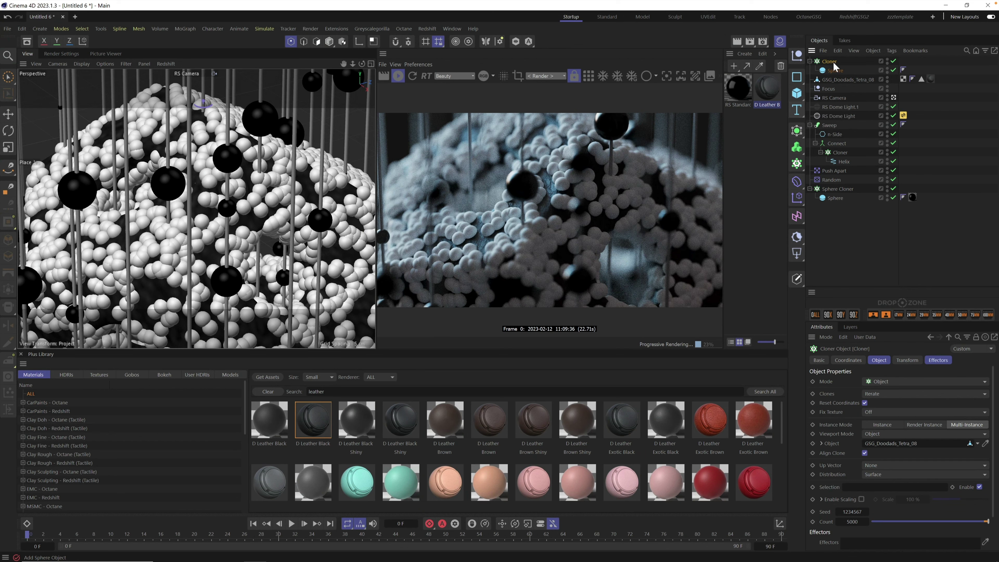
click(839, 71)
drag(920, 395, 959, 393)
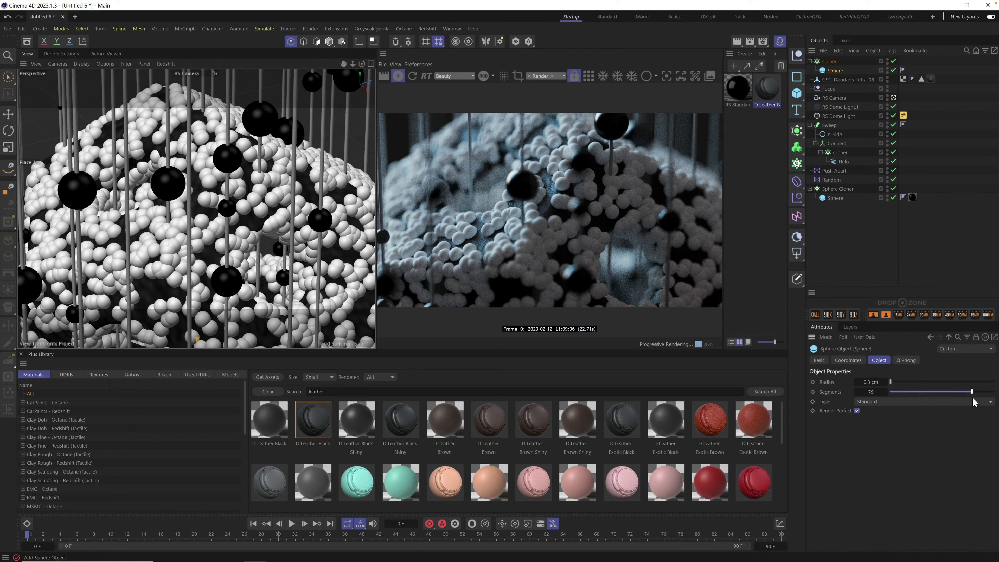
click(486, 205)
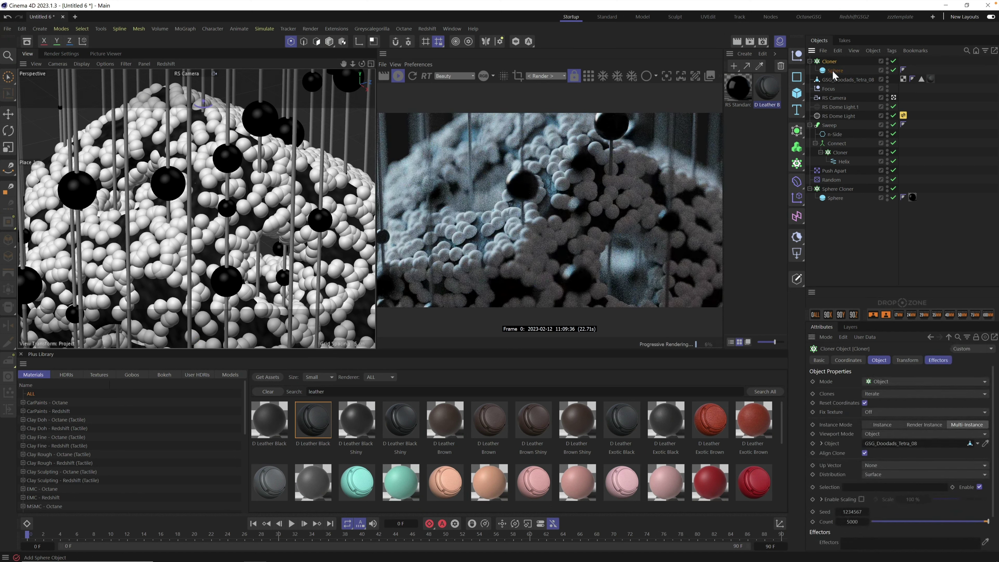
Add a Random effector to the Tetra surface Cloner with position variation off and a uniform scale variation of 0.5.
key(shift+c)
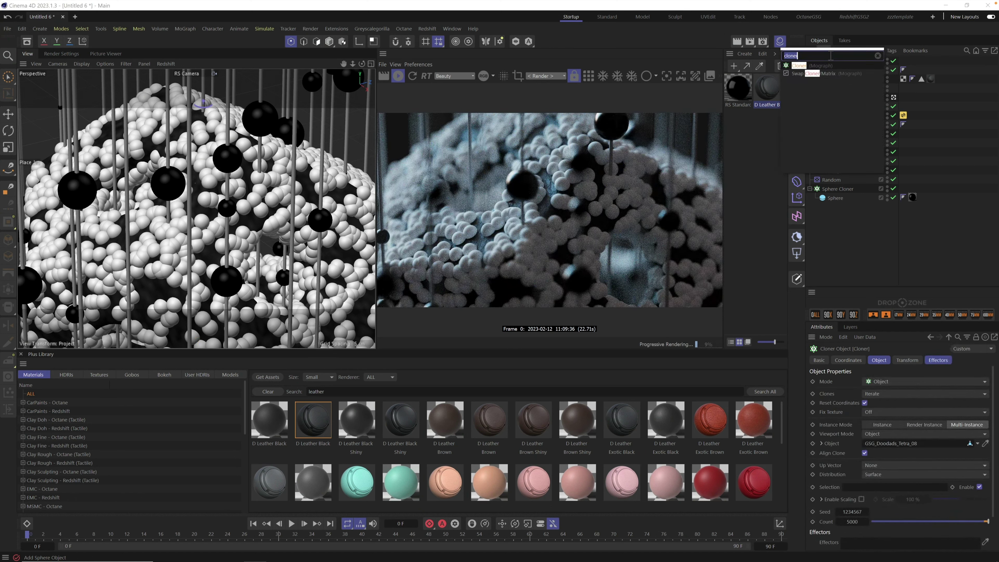
text(random)
key(Return)
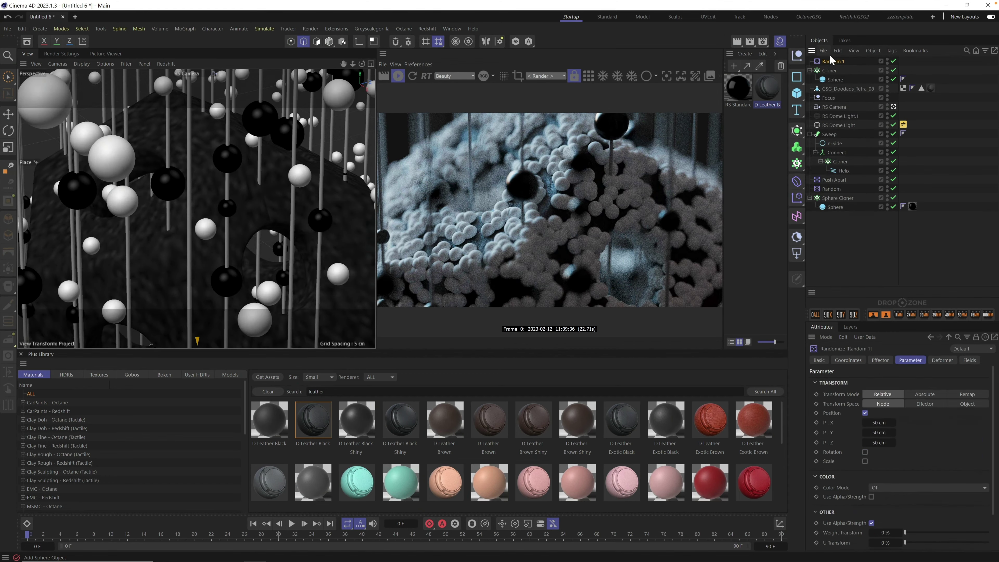
click(865, 413)
click(865, 431)
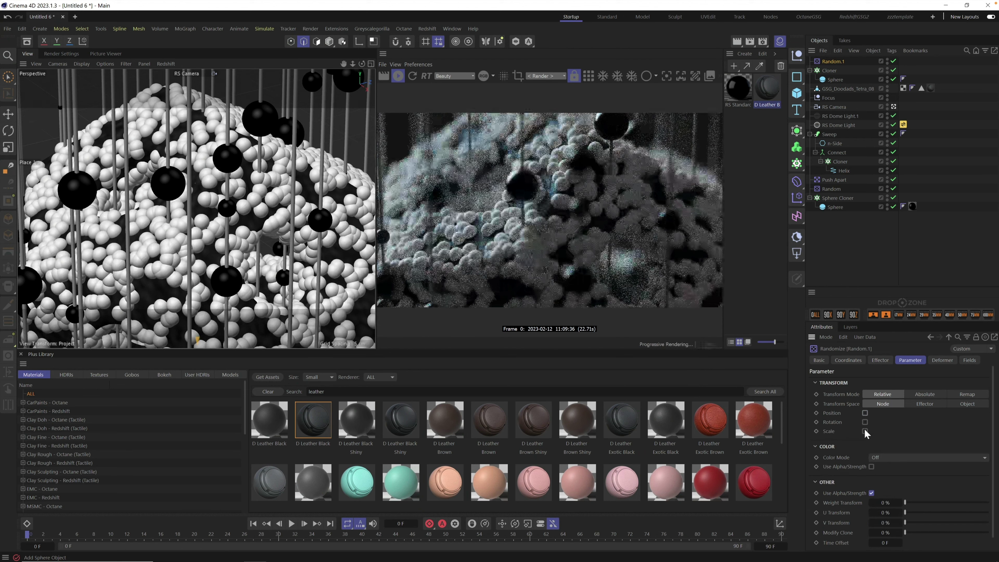
click(865, 440)
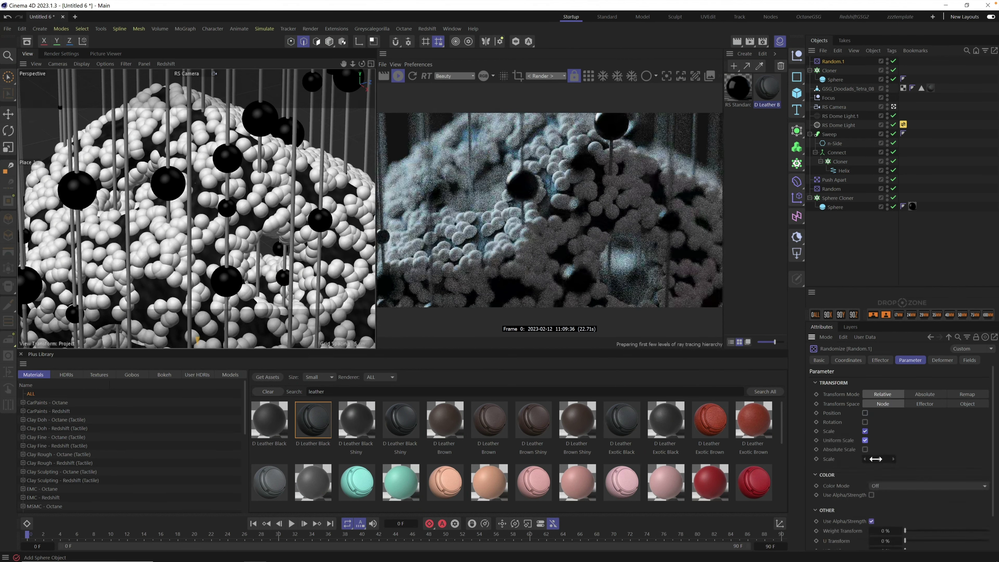
text(0)
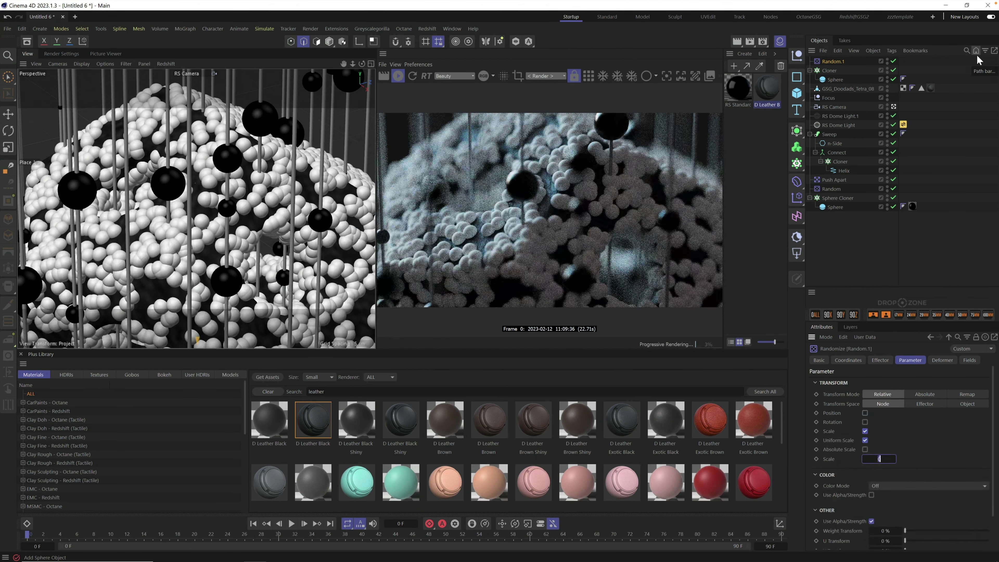
text(.5)
key(Return)
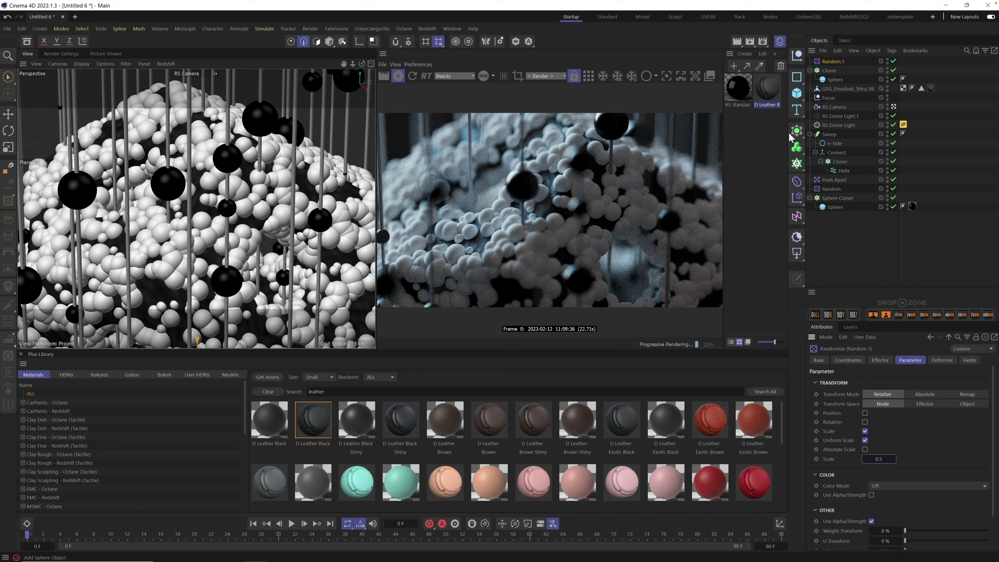
Add a Push Apart effector to the Tetra surface Cloner, using the Push Apart mode.
click(831, 71)
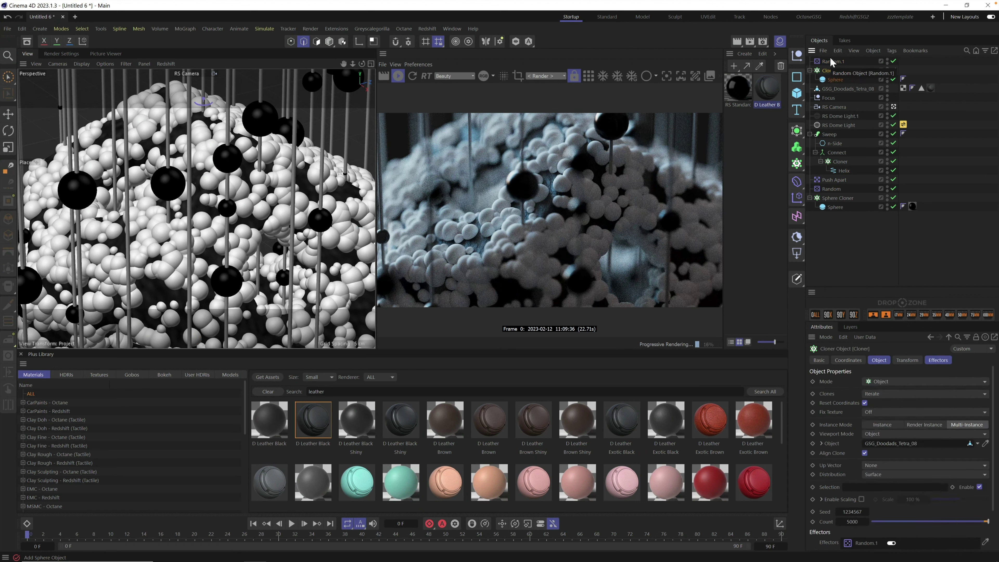
key(shift+c)
text(push)
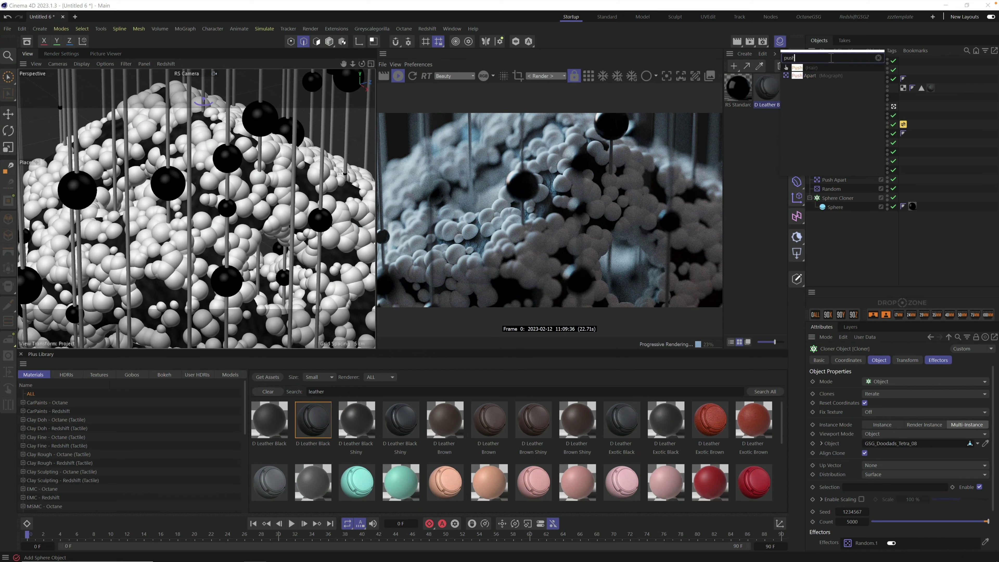
click(807, 75)
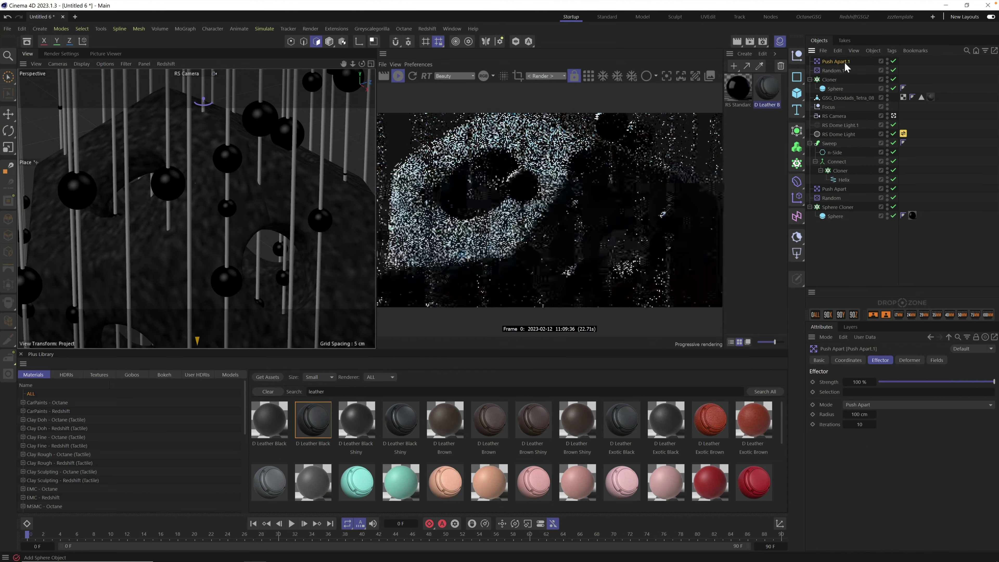
click(871, 407)
click(876, 437)
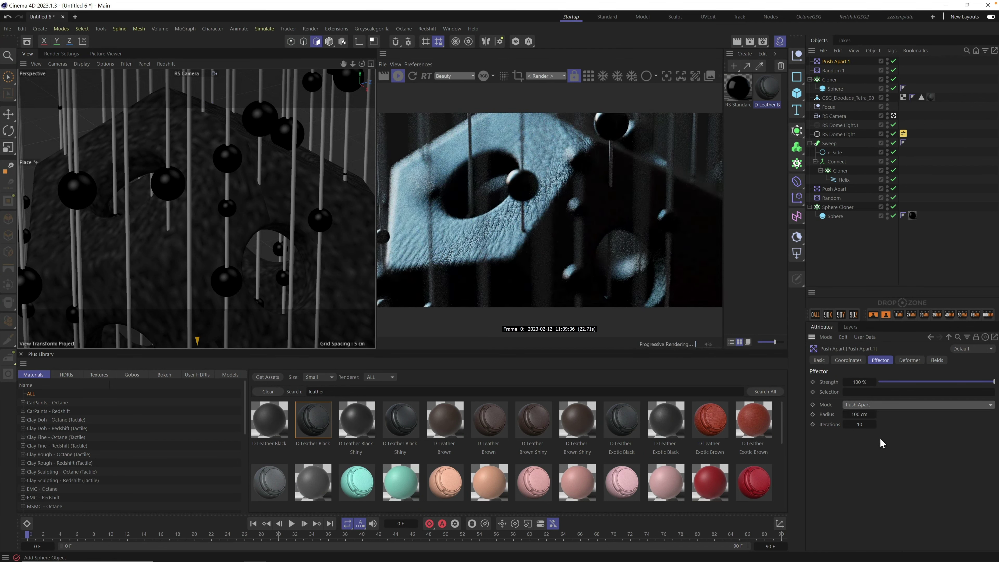
Switch the Tetra surface Cloner's Push Apart effector to Scale Apart mode and set its radius to 0.5 cm.
click(859, 414)
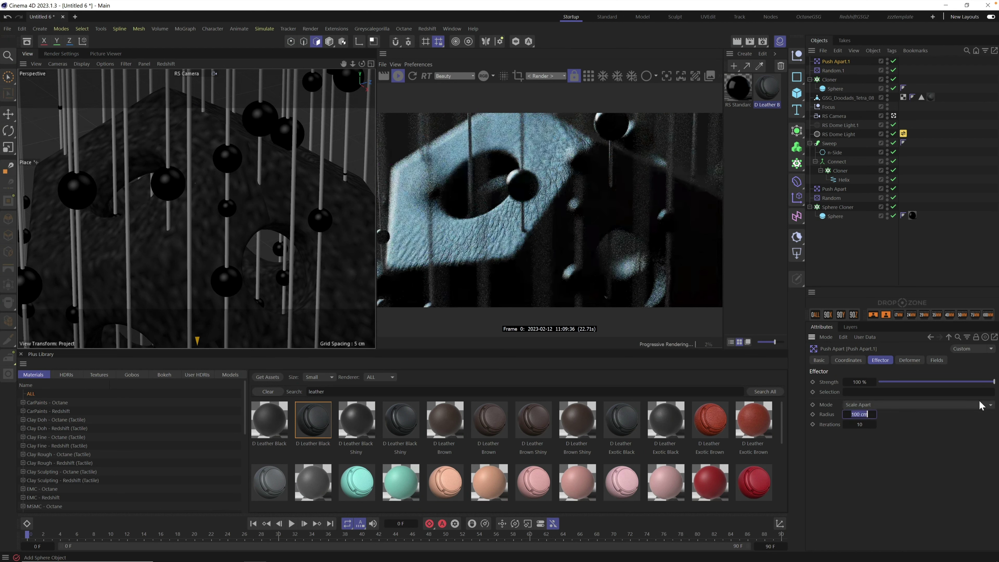
text(0.5)
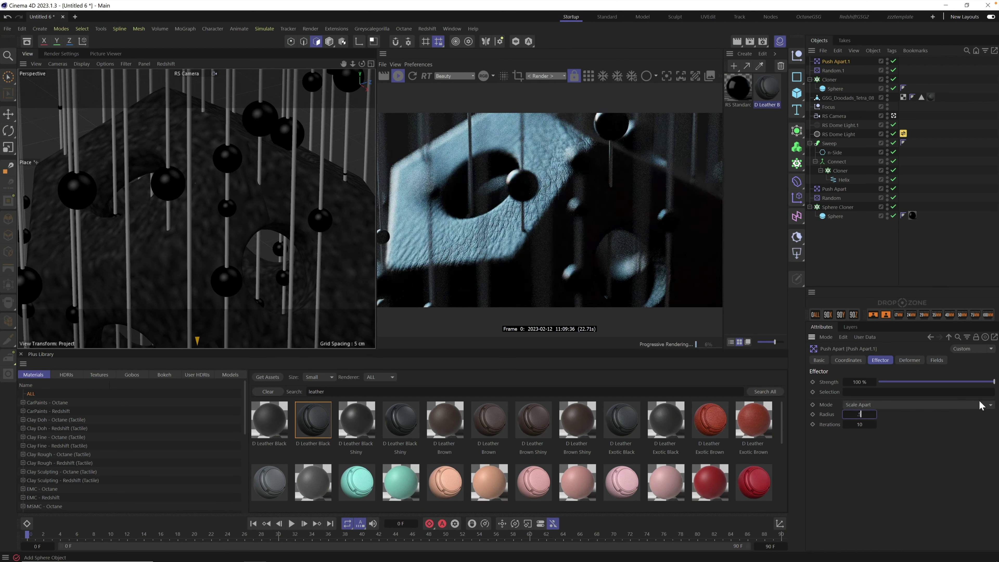
key(Return)
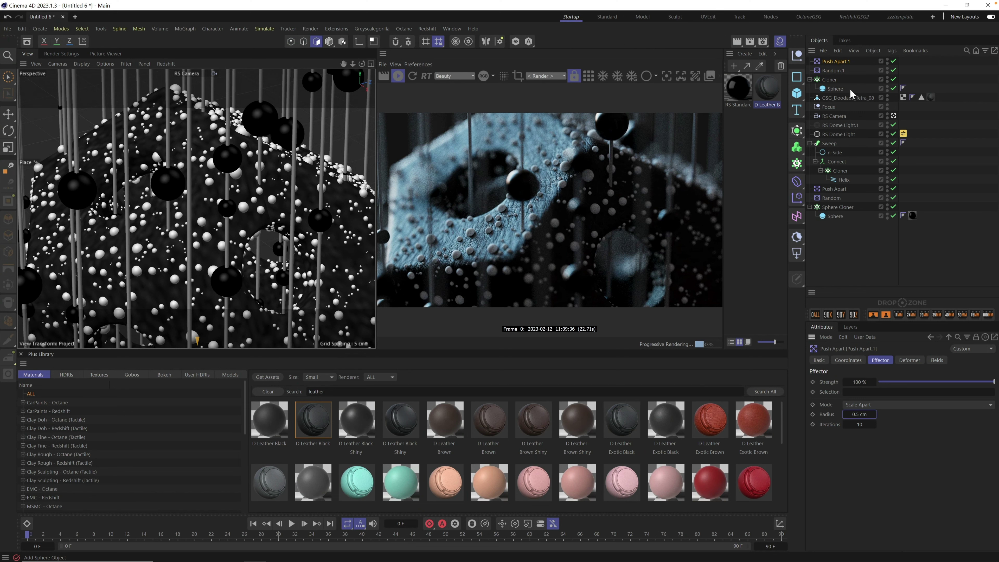
Assign the black RS Standard material to the Sphere in the Tetra surface Cloner and set the Cloner's count to 10000.
drag(738, 87, 840, 89)
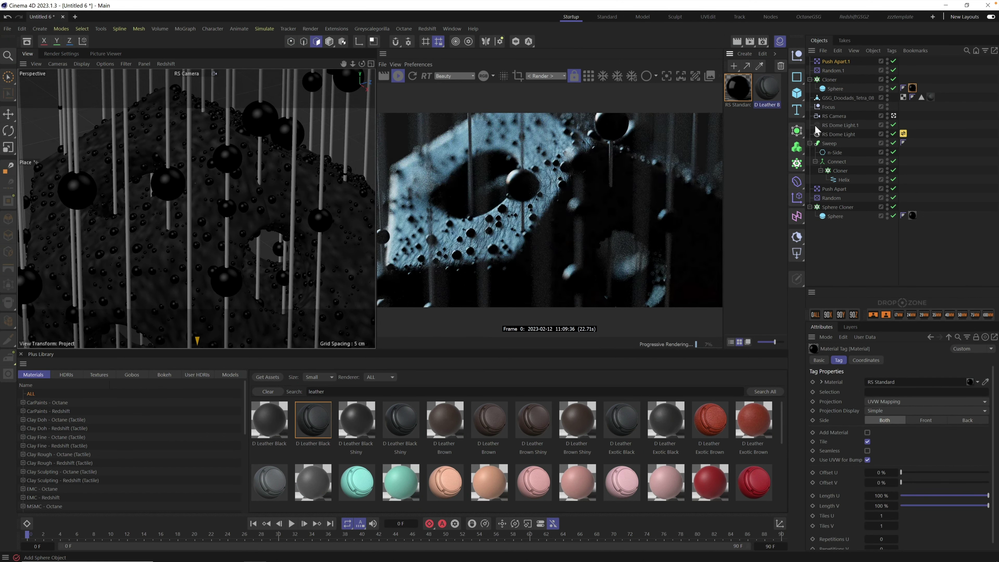
click(834, 80)
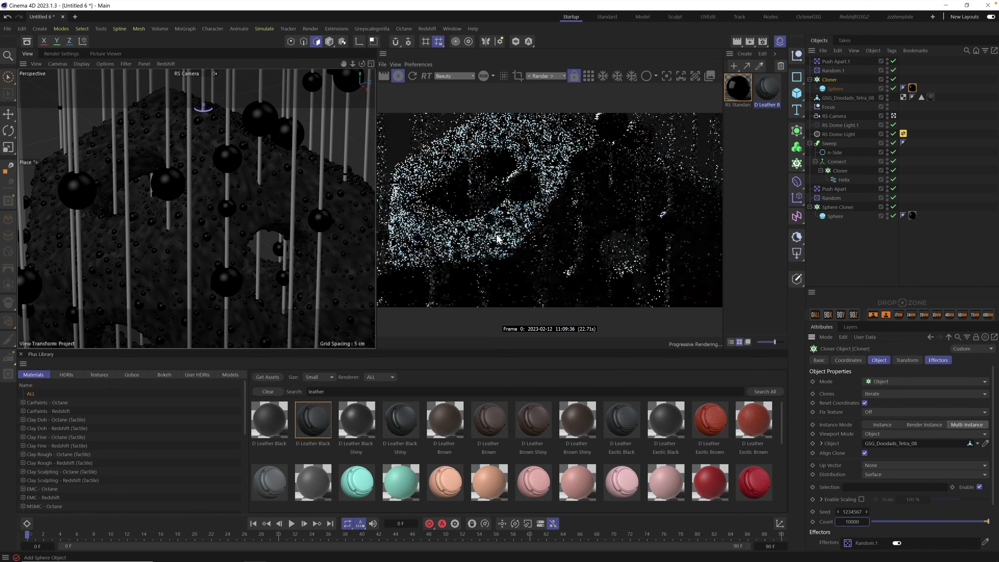
click(468, 199)
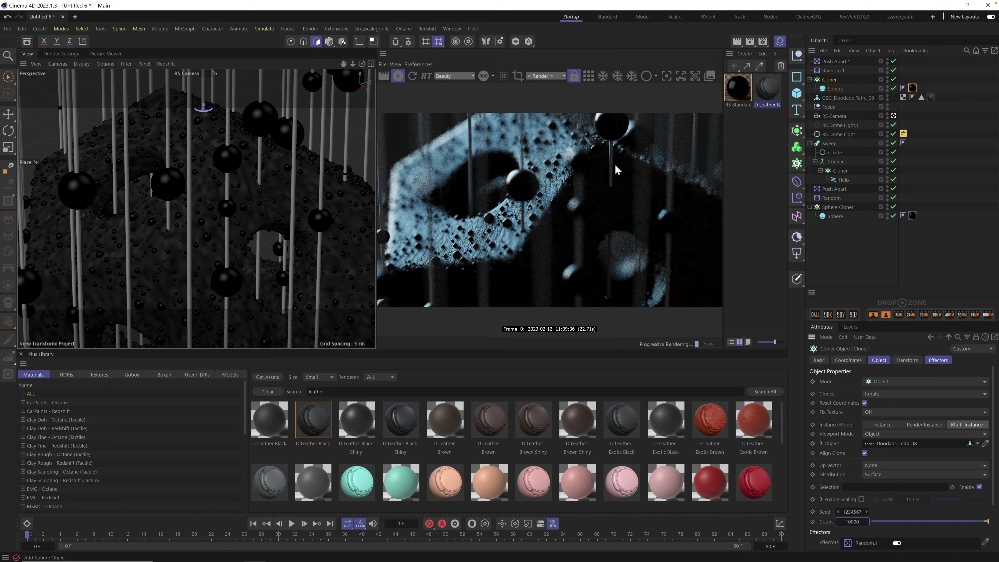
mouse_move(237, 223)
alt+mouse_down()
mouse_move(167, 263)
mouse_move(233, 256)
mouse_move(239, 205)
alt+mouse_up()
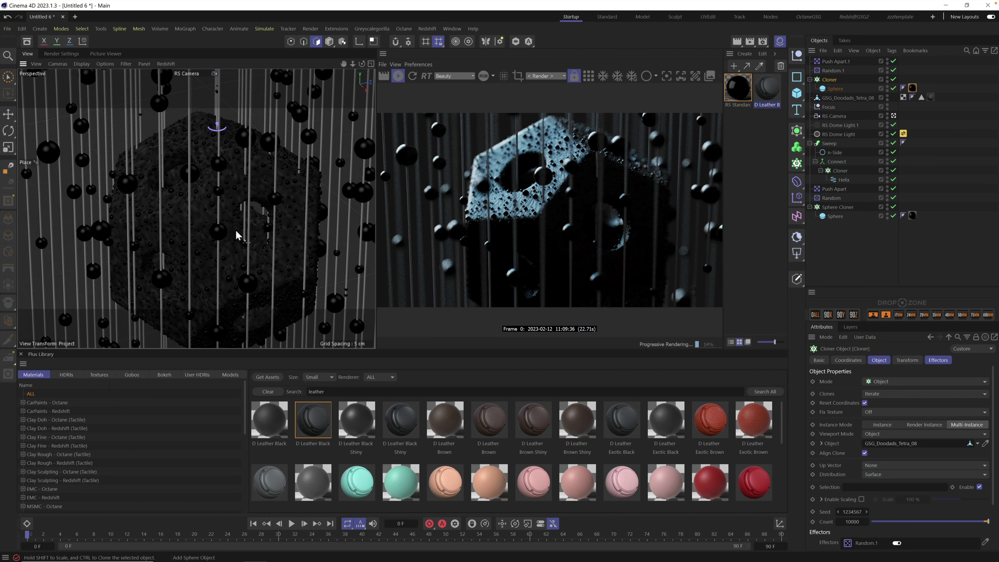
Duplicate the Sphere of the Tetra surface Cloner and place the copy inside the same Cloner.
click(834, 89)
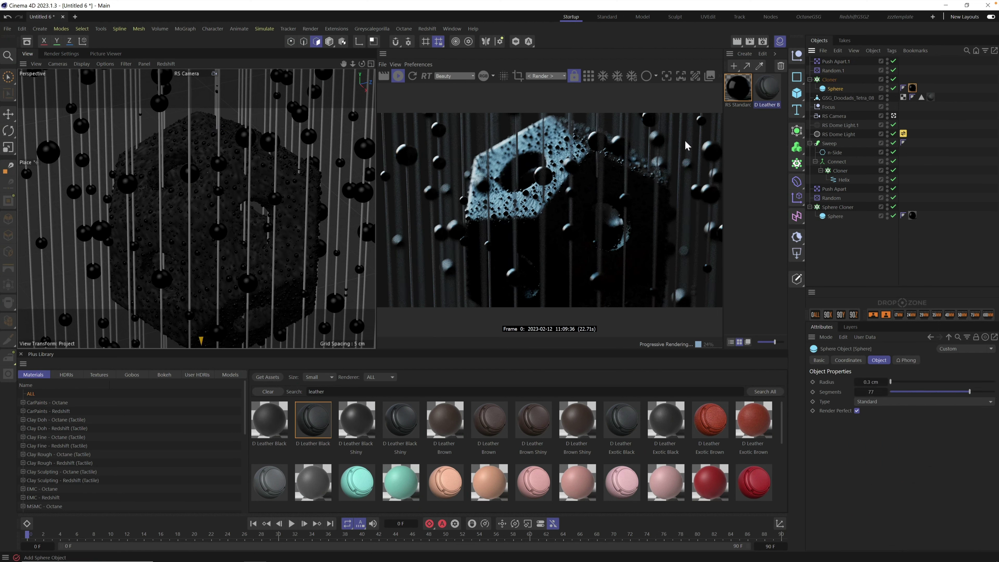
key(ctrl+v)
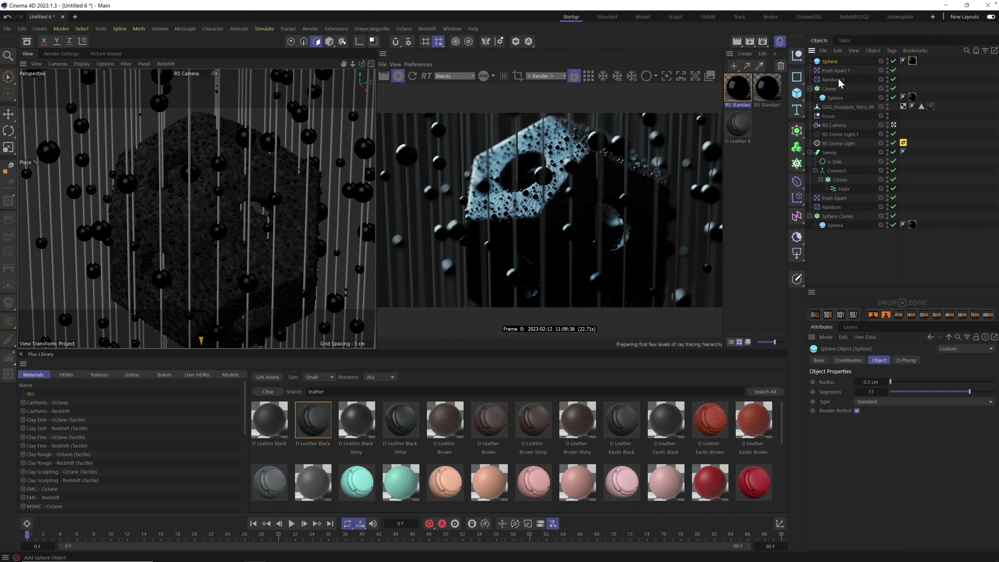
drag(831, 61, 844, 96)
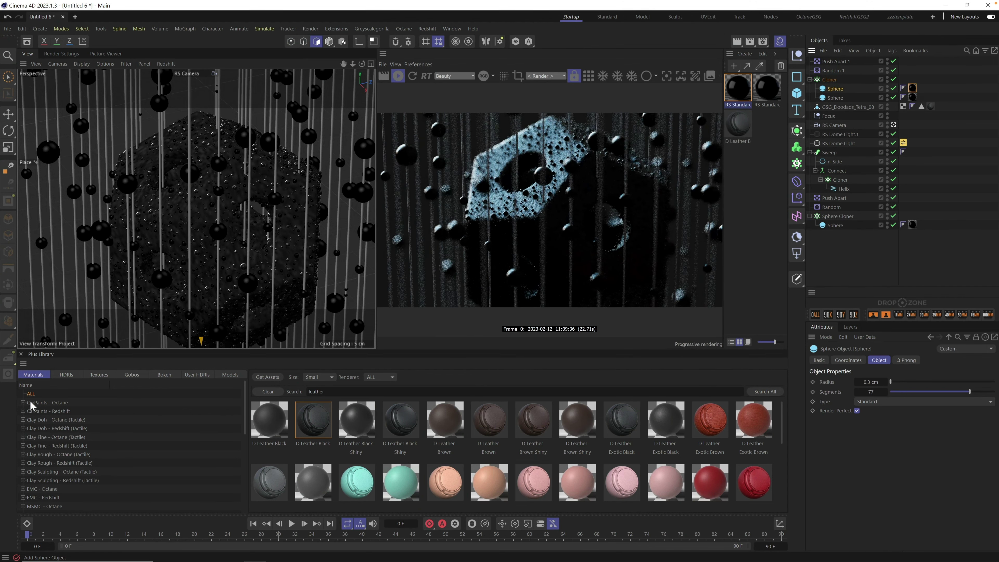
Search the material library for "conc" and apply D Concrete 02 to the duplicated Sphere, replacing its current material.
triple_click(314, 392)
text(cor)
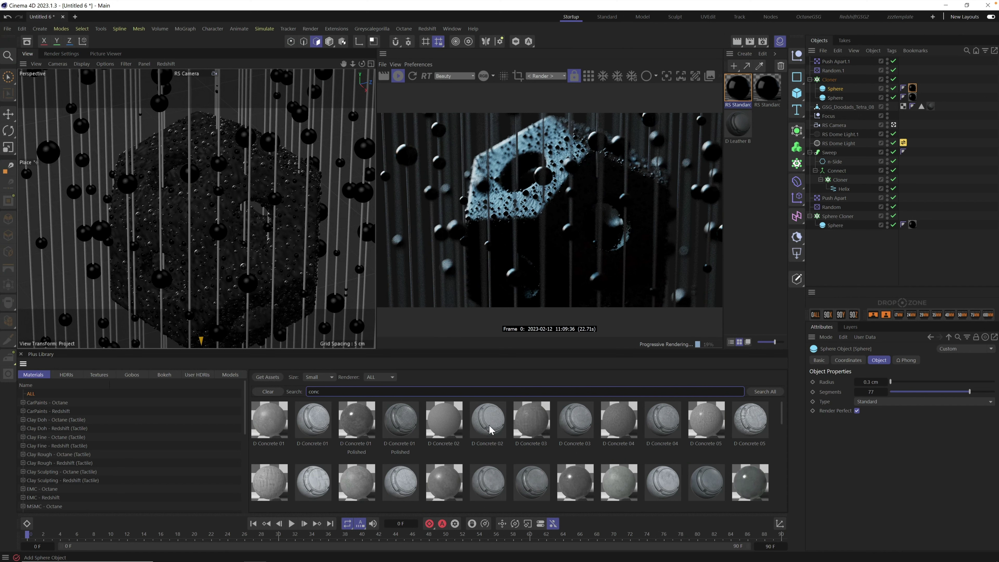
drag(492, 430, 917, 94)
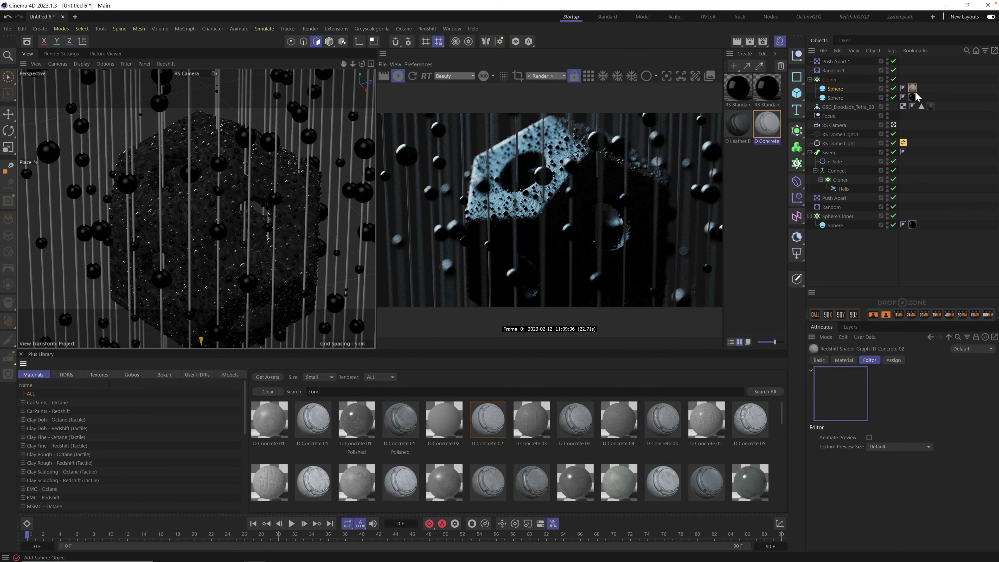
click(744, 53)
mouse_move(759, 100)
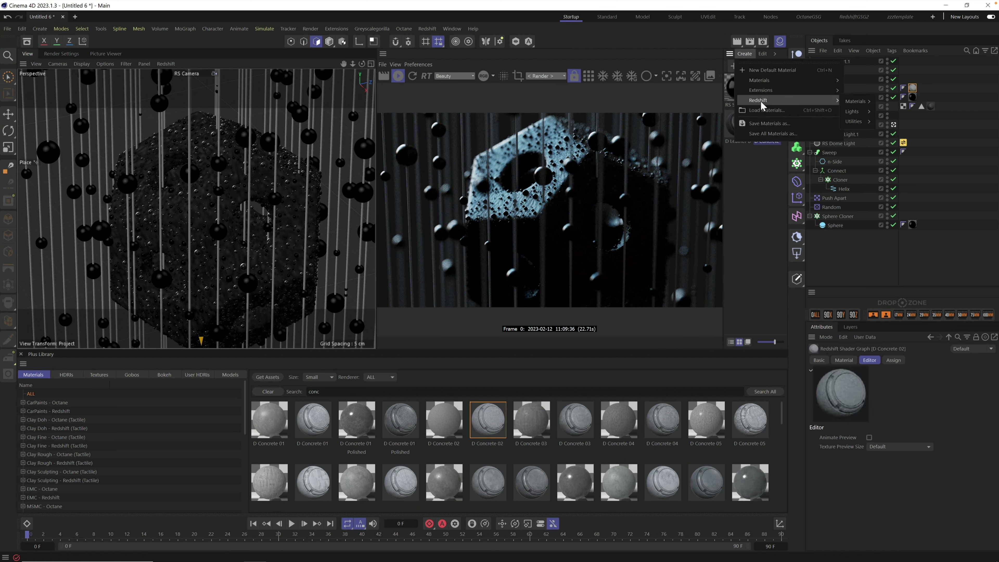
mouse_move(857, 101)
click(891, 103)
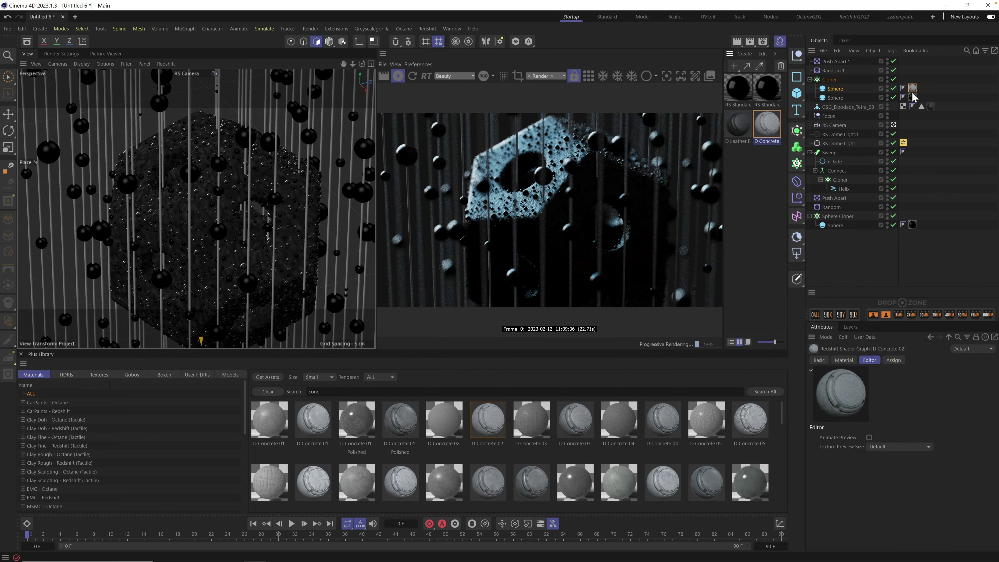
Set the RS Camera's depth of field aperture to 8.
click(829, 80)
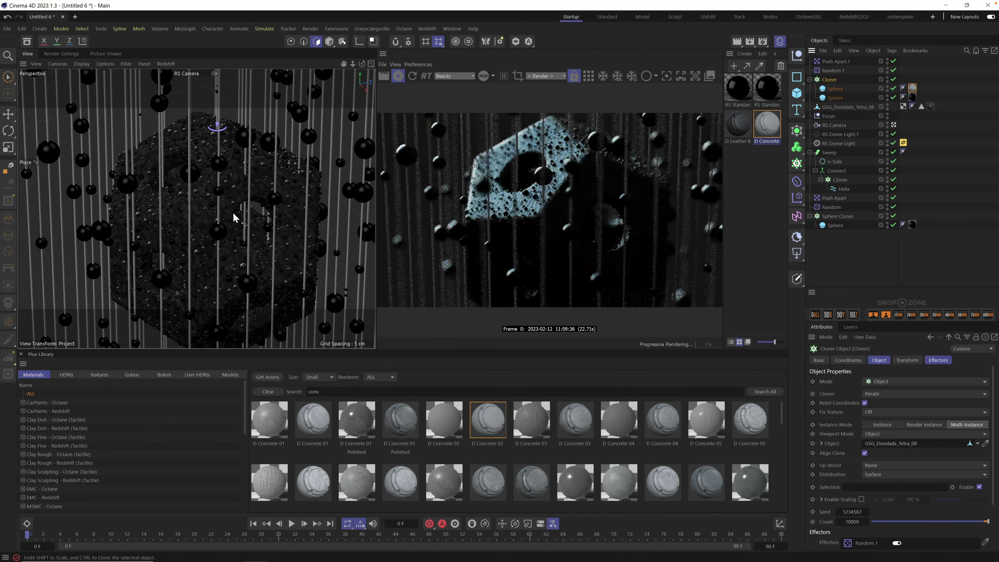
scroll(204, 204, up, 5)
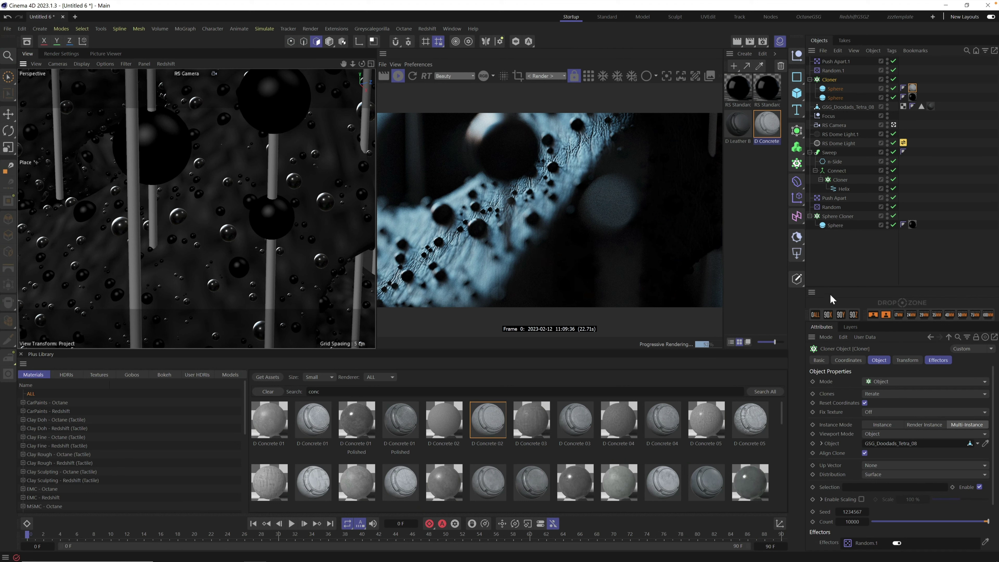
click(834, 124)
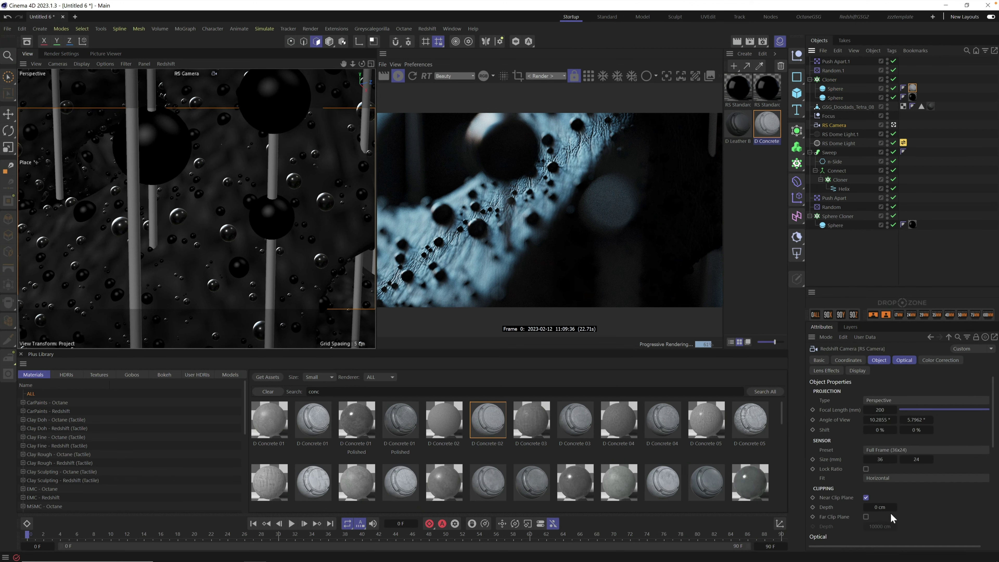
click(904, 361)
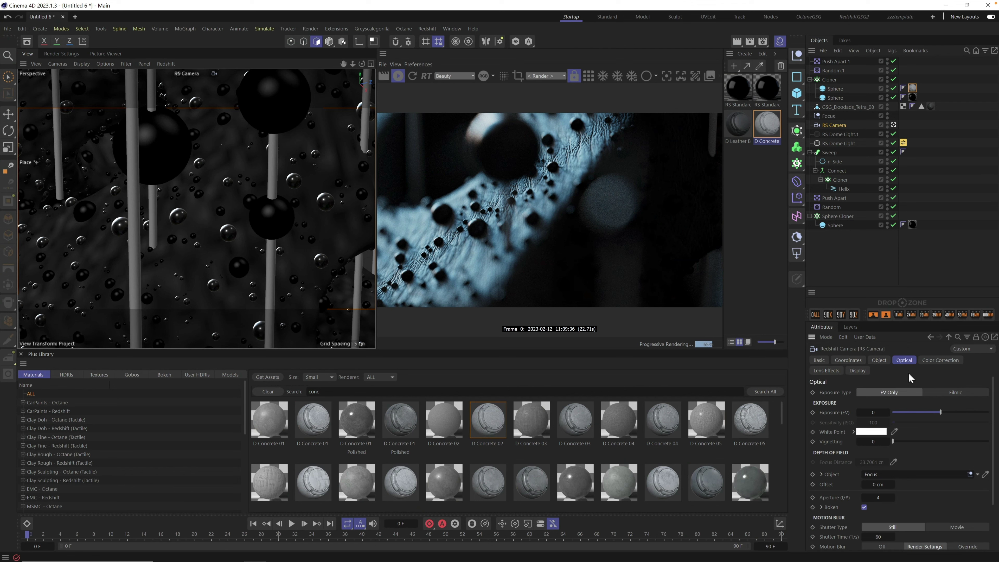
click(874, 500)
text(8)
key(Return)
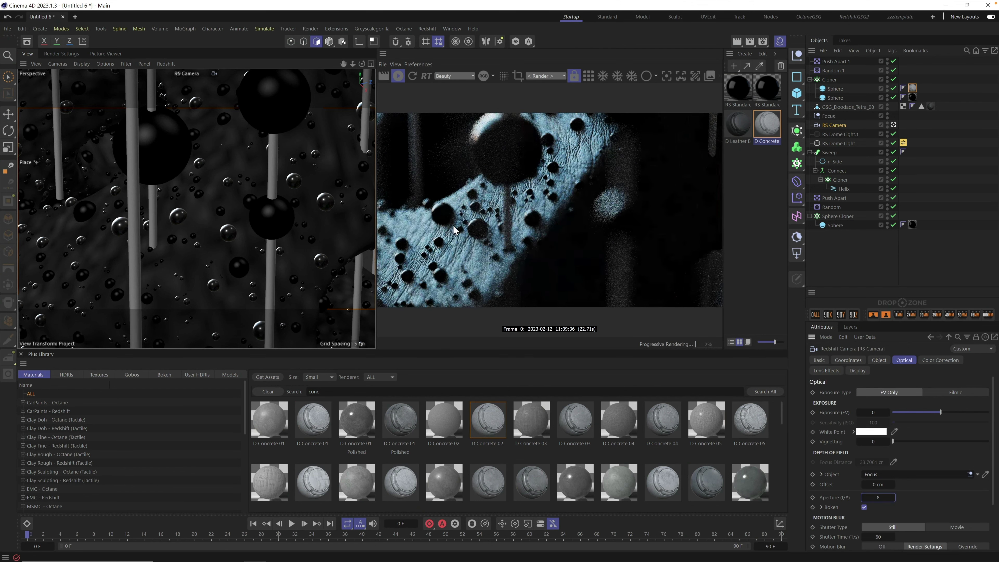
Set the RS Camera's aperture to 2 and reframe the shot to include the whole Tetra model.
click(880, 497)
text(2)
key(Return)
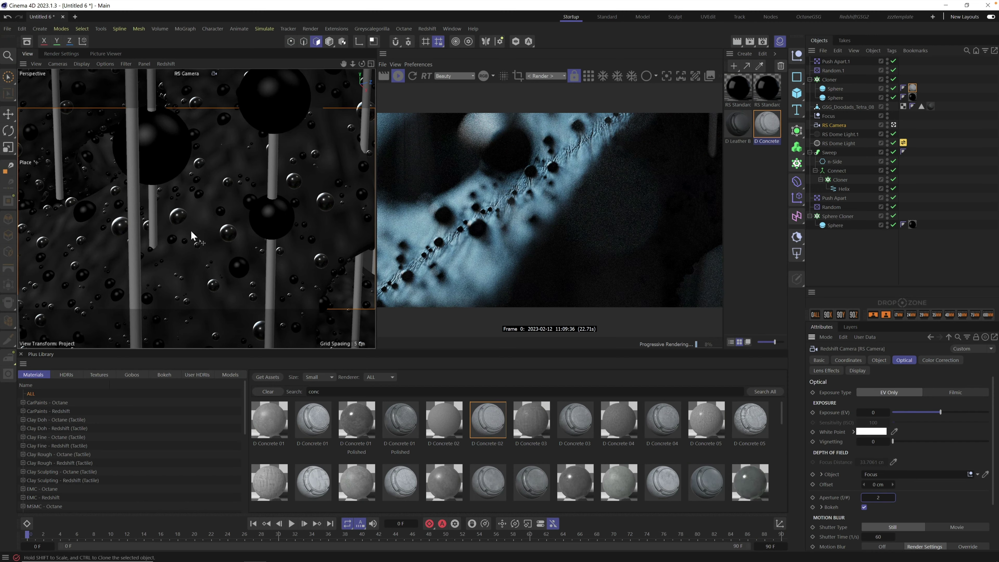
scroll(292, 179, down, 5)
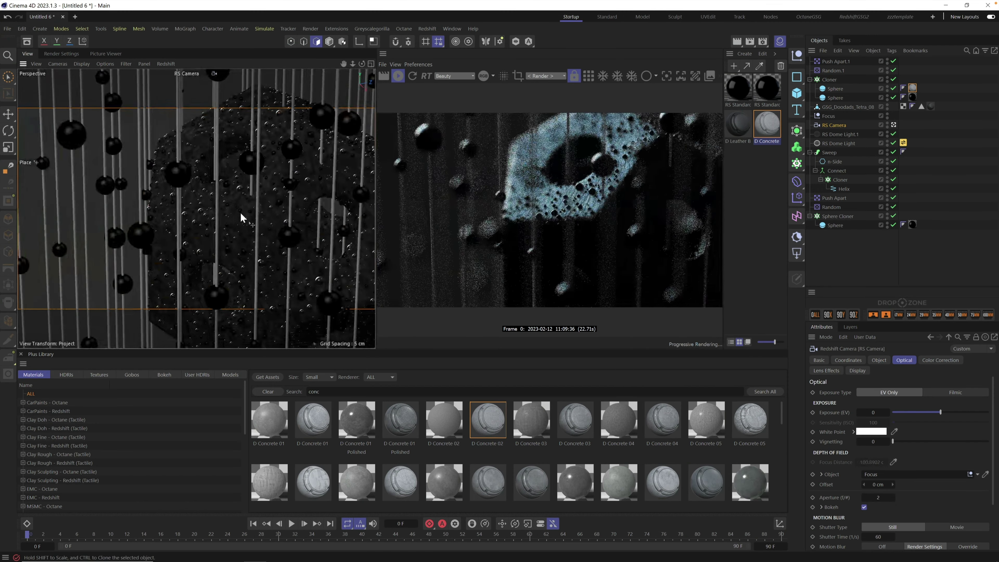
scroll(269, 227, down, 5)
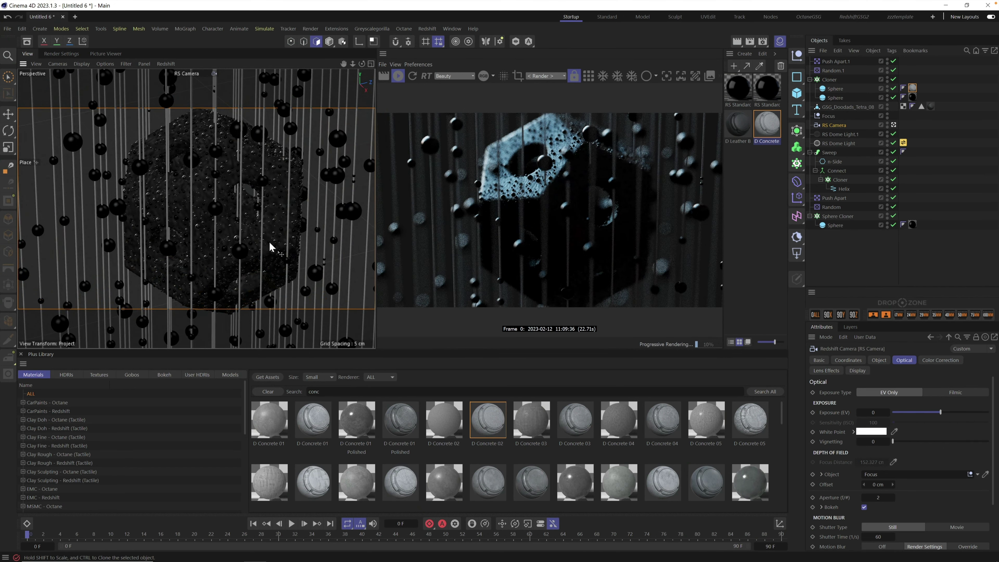
alt+drag(270, 247, 278, 234)
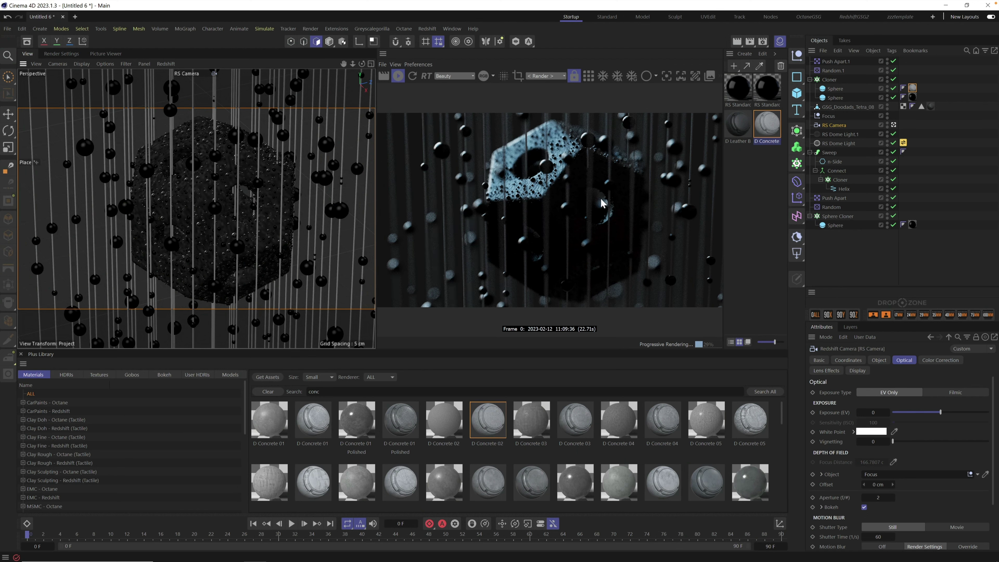
Add a Redshift Area Light and give it a target tag with its own target null.
click(434, 31)
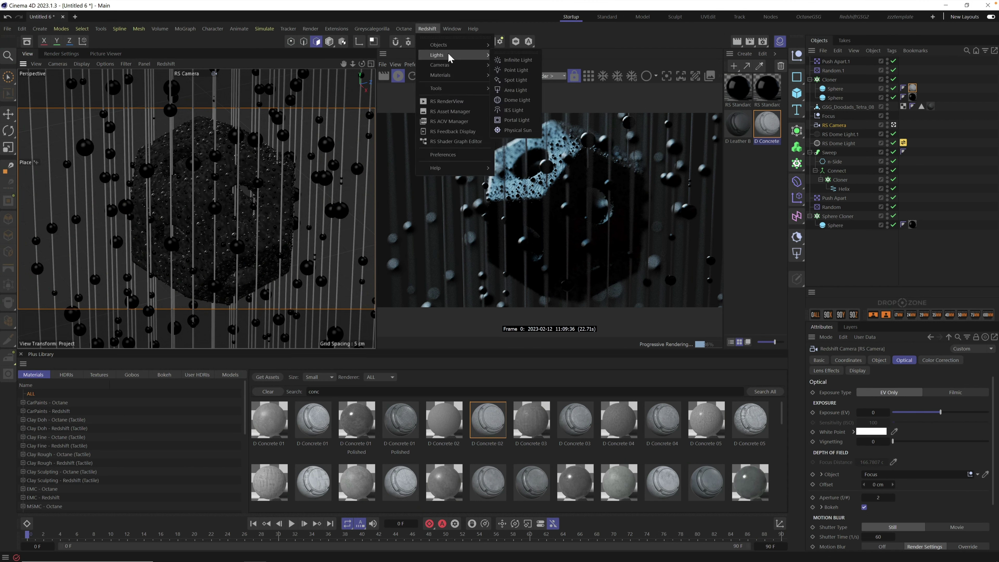
click(528, 93)
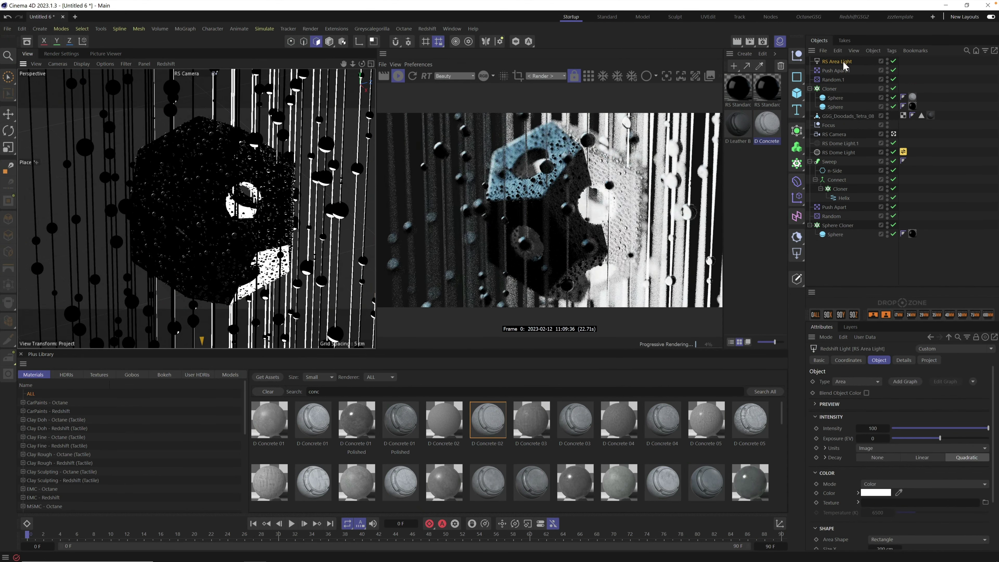
click(973, 381)
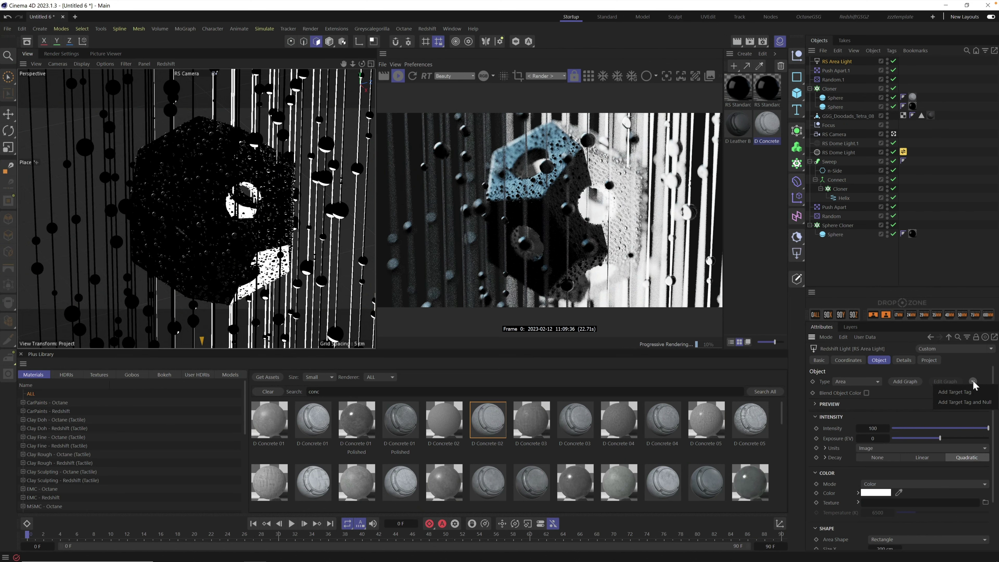
click(972, 402)
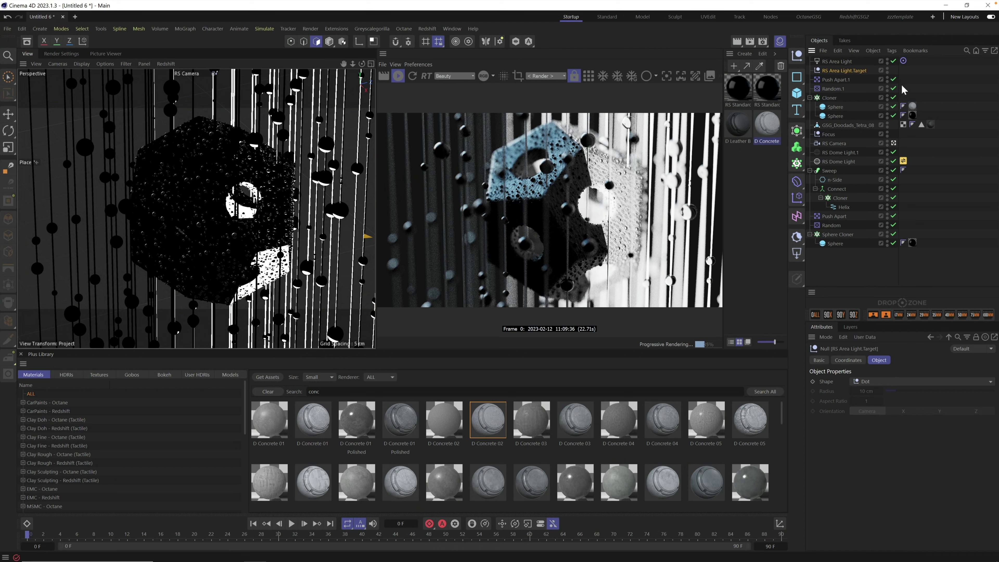
Position the RS Area Light's target null on the Tetra model using the Place tool.
click(330, 42)
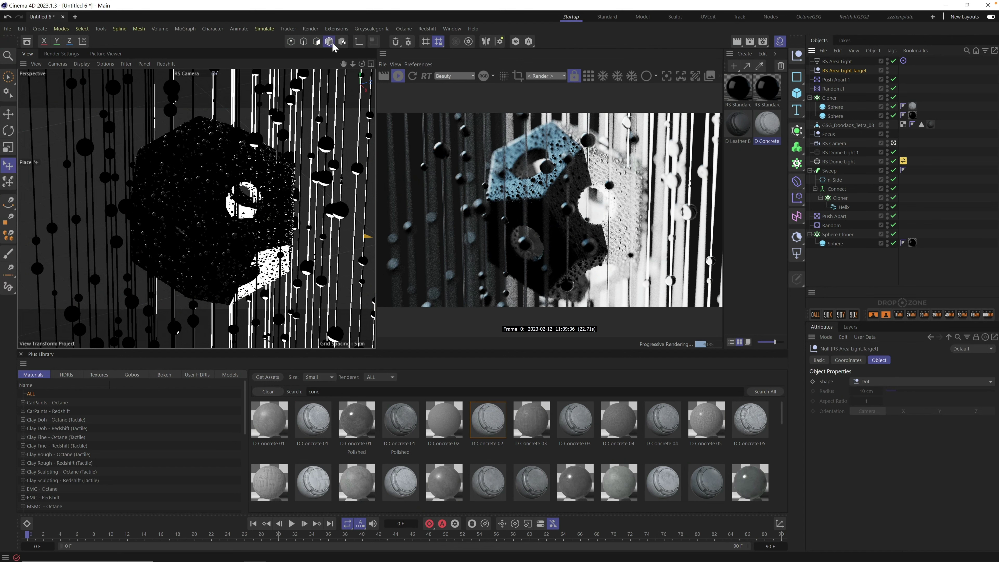
click(9, 167)
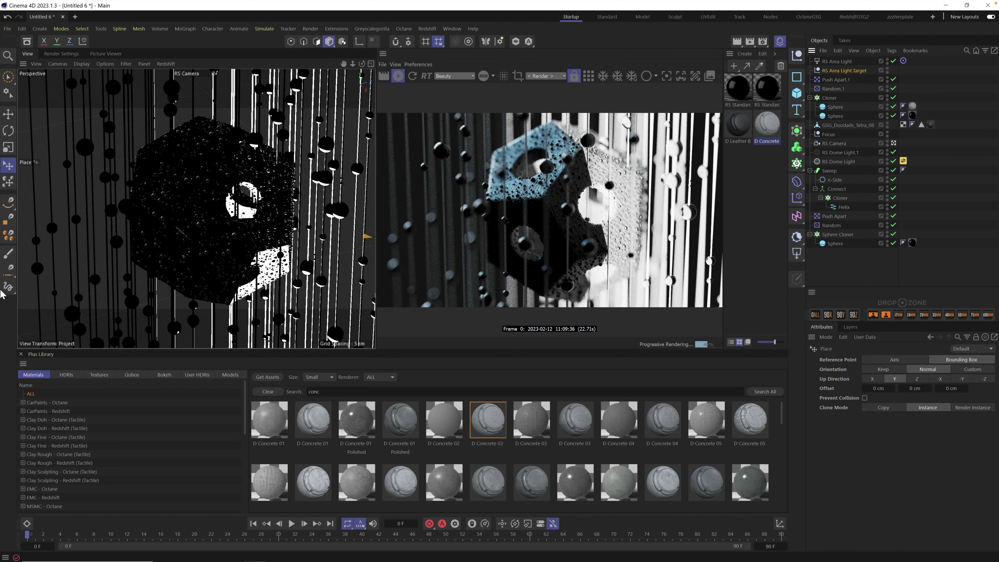
click(231, 181)
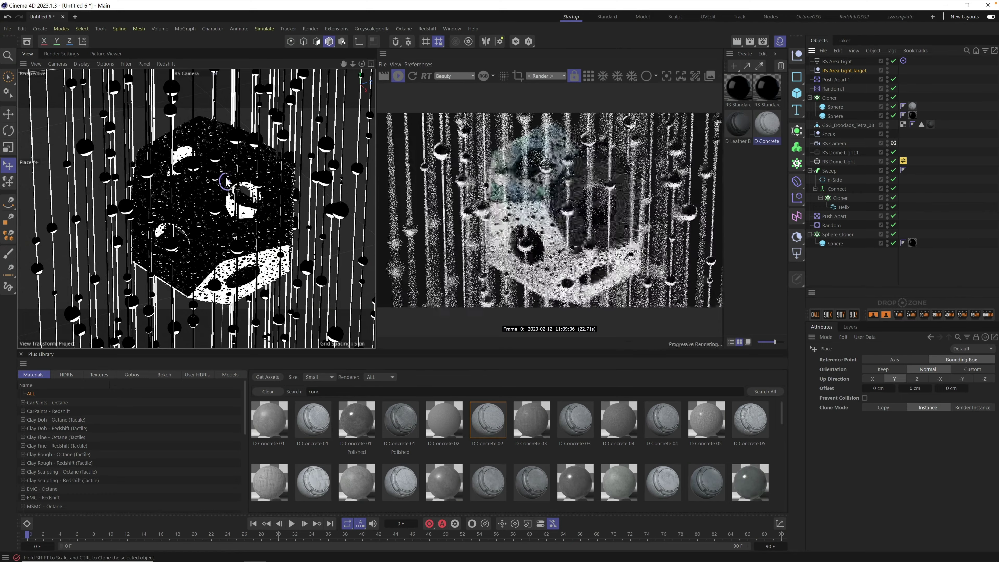
Lower the RS Area Light's exposure to about -5.9 EV.
click(837, 62)
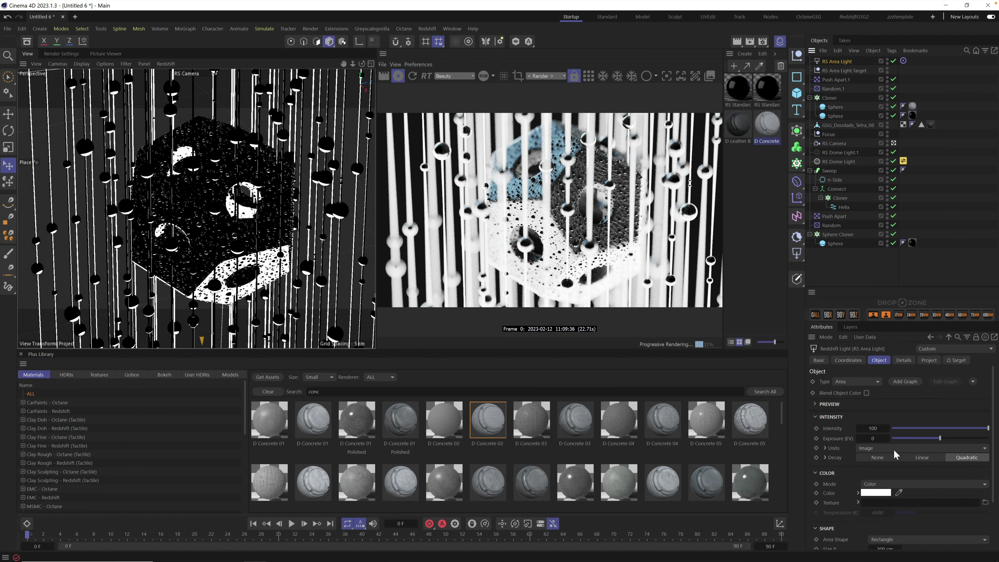
mouse_move(939, 438)
mouse_down()
mouse_move(912, 442)
mouse_move(922, 444)
mouse_up()
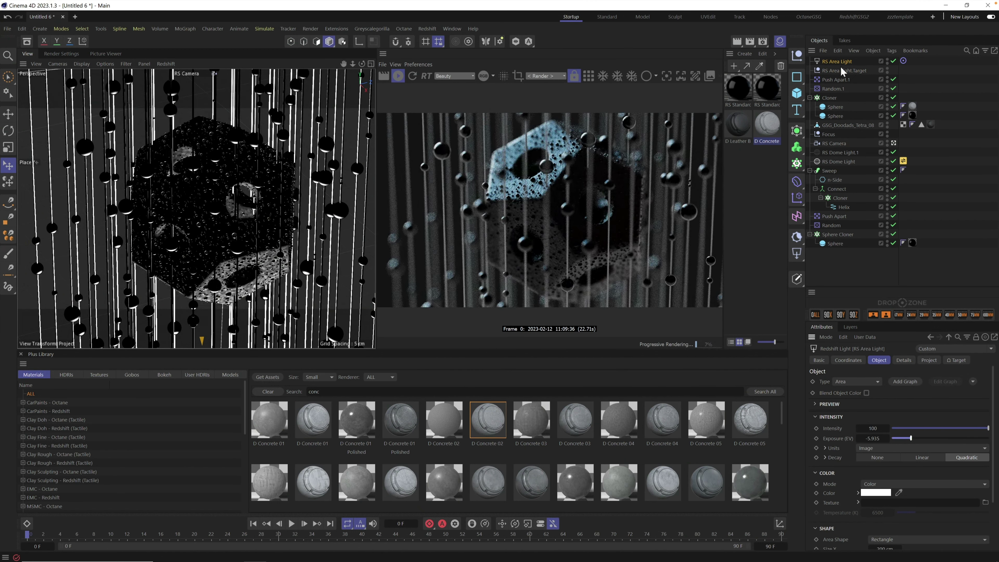
Switch the Top viewport to a perspective projection and set the Redshift RenderView to render through the RS Camera.
click(371, 63)
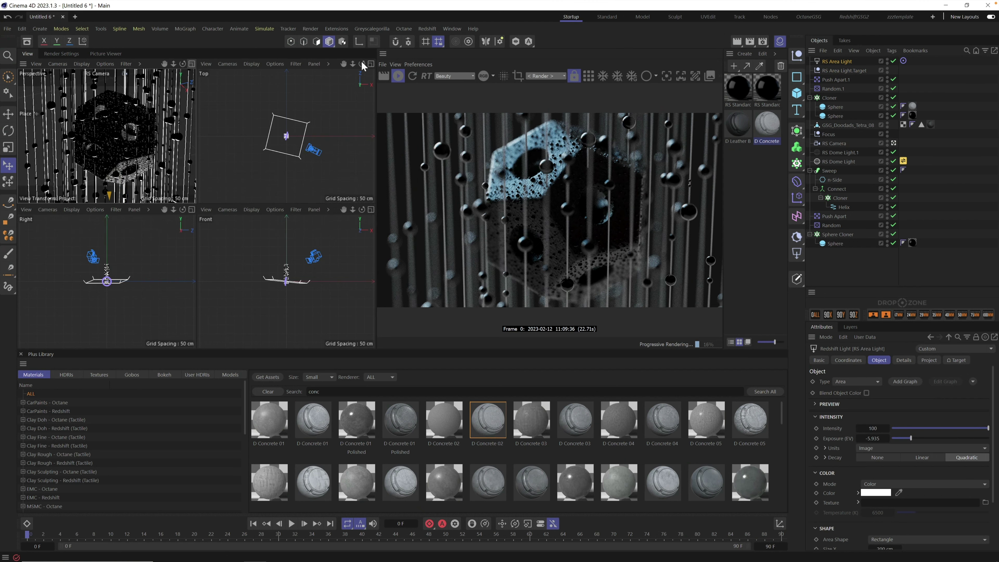
click(371, 65)
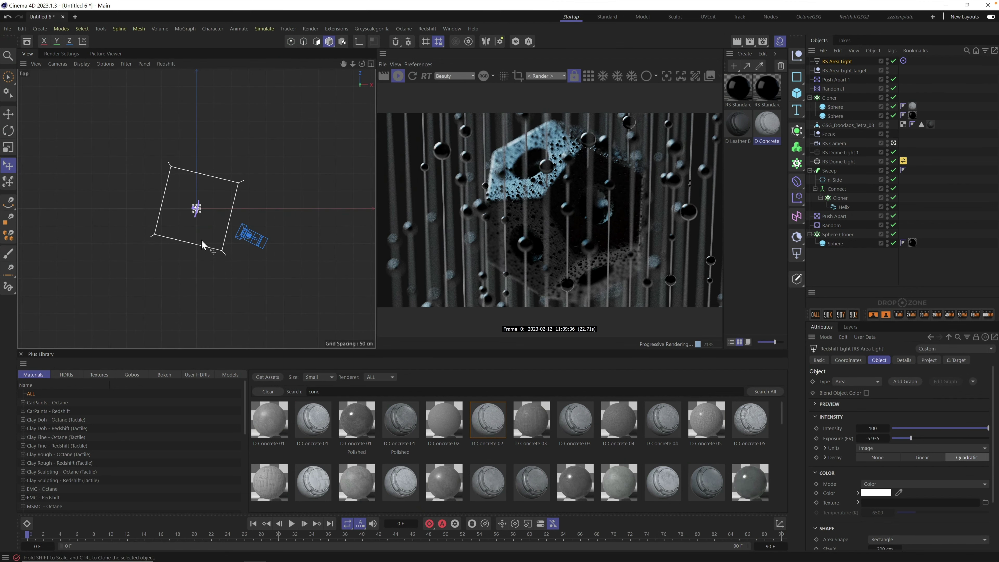
scroll(227, 210, up, 3)
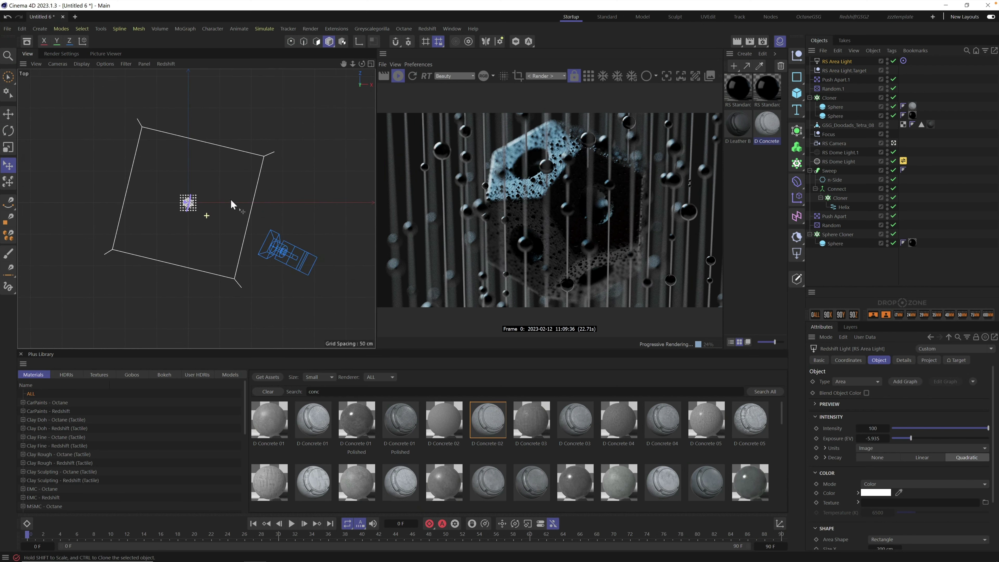
click(36, 64)
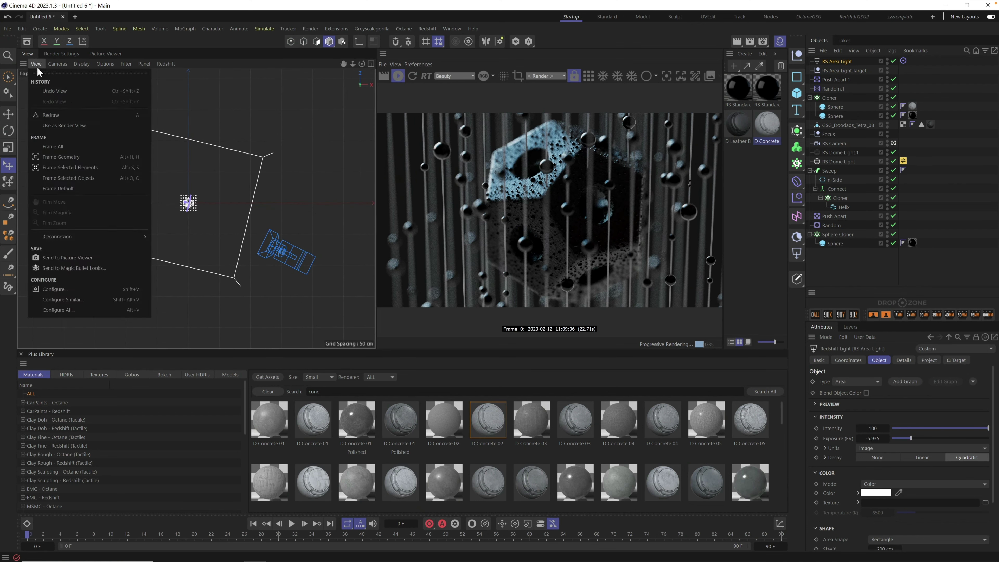
mouse_move(61, 63)
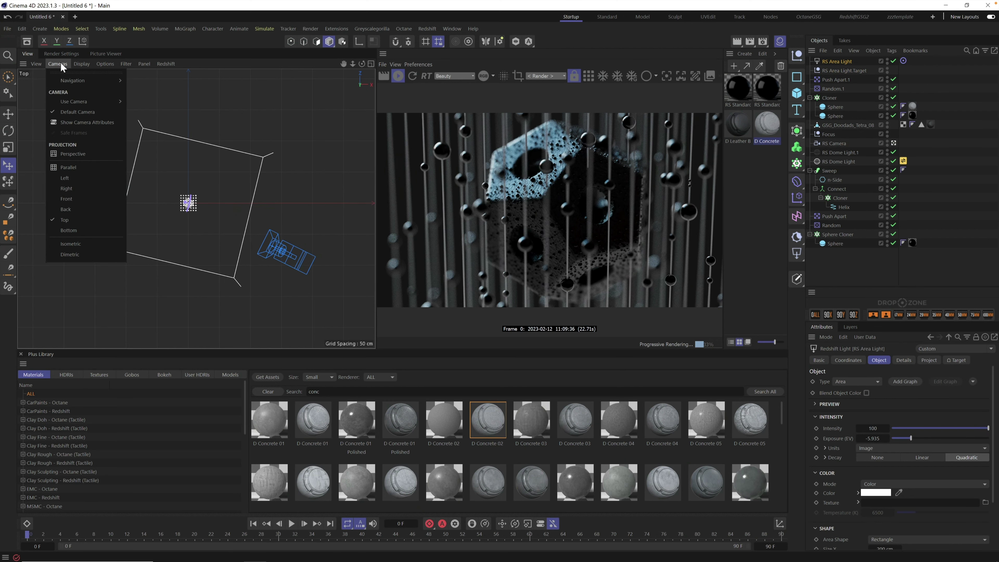
click(75, 154)
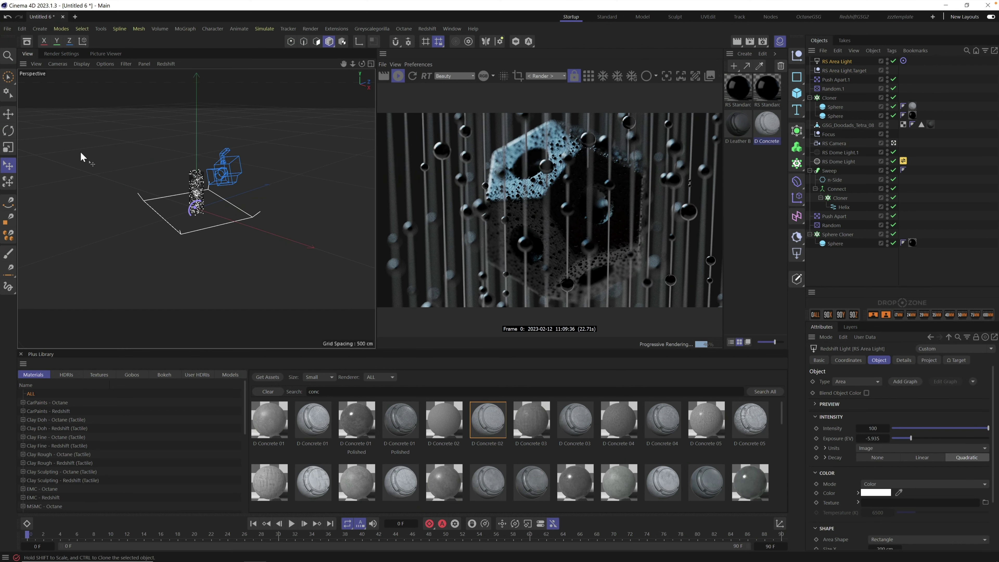
mouse_move(208, 191)
alt+mouse_down()
mouse_move(351, 187)
mouse_move(206, 194)
mouse_move(200, 205)
alt+mouse_up()
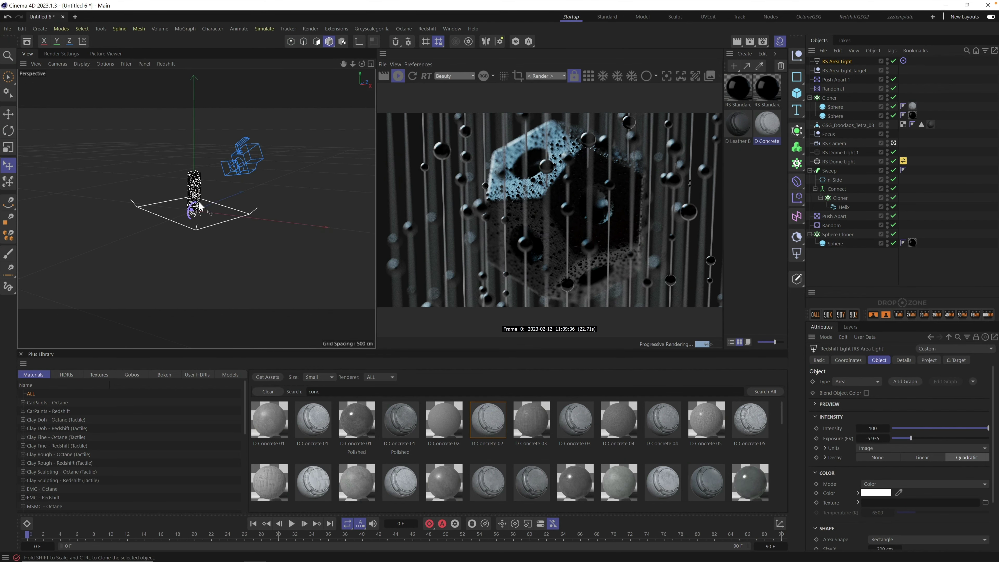
scroll(257, 183, up, 5)
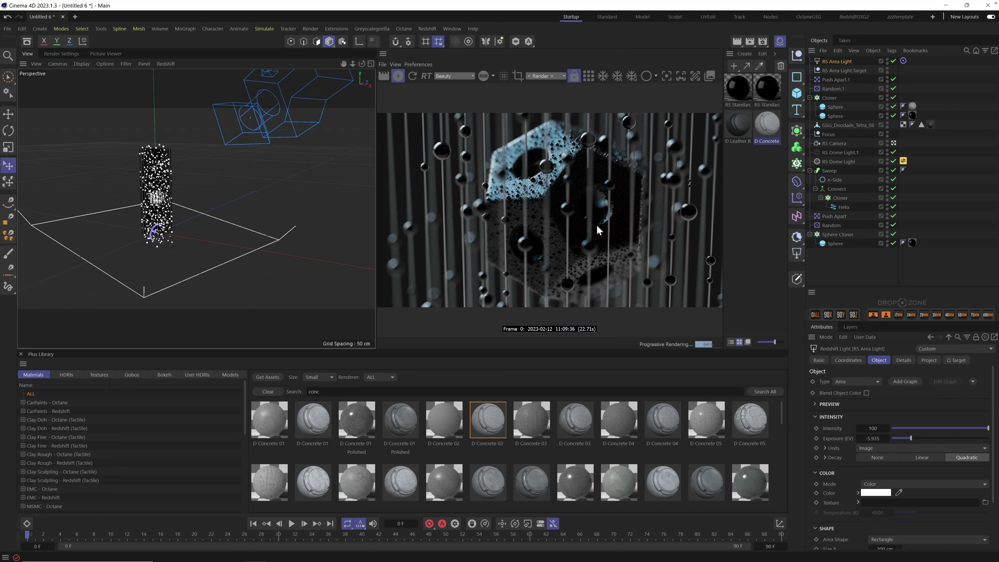
click(544, 76)
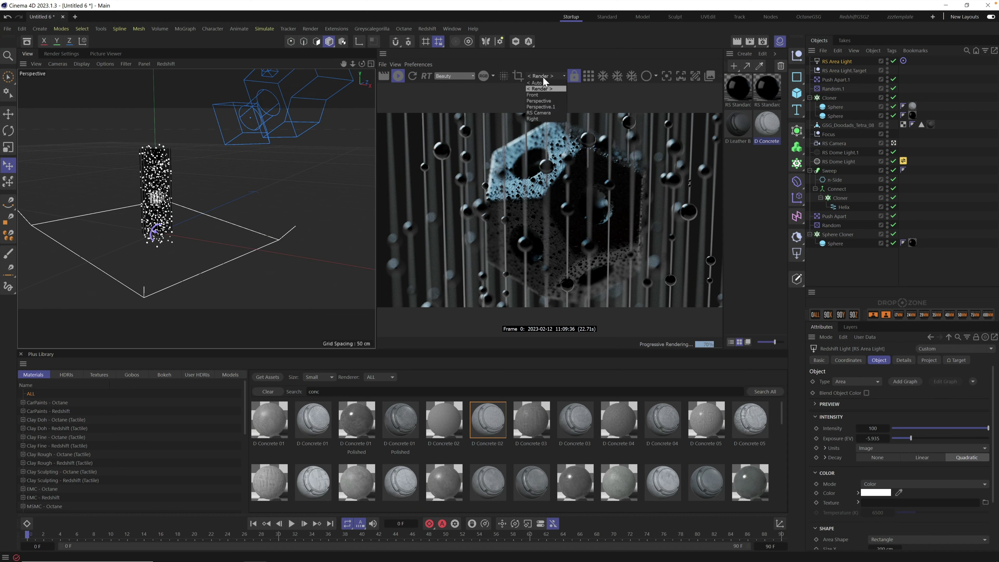
click(547, 112)
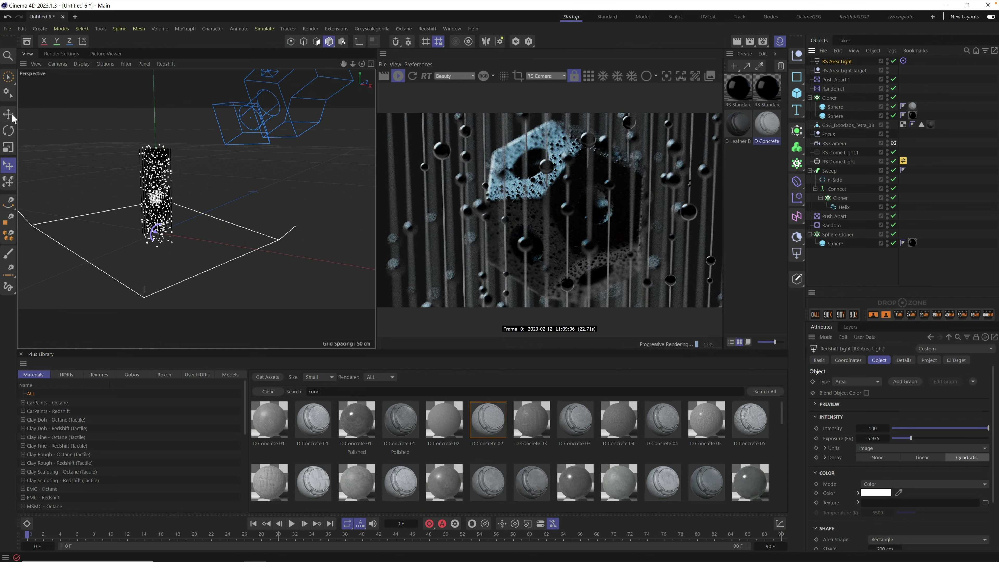
Move the RS Area Light away from the strands toward the camera and raise its exposure to about -4.9 EV.
key(e)
drag(136, 238, 192, 229)
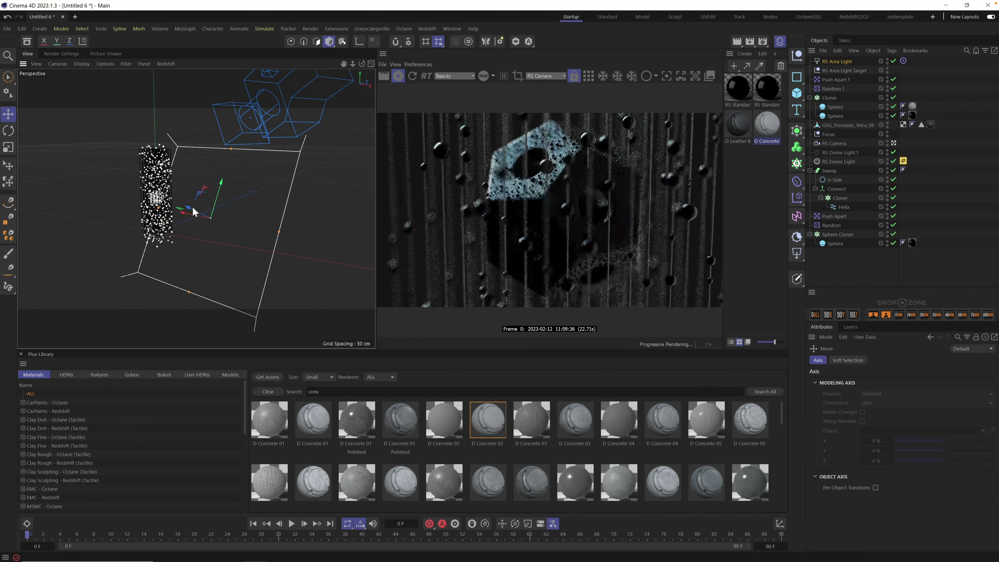
drag(195, 213, 234, 205)
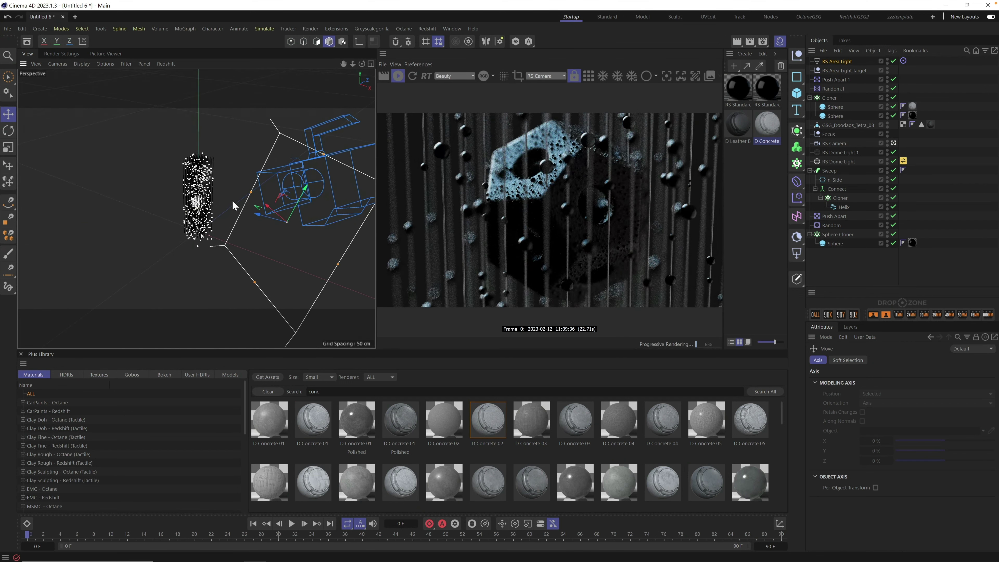
click(838, 61)
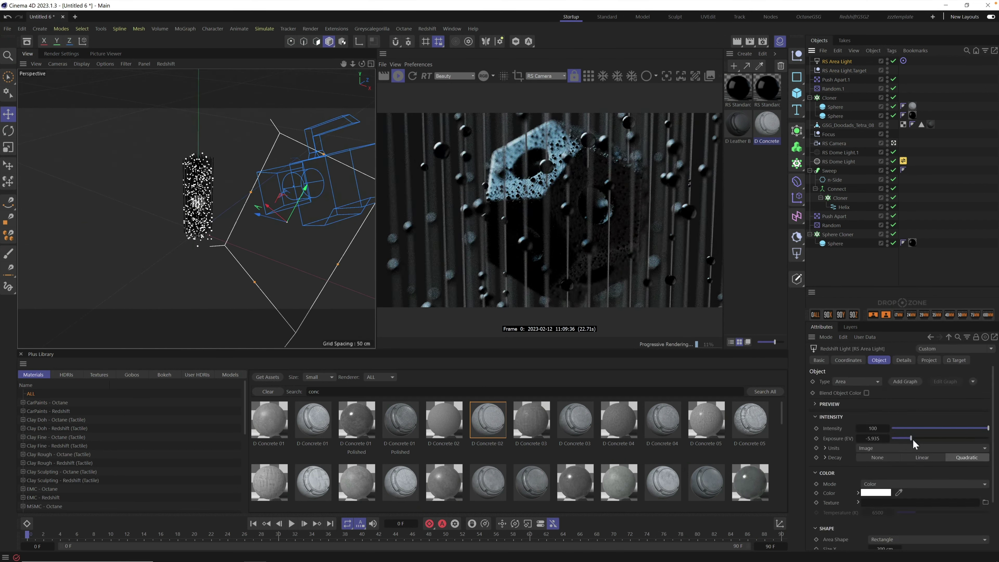
drag(914, 436, 920, 439)
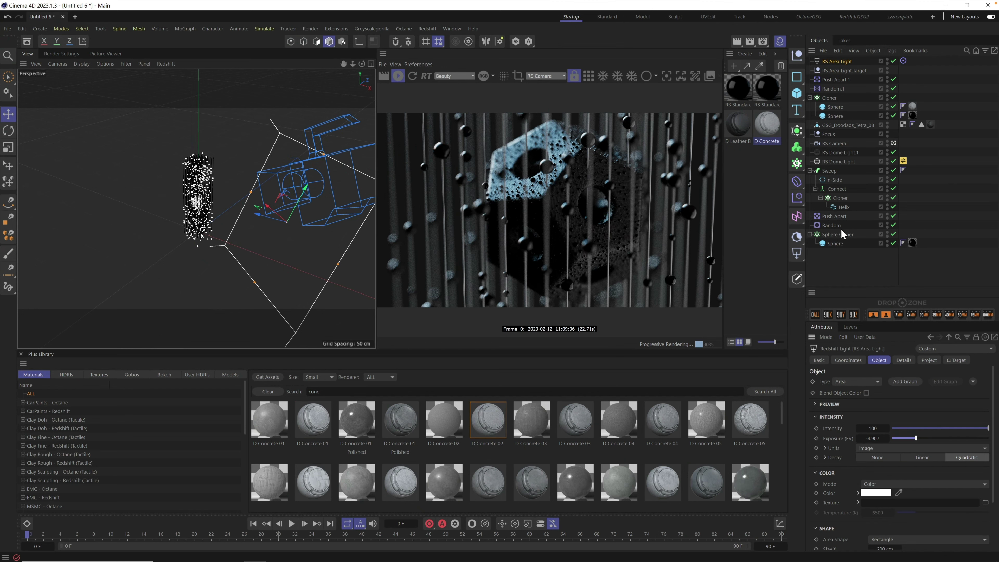
Set the RS Camera's bank rotation to -29° for a tilted shot.
click(835, 144)
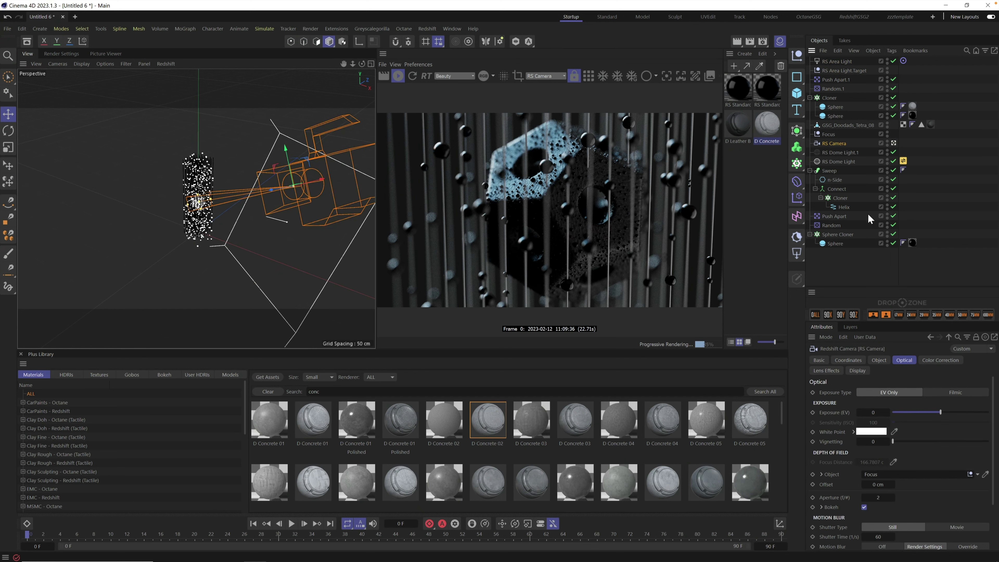
click(881, 361)
click(848, 360)
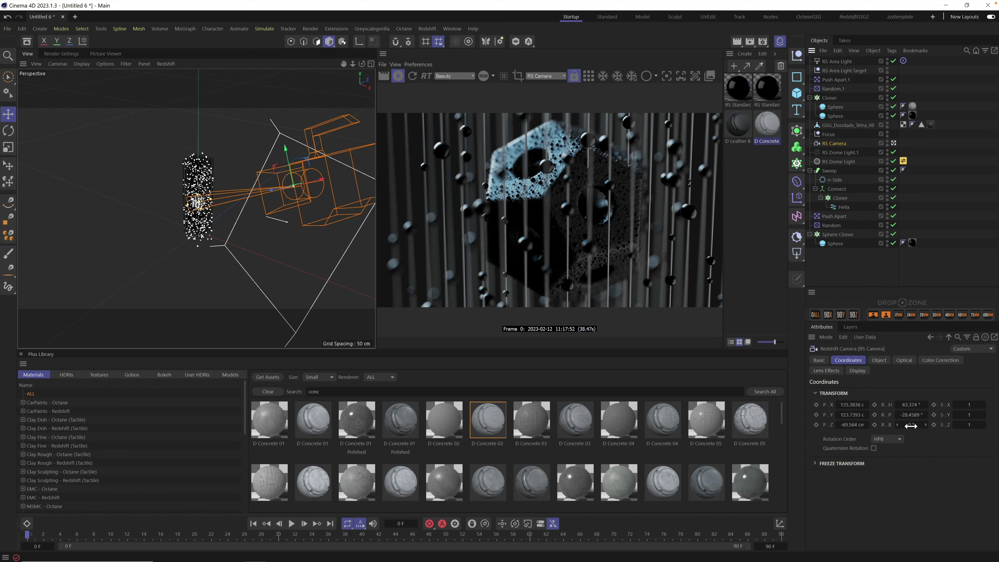
mouse_move(911, 426)
mouse_down()
mouse_move(918, 431)
mouse_move(893, 432)
mouse_up()
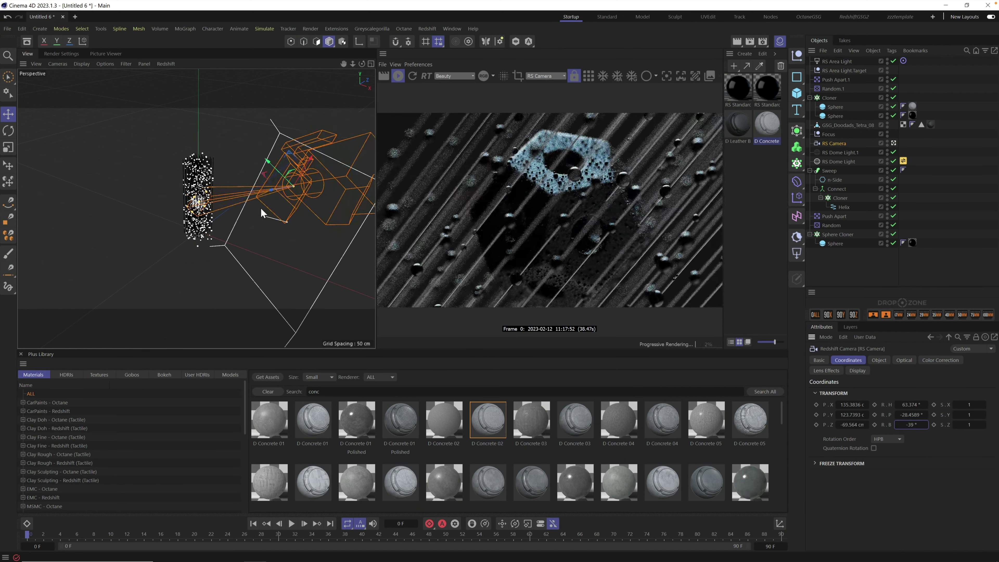
alt+drag(324, 189, 319, 167)
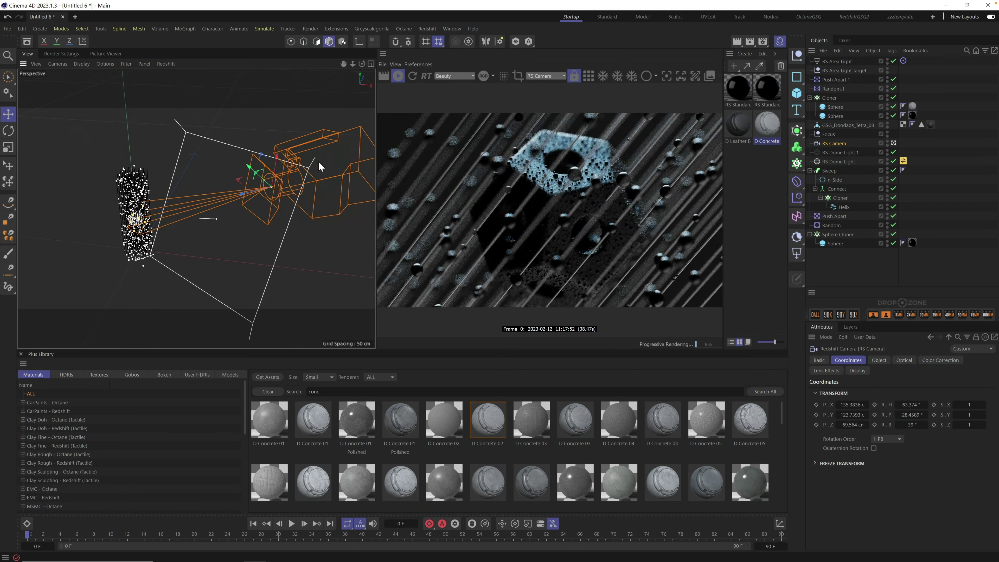
click(911, 425)
key(Return)
mouse_move(901, 425)
mouse_down()
mouse_move(942, 425)
mouse_move(912, 425)
mouse_up()
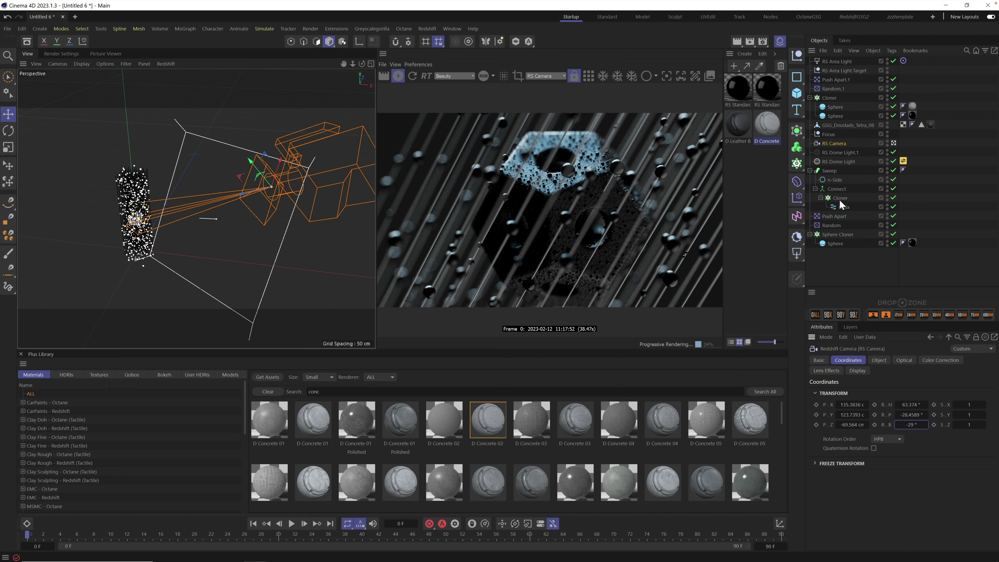
Set the radius of the Sweep's n-Side profile to 0.04 cm to thin the strands.
click(837, 183)
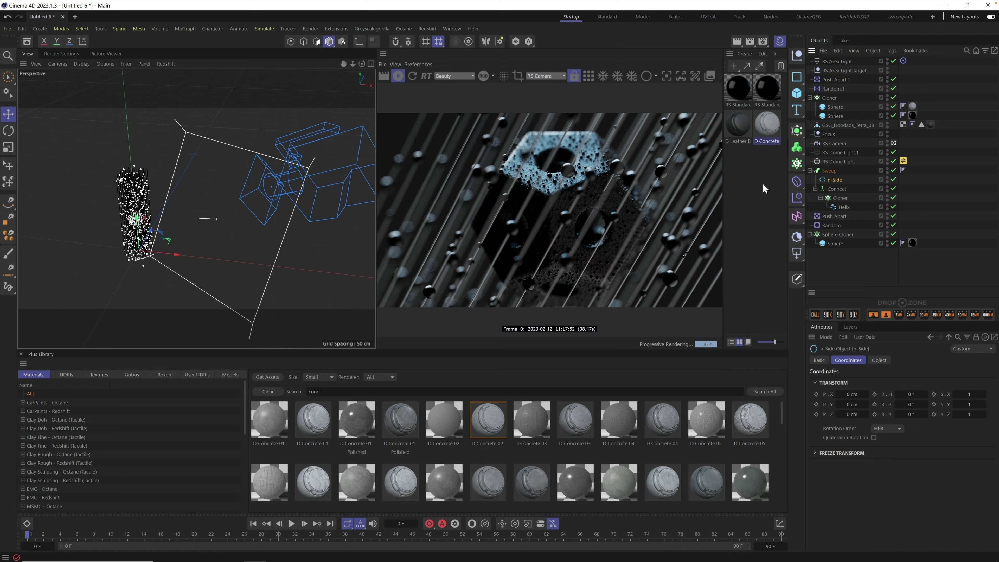
click(880, 361)
click(888, 382)
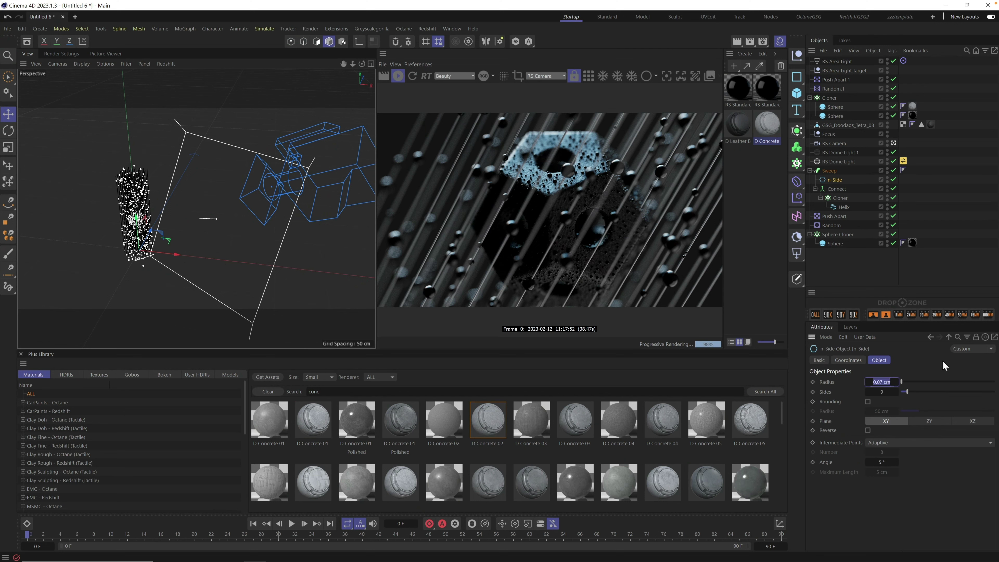
key(BackSpace)
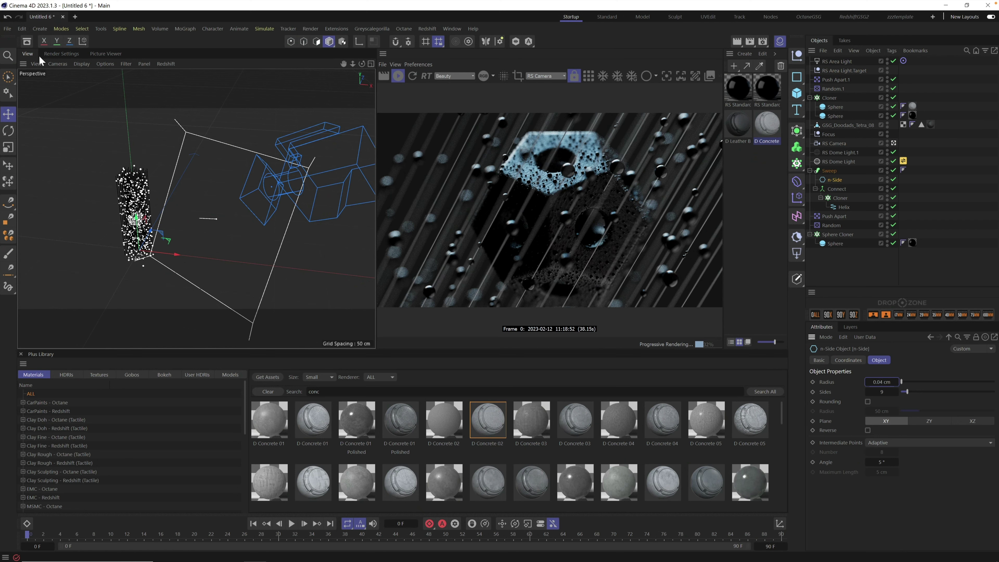
Maximize the RS Camera viewport and reframe the shot as a low close-up of the Tetra's upper face.
click(371, 64)
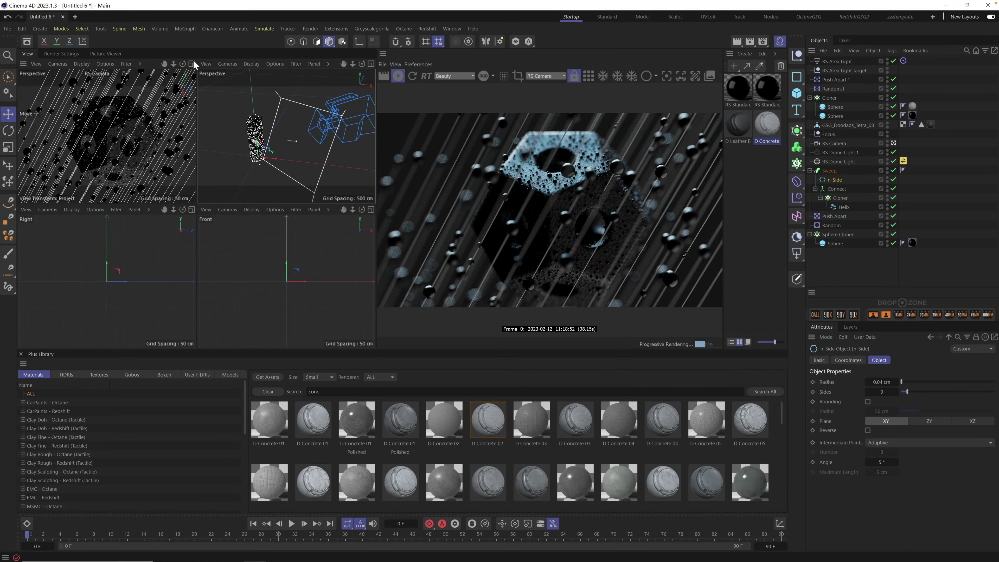
click(192, 64)
mouse_move(216, 241)
alt+mouse_down()
mouse_move(207, 234)
mouse_move(223, 235)
alt+mouse_up()
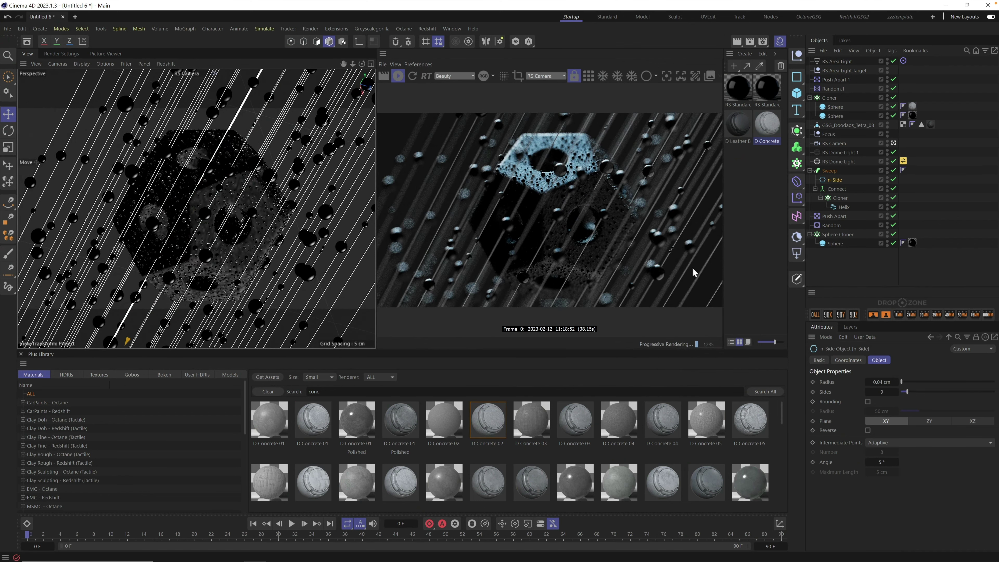
alt+right_drag(254, 218, 285, 306)
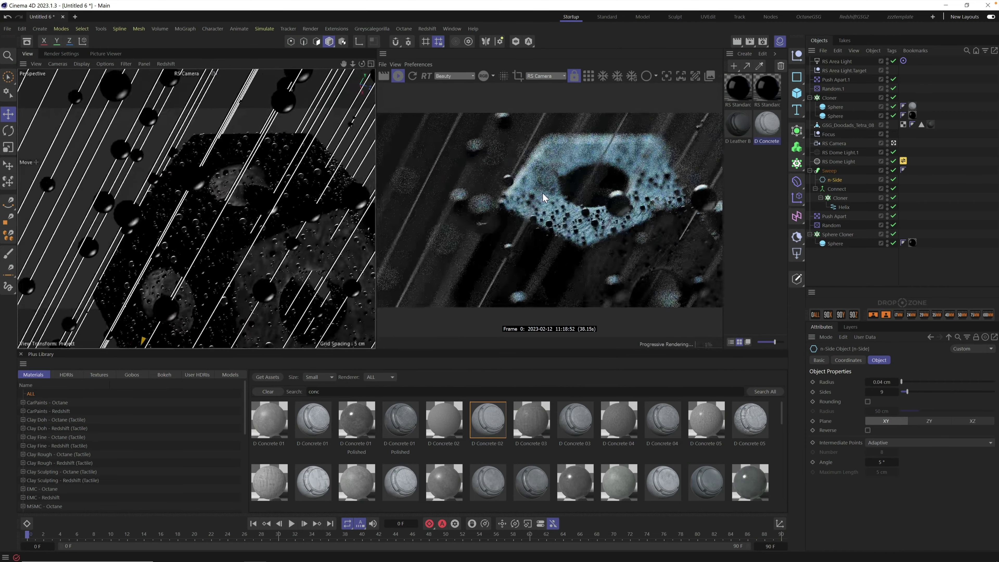
scroll(244, 249, down, 5)
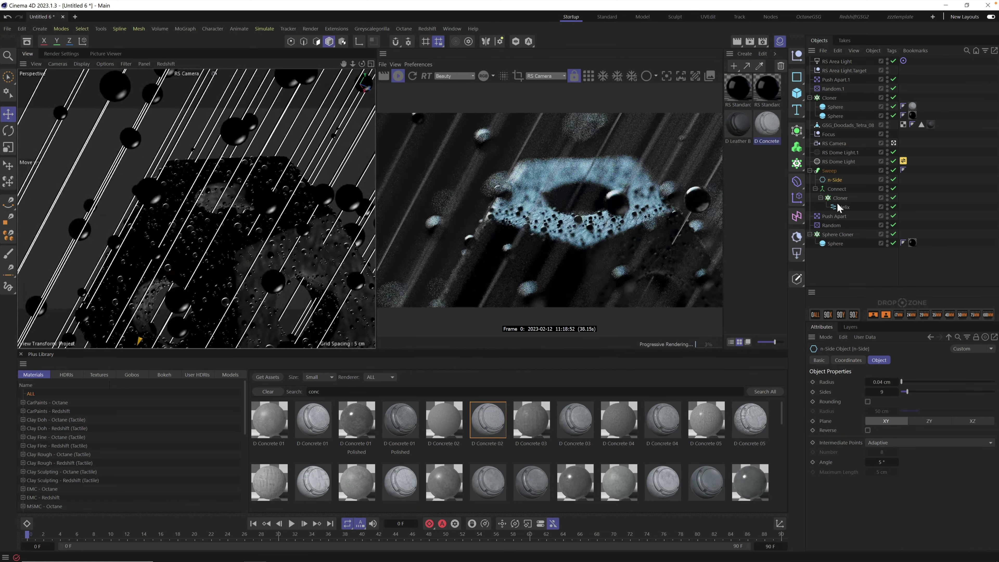
Set the RS Camera's bank rotation to -10° and pull the camera back from the Tetra.
click(835, 144)
click(851, 360)
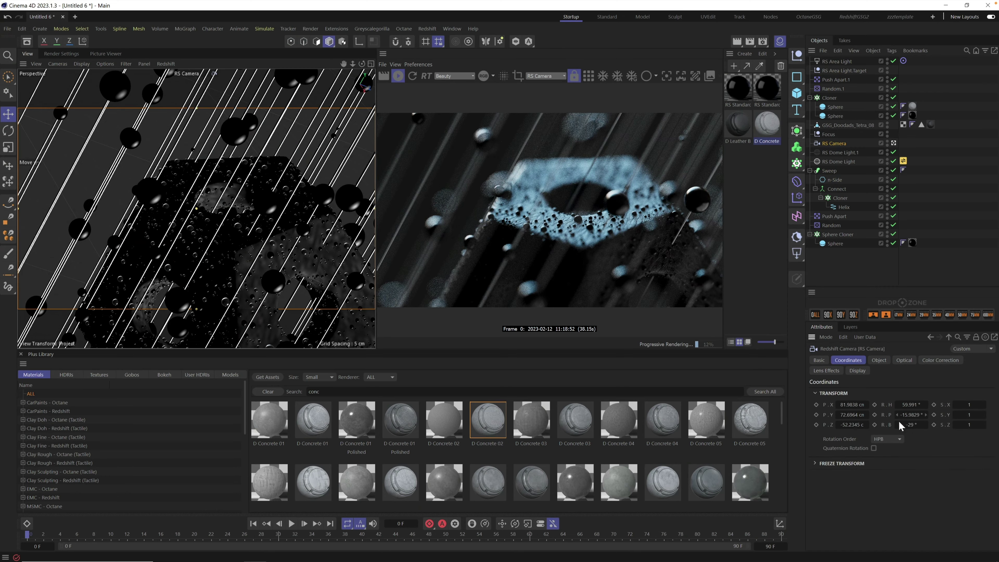
drag(904, 424, 913, 424)
key(ctrl+z)
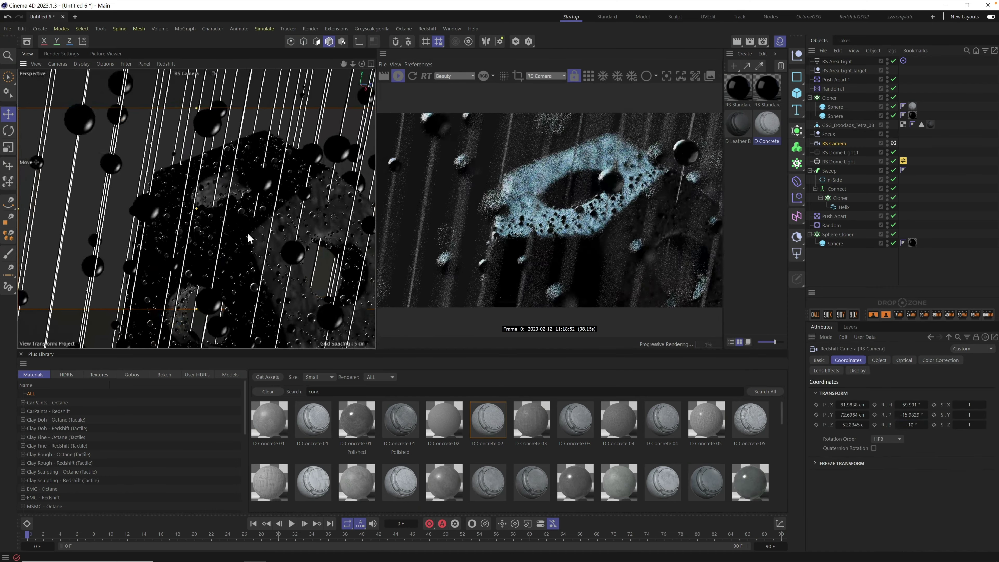
scroll(255, 236, up, 3)
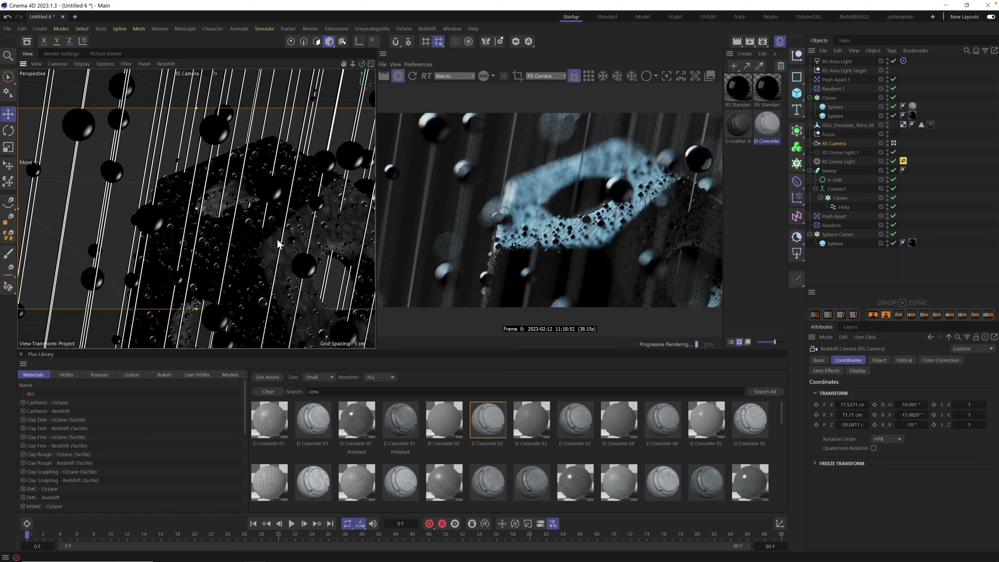
scroll(257, 257, up, 3)
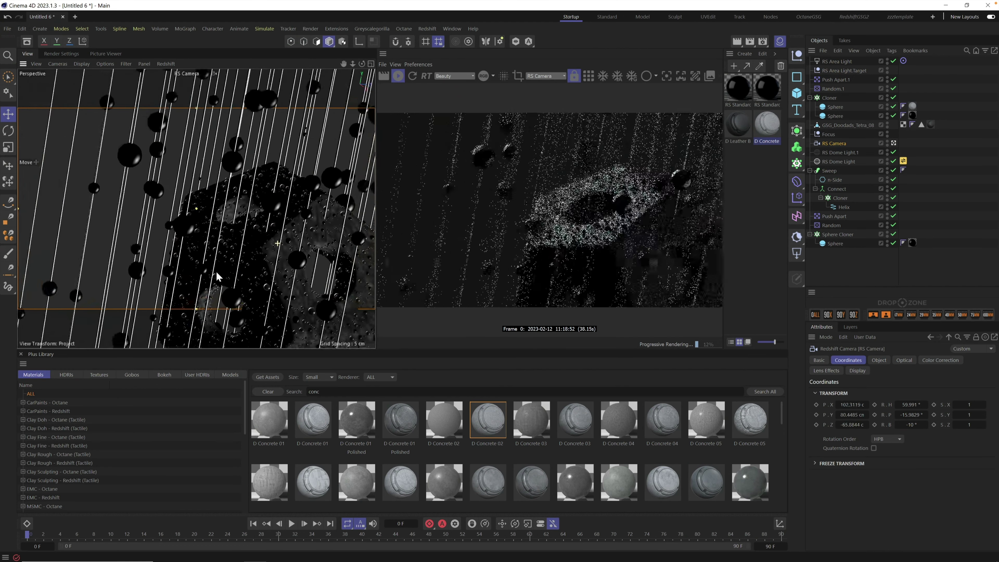
Set the render output height to 1280 pixels for a square format and return to the viewport.
click(60, 53)
click(199, 109)
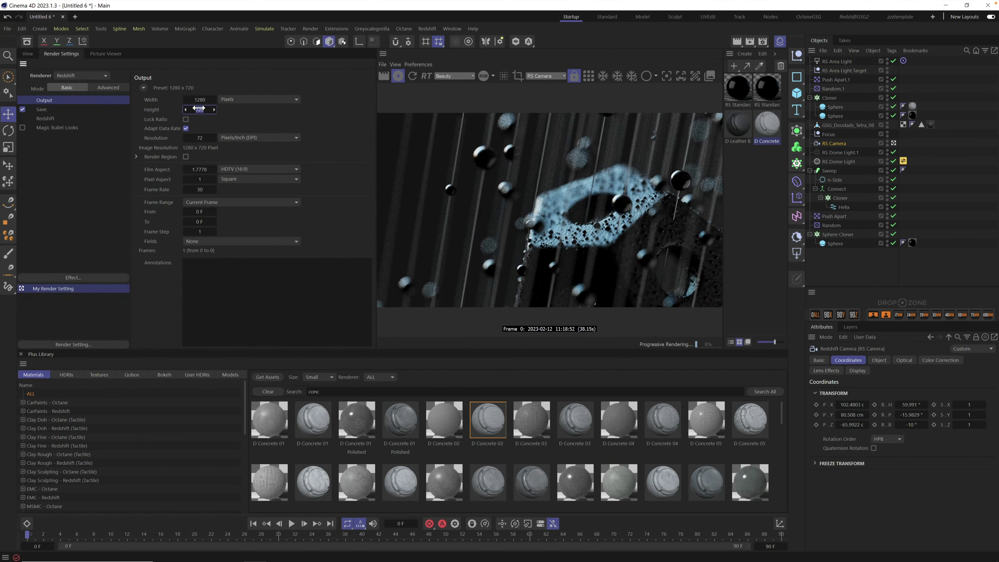
text(1280)
key(Return)
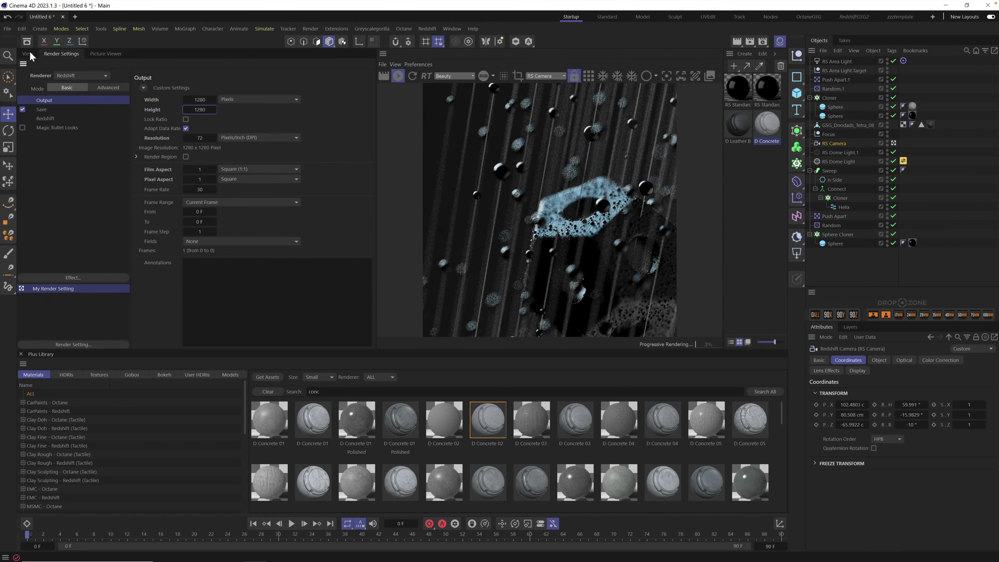
click(28, 54)
Center the Tetra in the square frame, set the RS Camera's bank to -44° and orbit to a higher viewpoint.
mouse_move(241, 239)
alt+middle_down()
mouse_move(216, 225)
mouse_move(258, 227)
mouse_move(257, 238)
alt+middle_up()
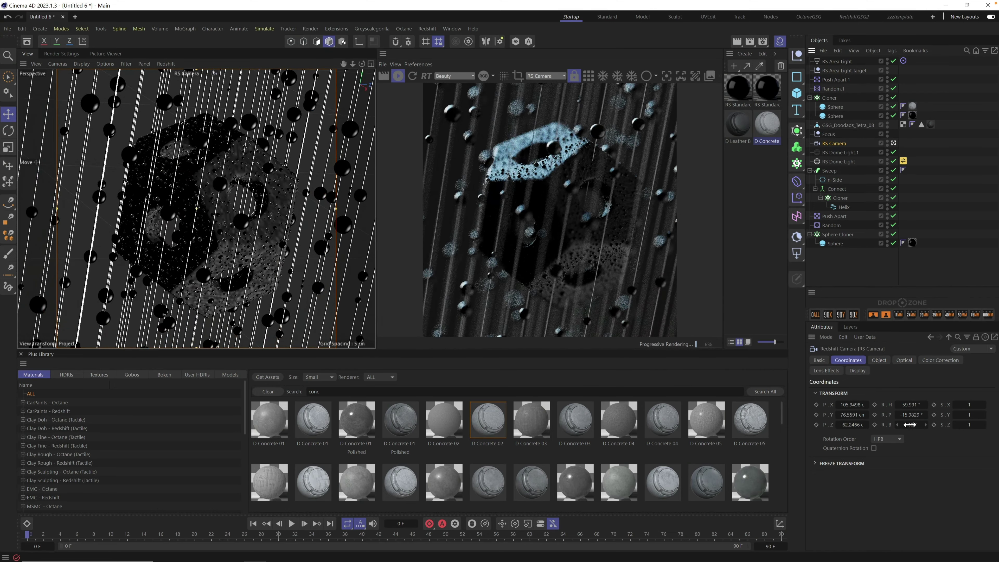
drag(898, 426, 896, 430)
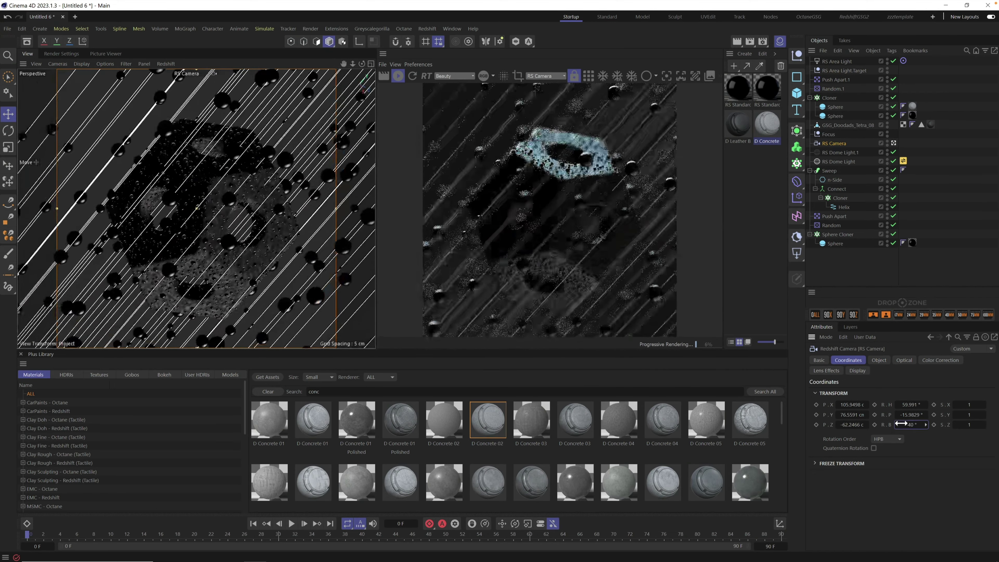
mouse_move(239, 201)
alt+mouse_down()
mouse_move(217, 247)
mouse_move(232, 213)
alt+mouse_up()
alt+middle_drag(235, 220, 259, 218)
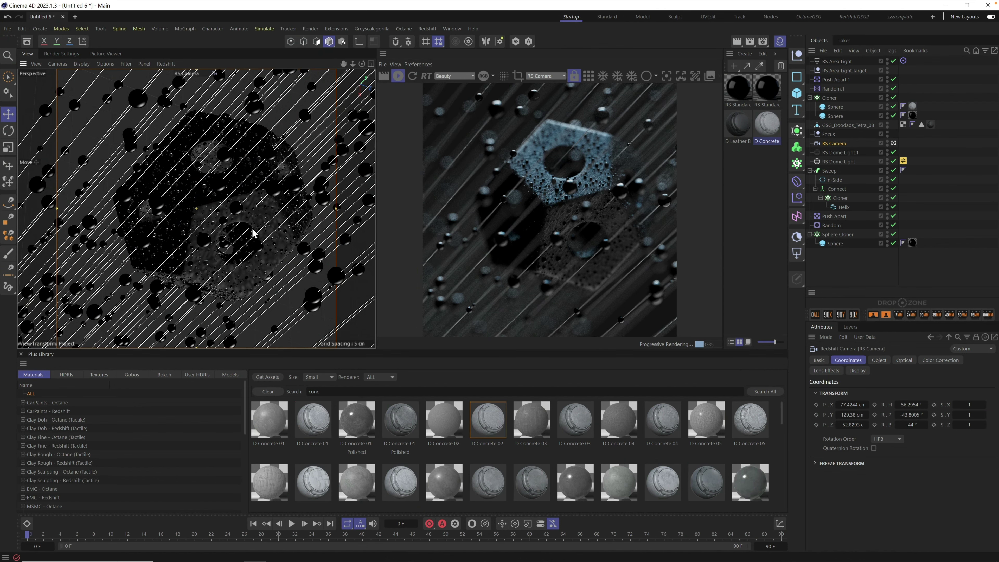
Bring the RS Camera slightly closer and rotate the Tetra a little to turn its upper face, undoing unwanted rotations.
scroll(258, 232, up, 4)
scroll(263, 231, down, 1)
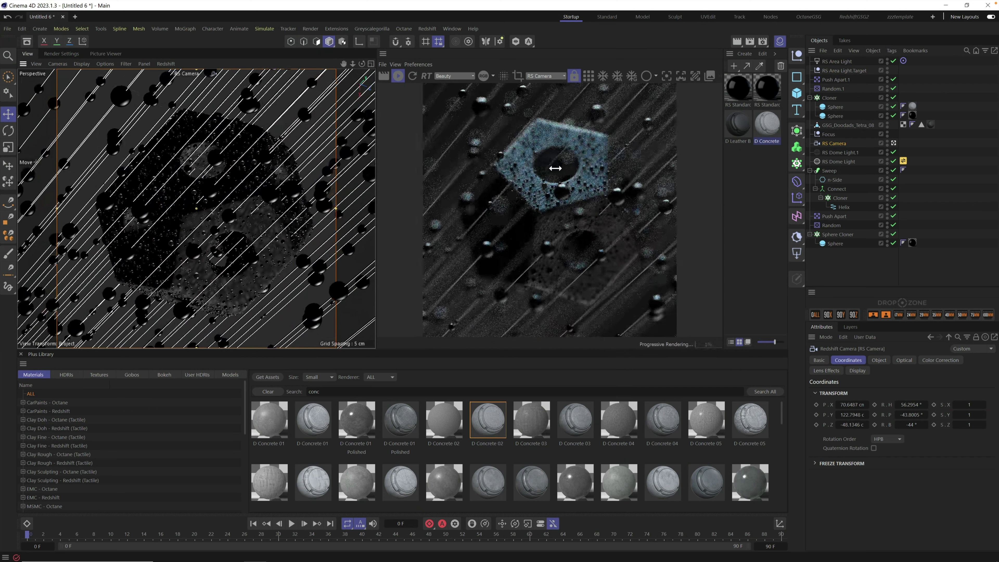
click(845, 125)
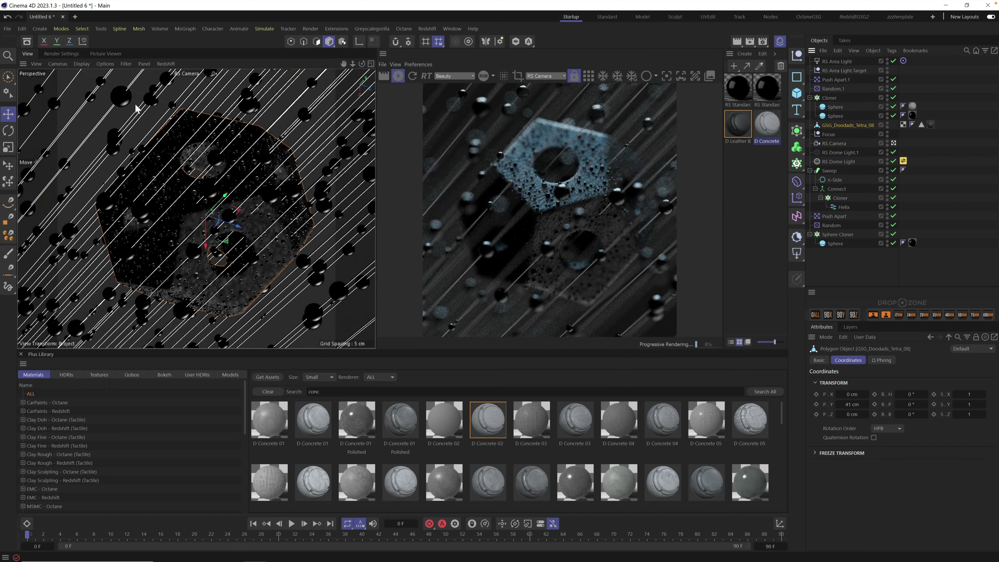
click(9, 130)
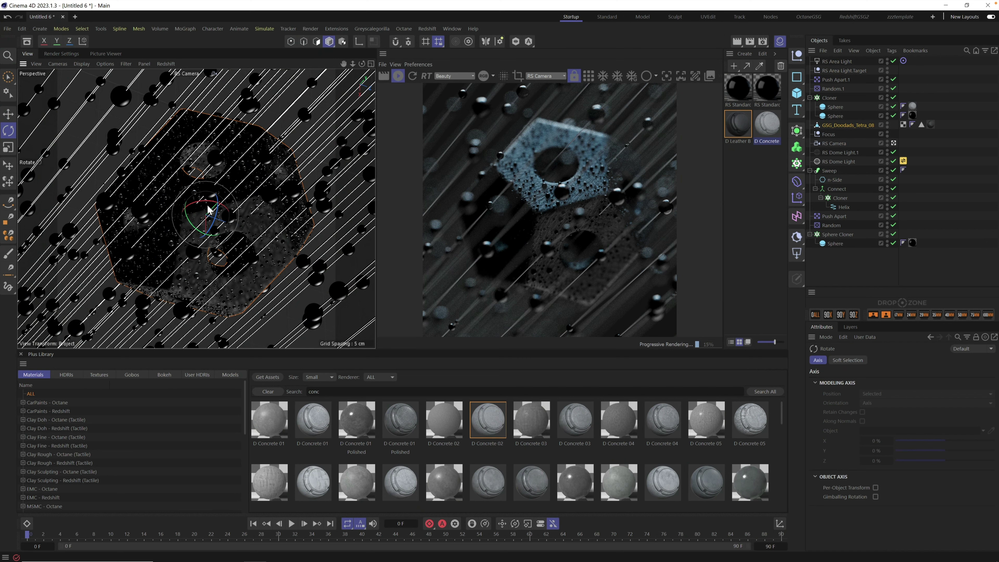
drag(208, 203, 214, 211)
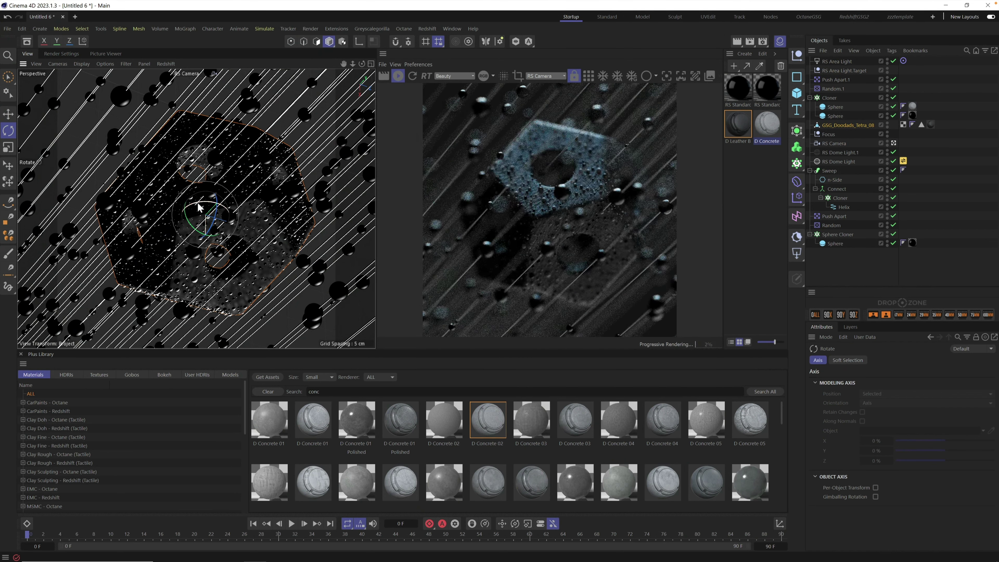
drag(198, 207, 198, 204)
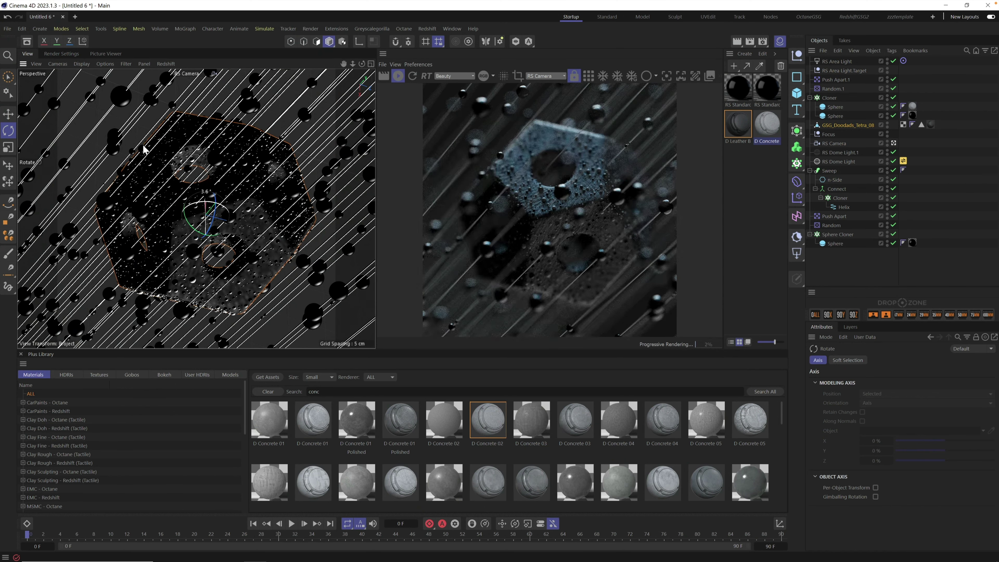
key(ctrl+z)
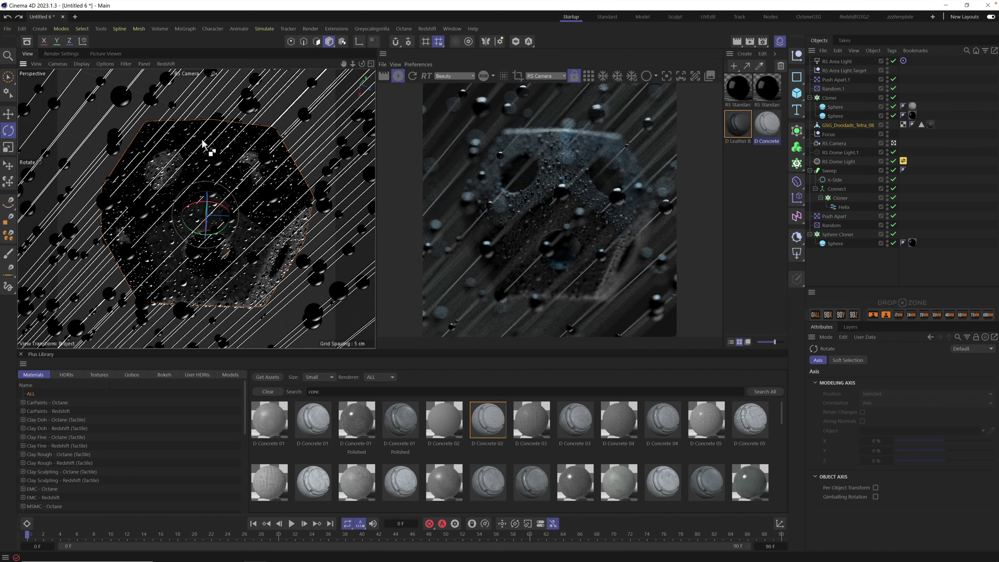
key(ctrl+z)
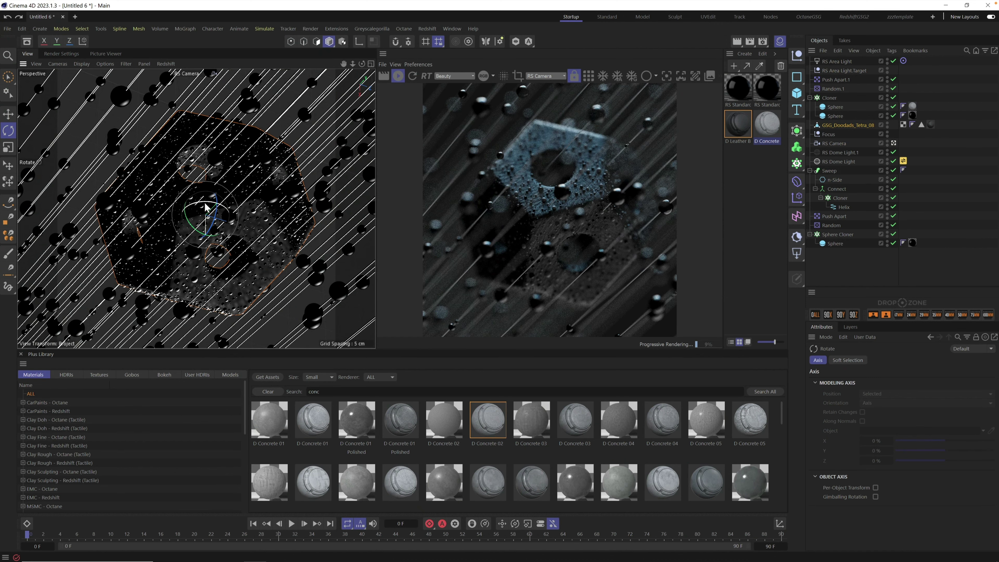
drag(205, 209, 240, 197)
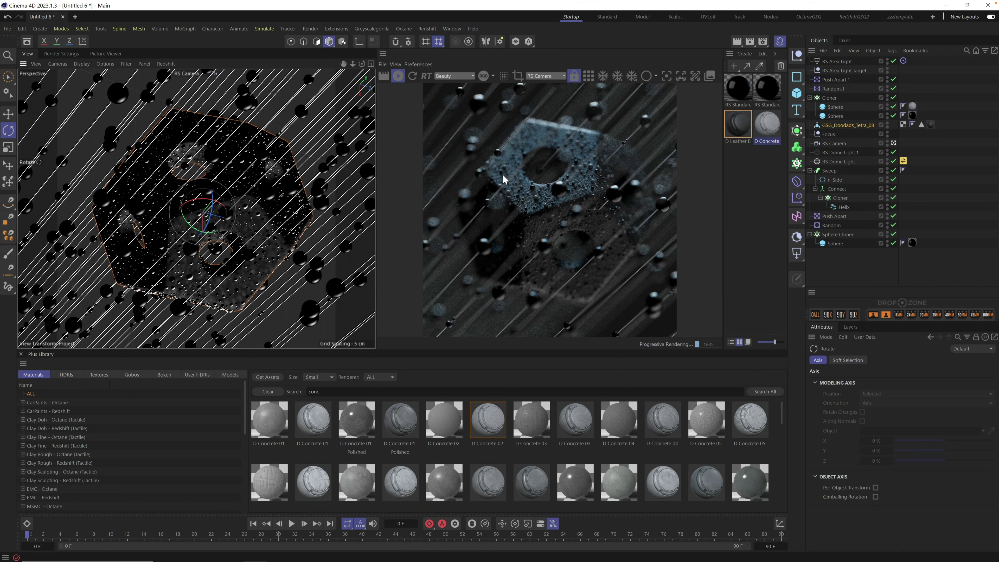
Raise the RS Dome Light's exposure to 0.343.
click(845, 162)
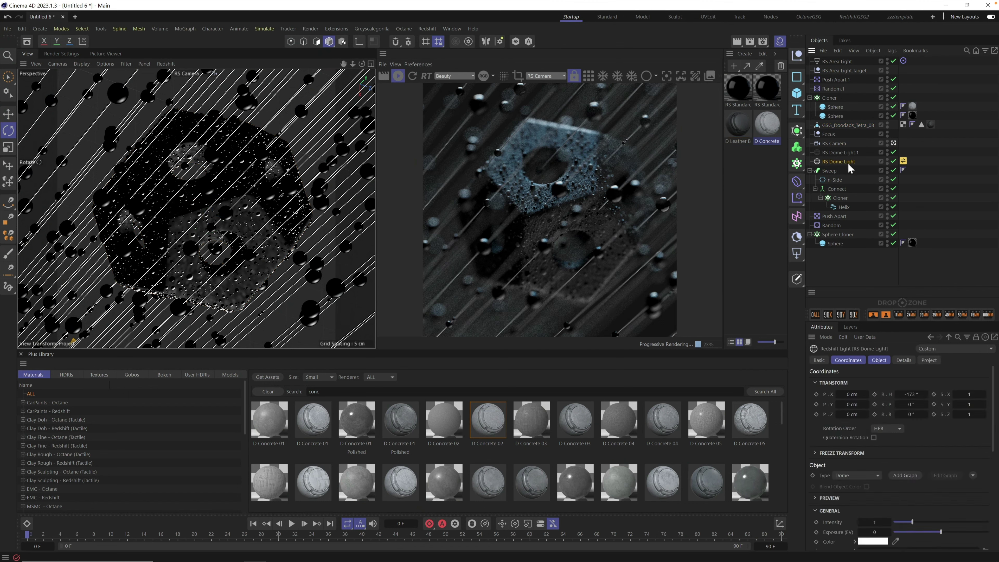
click(879, 360)
drag(940, 441, 944, 438)
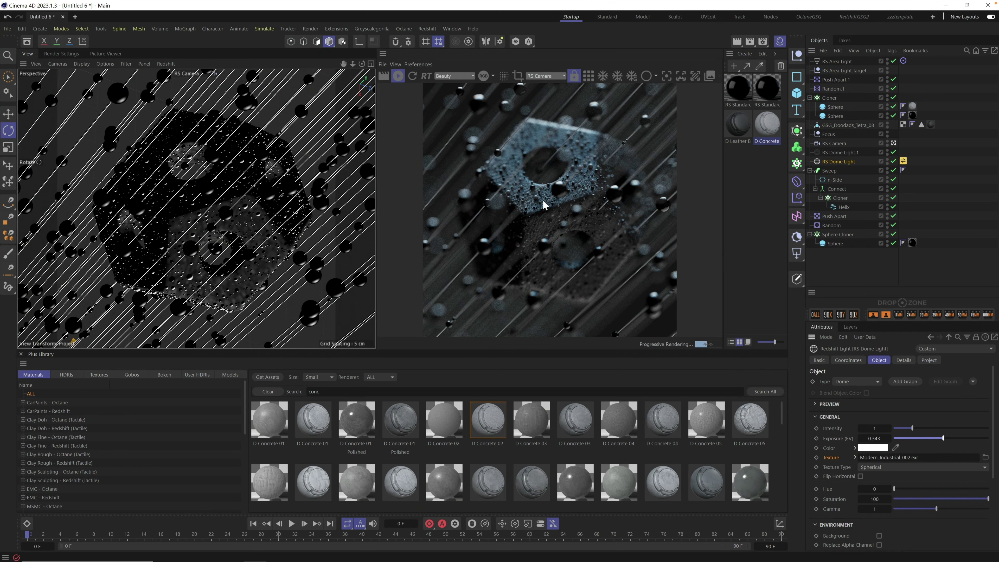
Switch the RS Camera's bokeh off and back on to compare the render without and with depth of field.
click(835, 144)
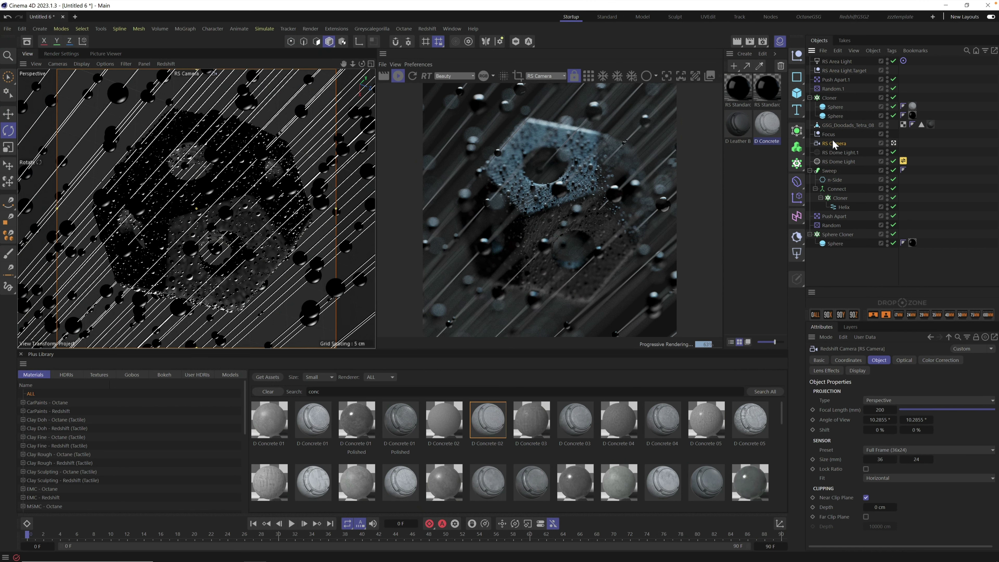
click(905, 361)
scroll(993, 431, down, 3)
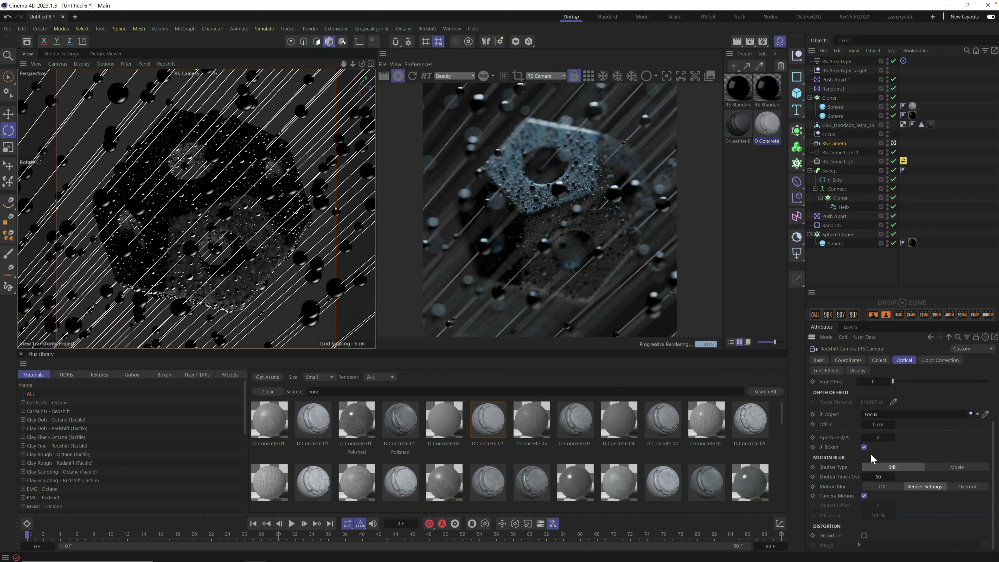
click(865, 447)
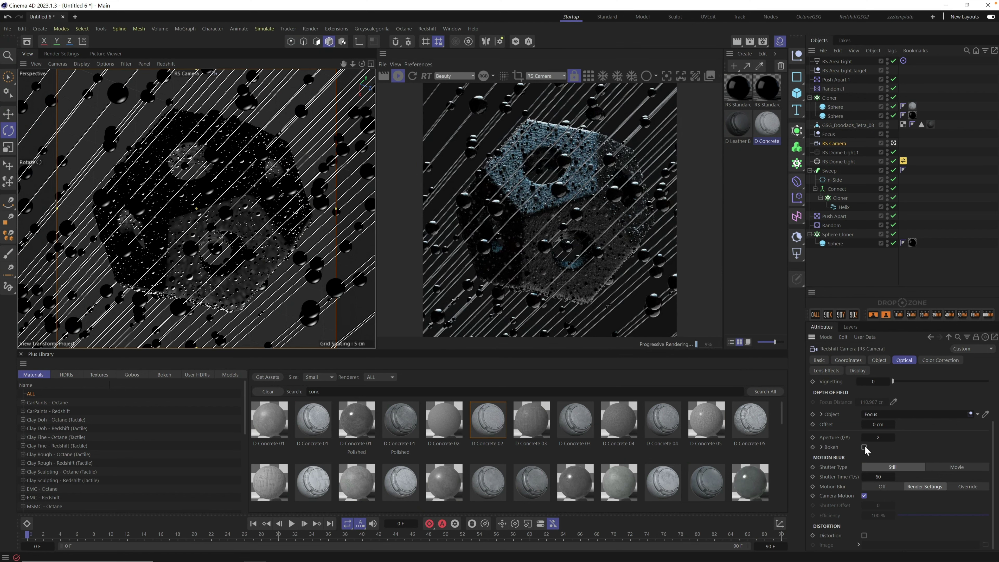
click(864, 447)
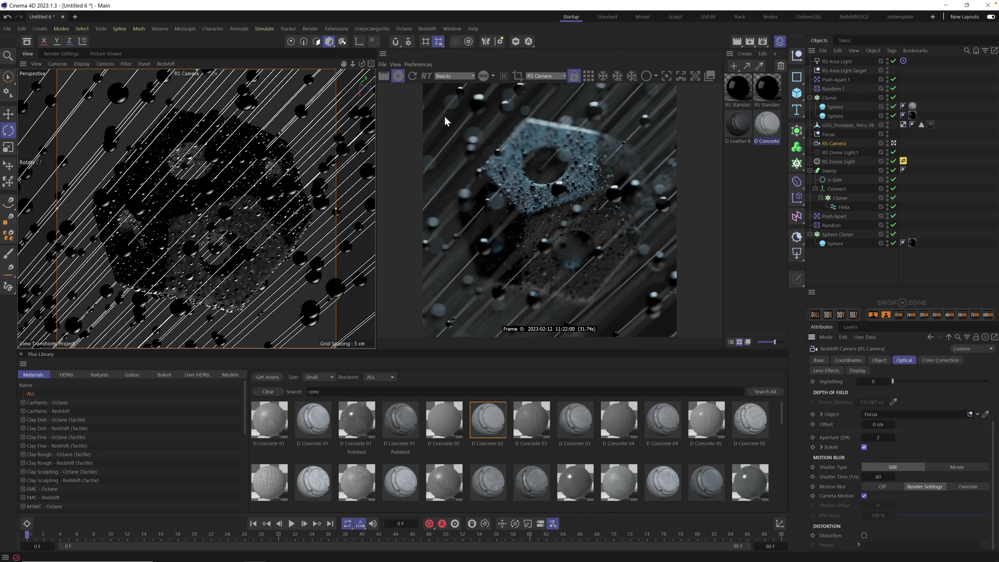
Try bokeh aspect values of 0.51, 0.7 and 1.75 on the RS Camera and return the aspect to 1.
click(822, 447)
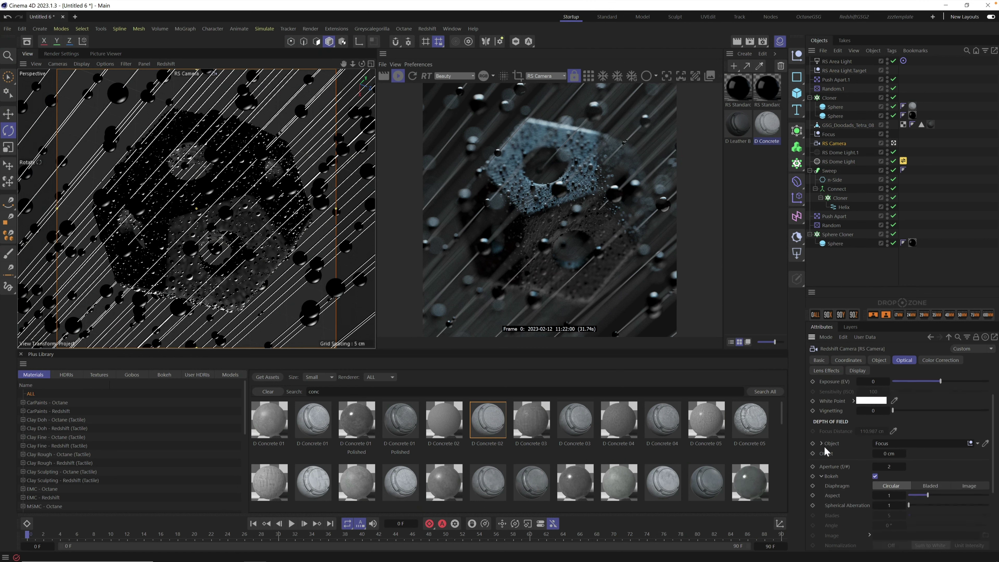
scroll(995, 418, down, 2)
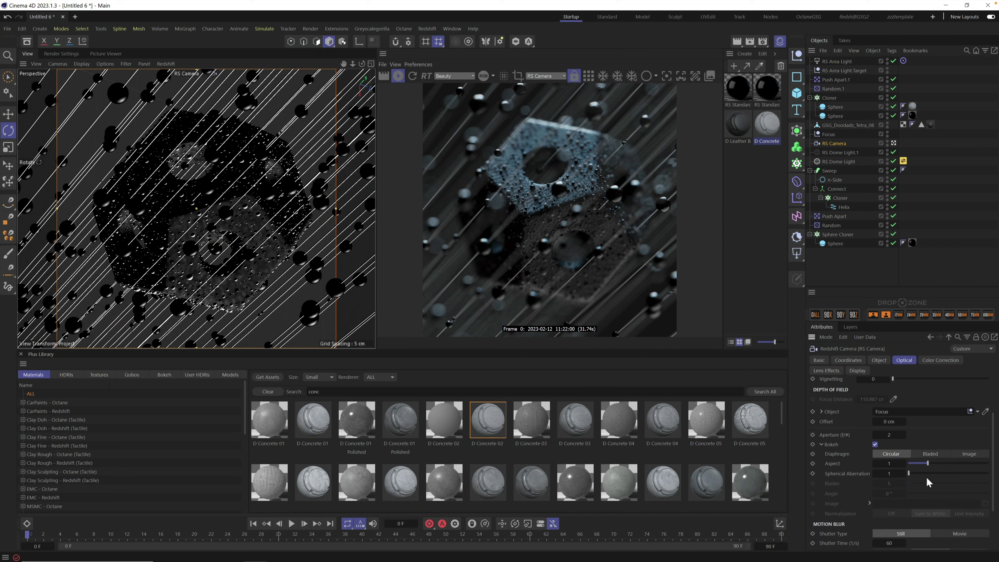
click(918, 464)
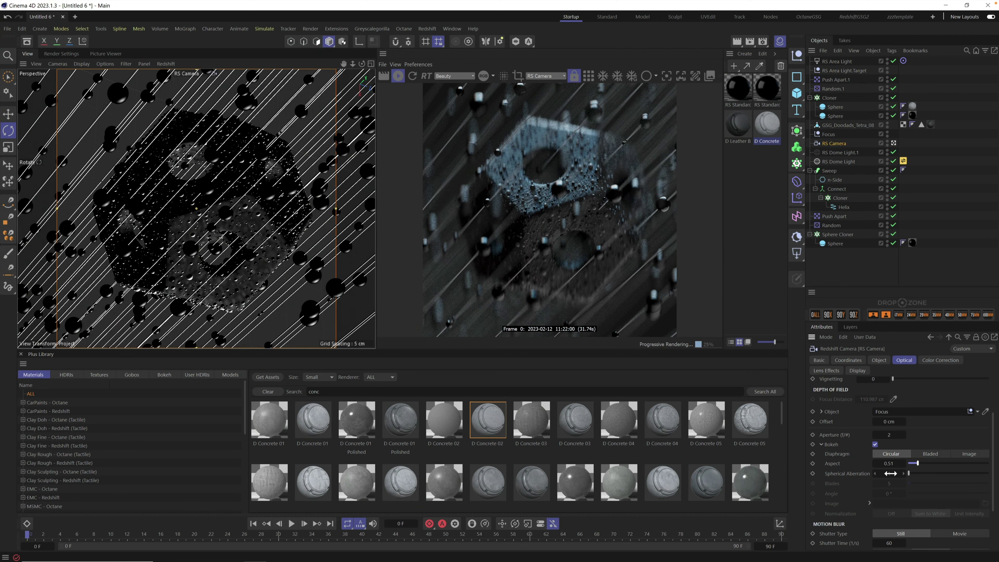
click(889, 463)
text(0.7)
key(Return)
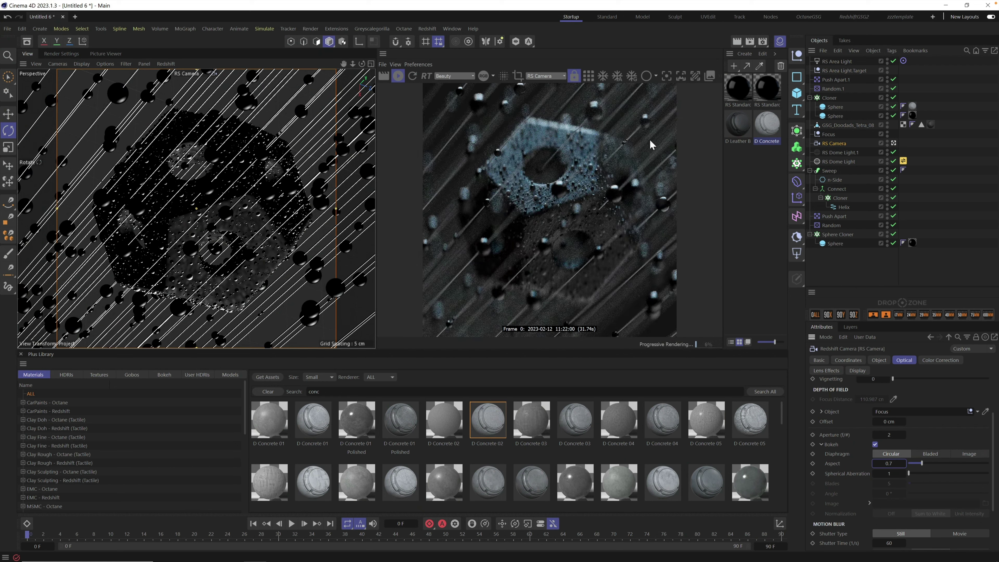
click(939, 464)
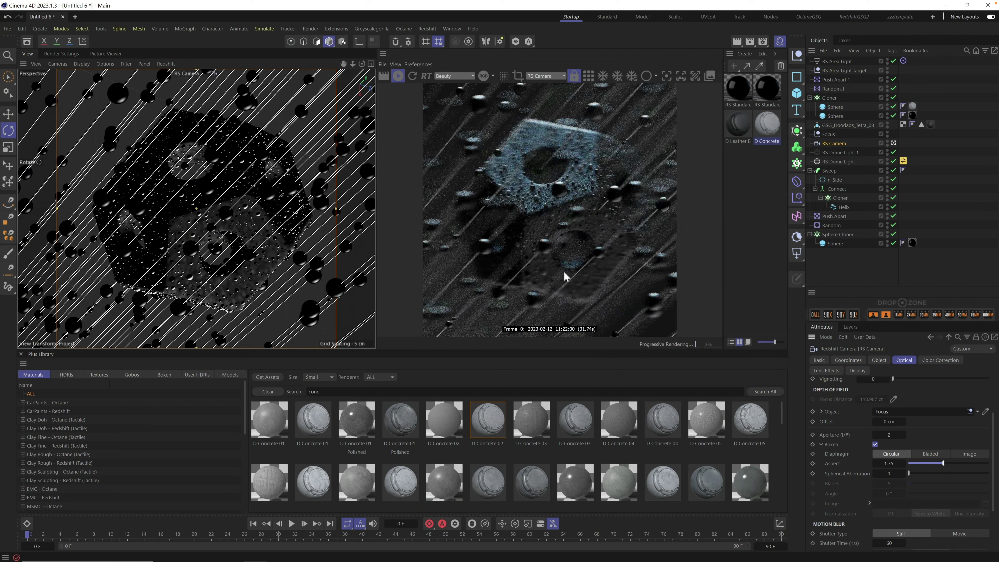
click(890, 464)
key(Return)
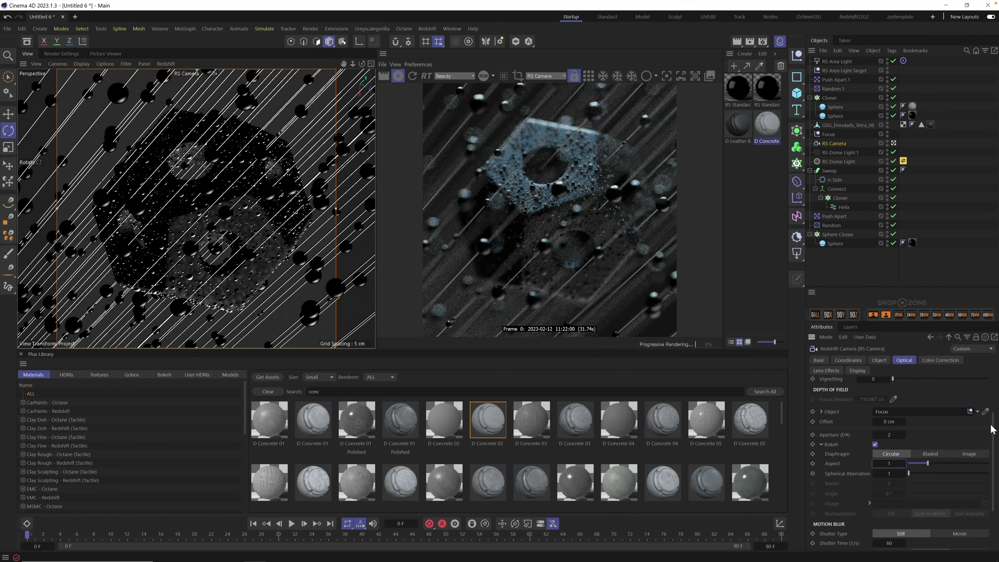
Set the RS Camera's bokeh diaphragm to Image and show the Plus Library's Bokeh assets with the search cleared.
scroll(996, 442, down, 2)
scroll(996, 442, down, 2)
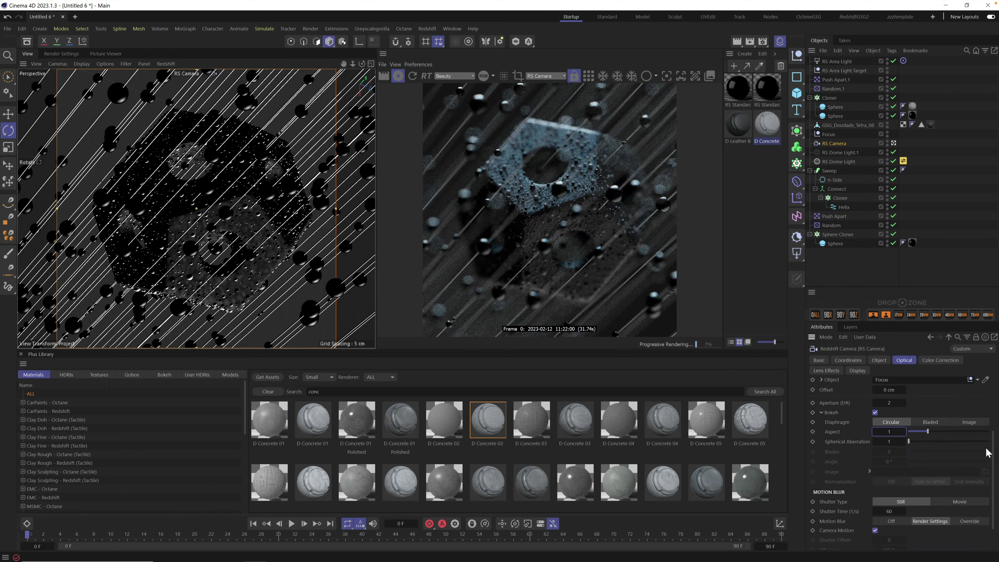
click(970, 423)
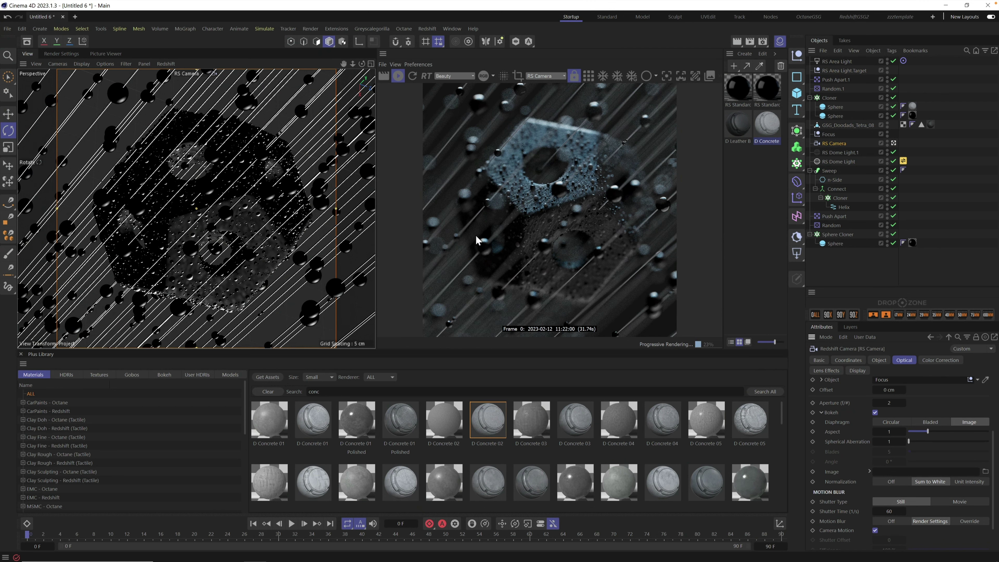
click(132, 377)
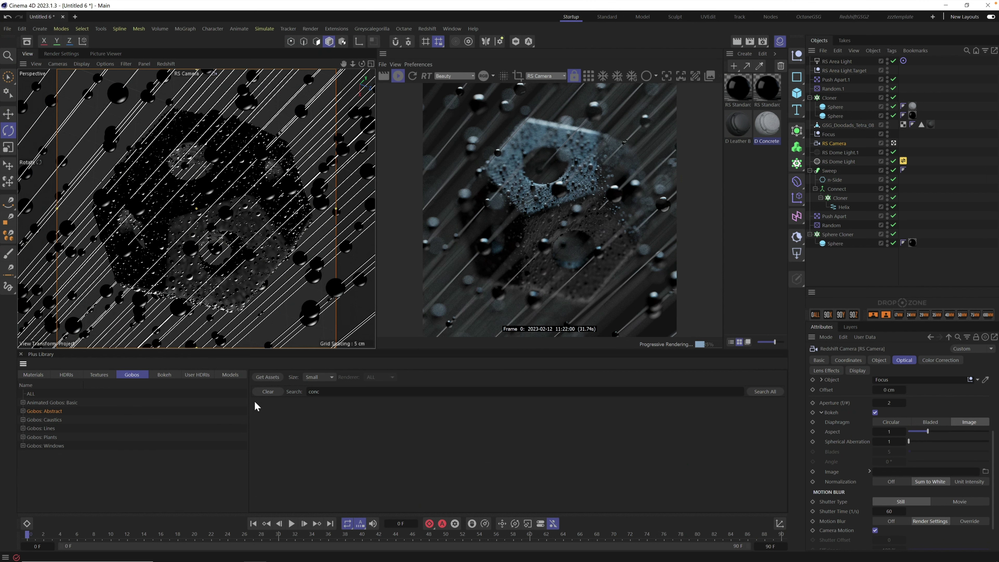
click(267, 392)
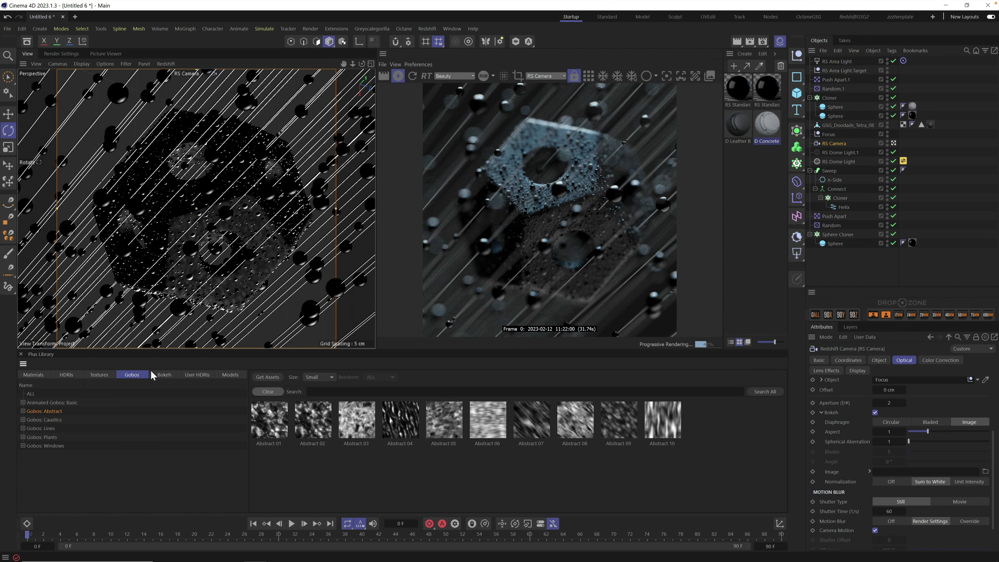
click(164, 375)
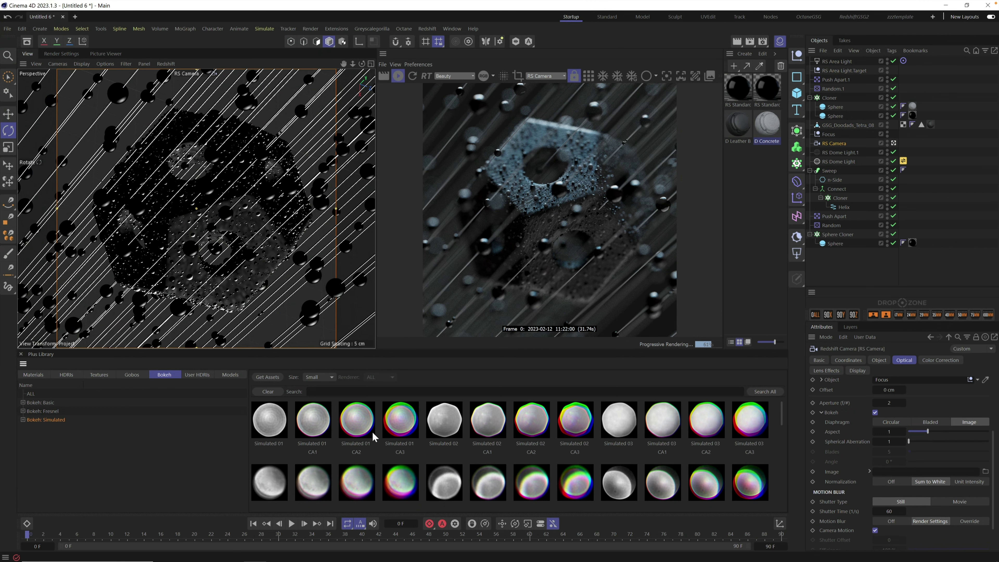
Try the Circle Fresnel 02 and Circle Fresnel 02 CA3 assets as the RS Camera's bokeh image.
click(49, 403)
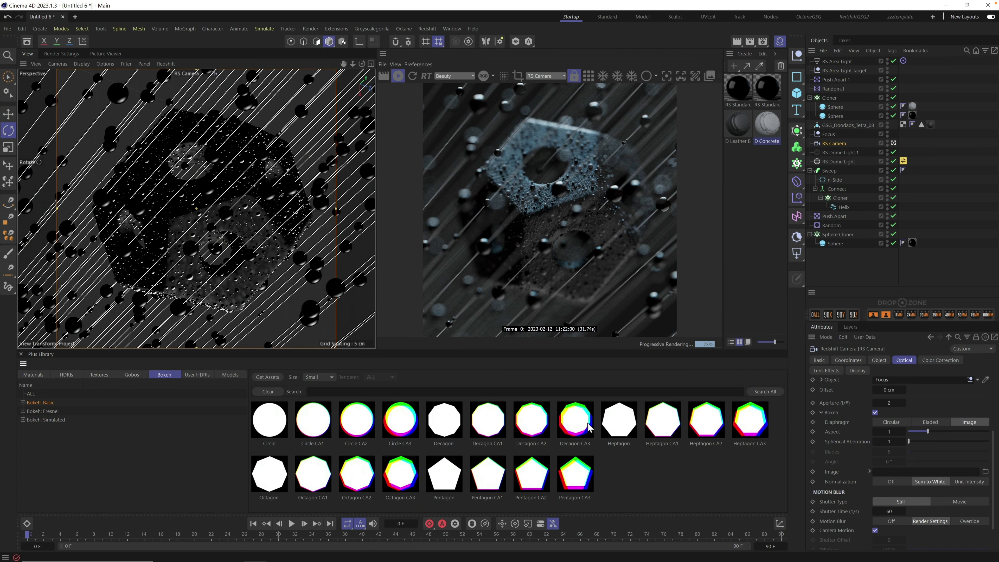
click(51, 411)
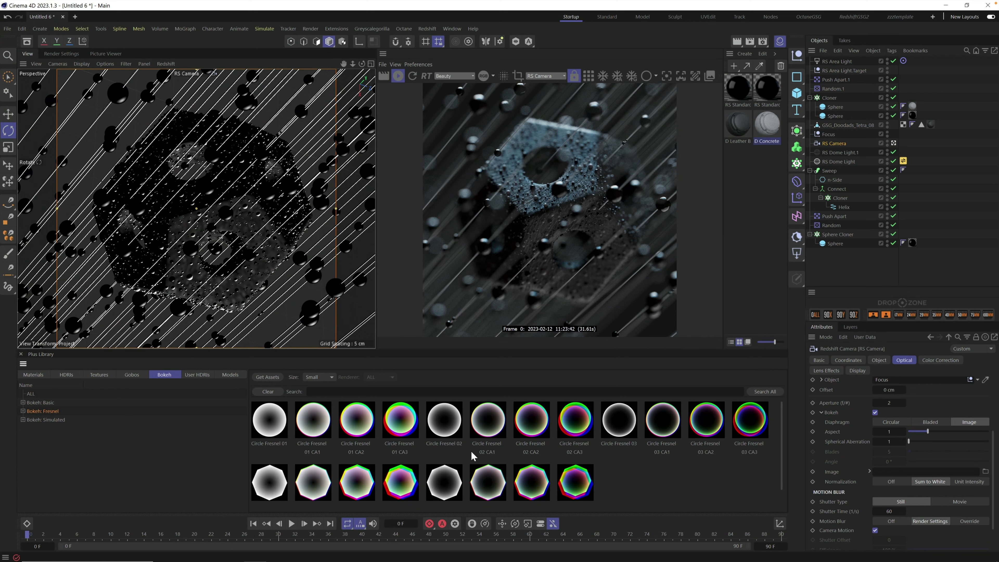
drag(943, 486, 936, 473)
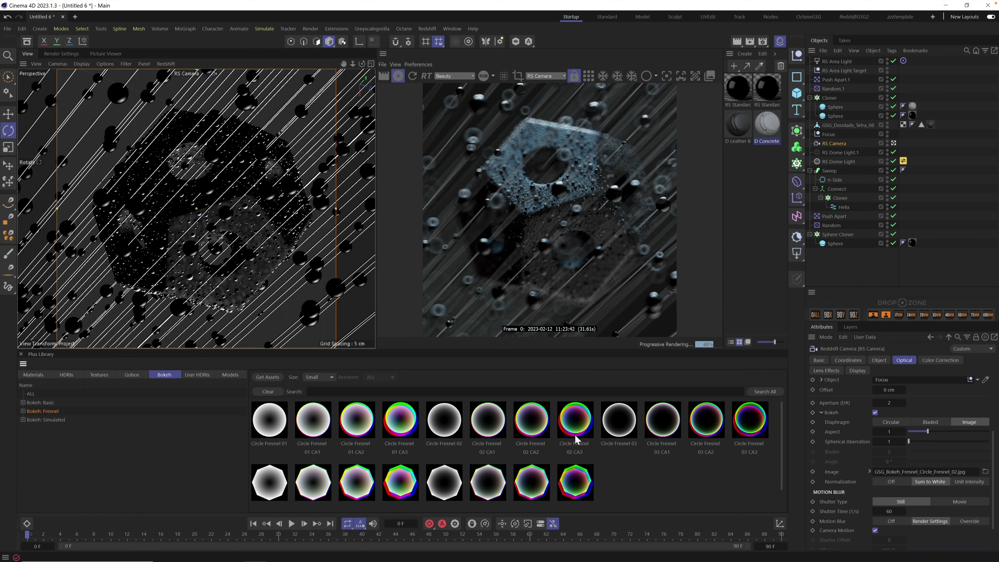
drag(580, 430, 901, 474)
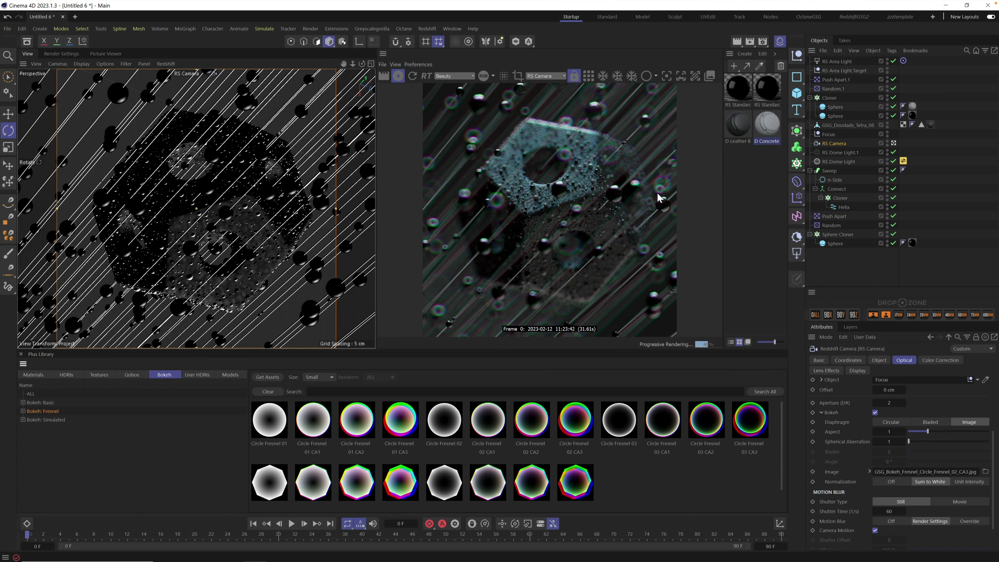
Assign the Simulated 06 CA2 asset from the Bokeh: Simulated collection as the RS Camera's bokeh image.
click(55, 420)
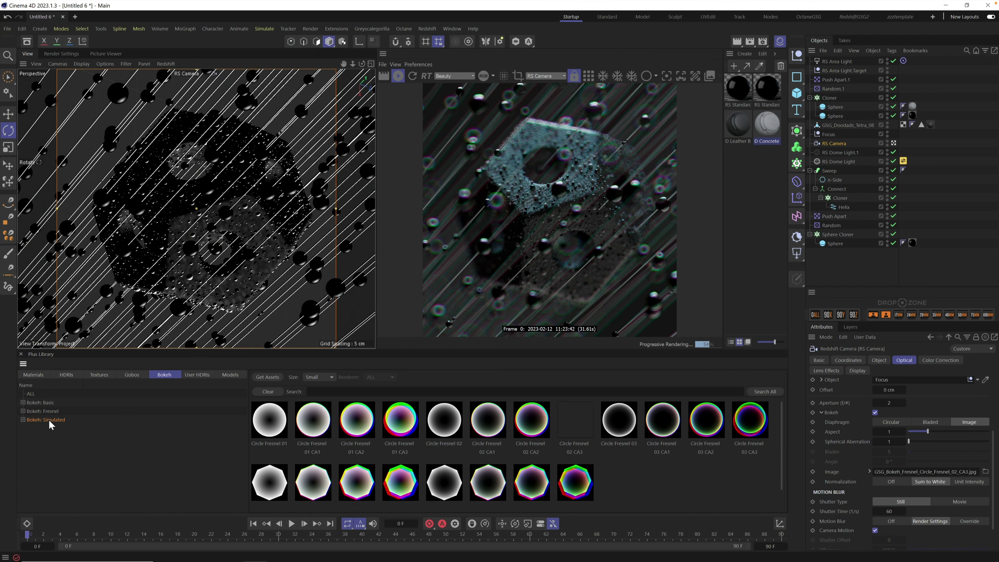
scroll(780, 417, down, 3)
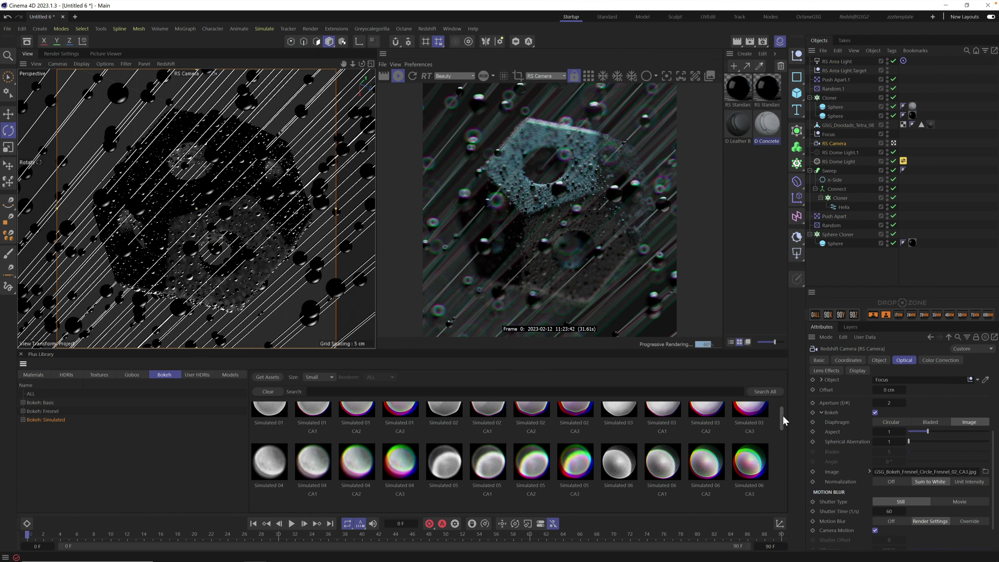
scroll(785, 421, up, 1)
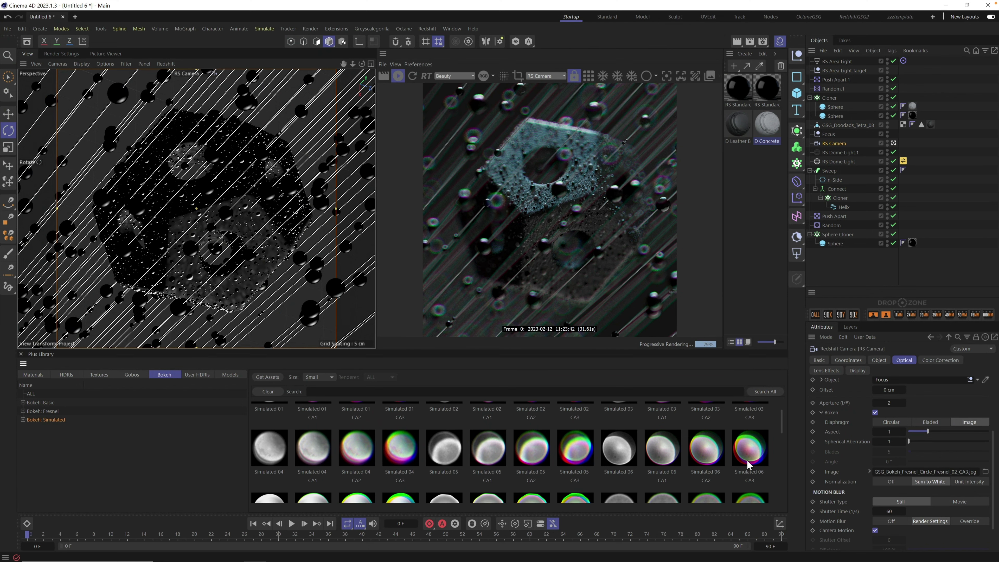
drag(749, 456, 928, 474)
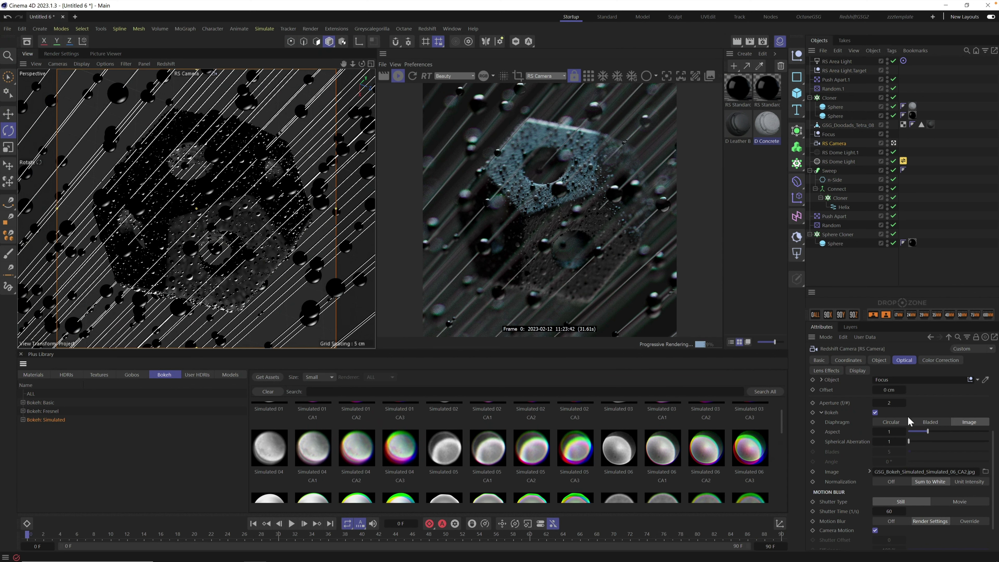
Set the RS Camera's depth-of-field aperture to f/1.
click(890, 403)
text(1)
key(Return)
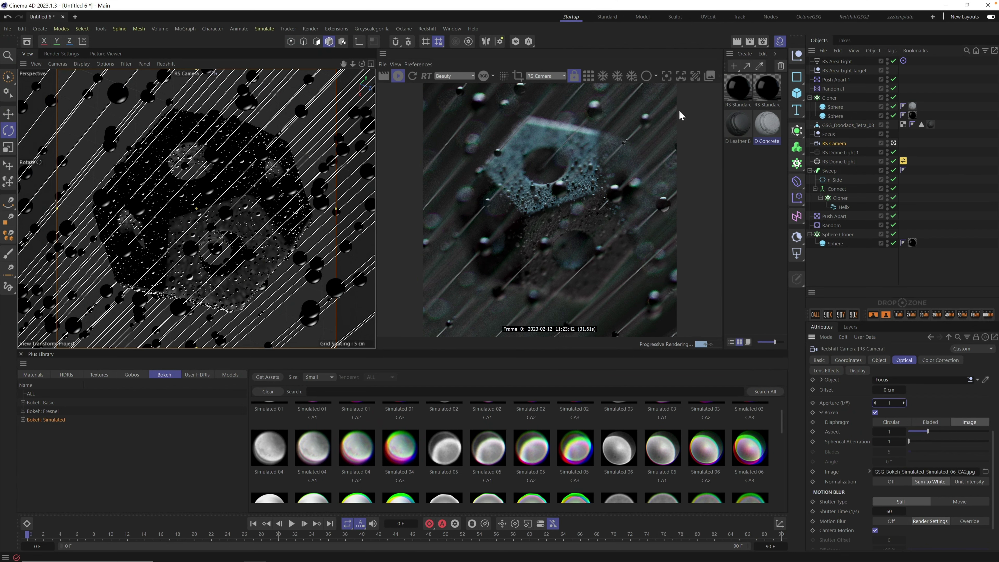
Enable the RenderView's LUT post effect and load Advantix_200.cube from the AdanmqLUTS folder as its LUT file.
click(720, 79)
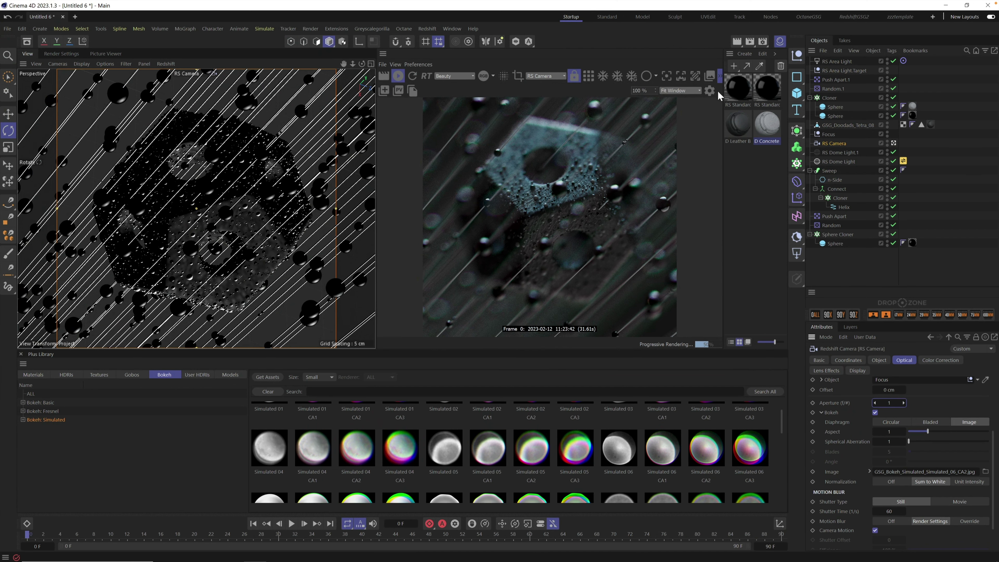
click(709, 91)
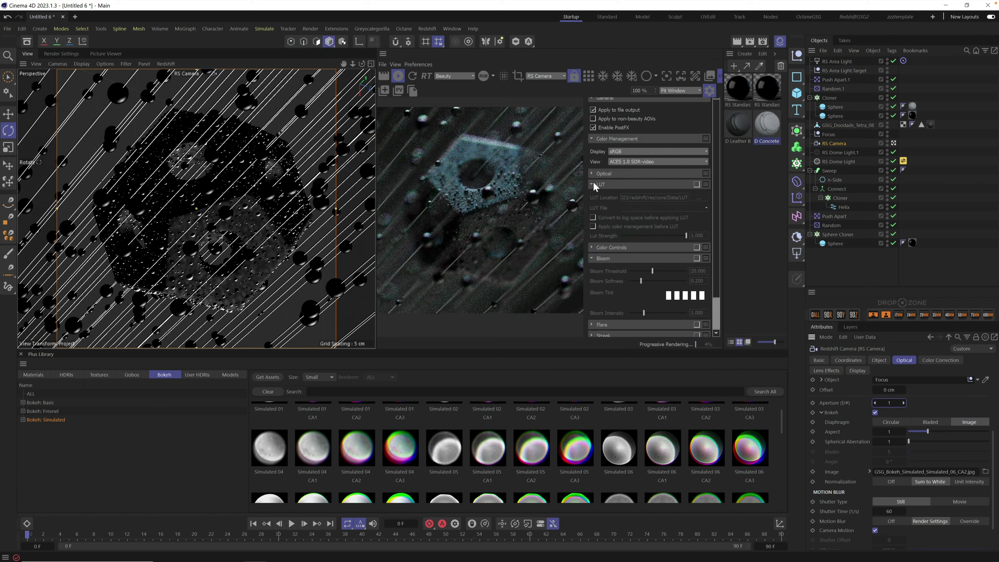
click(697, 184)
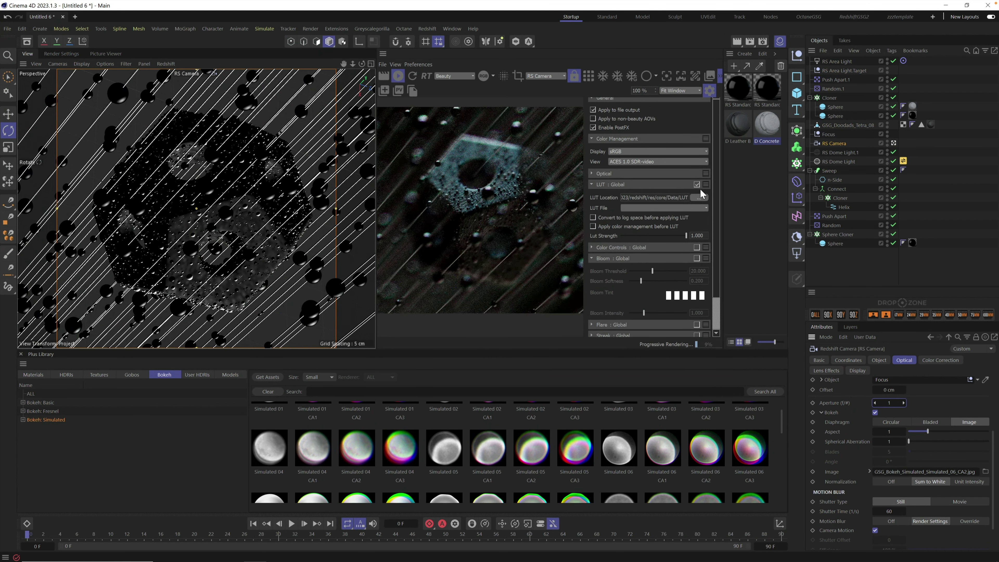
click(700, 198)
click(127, 120)
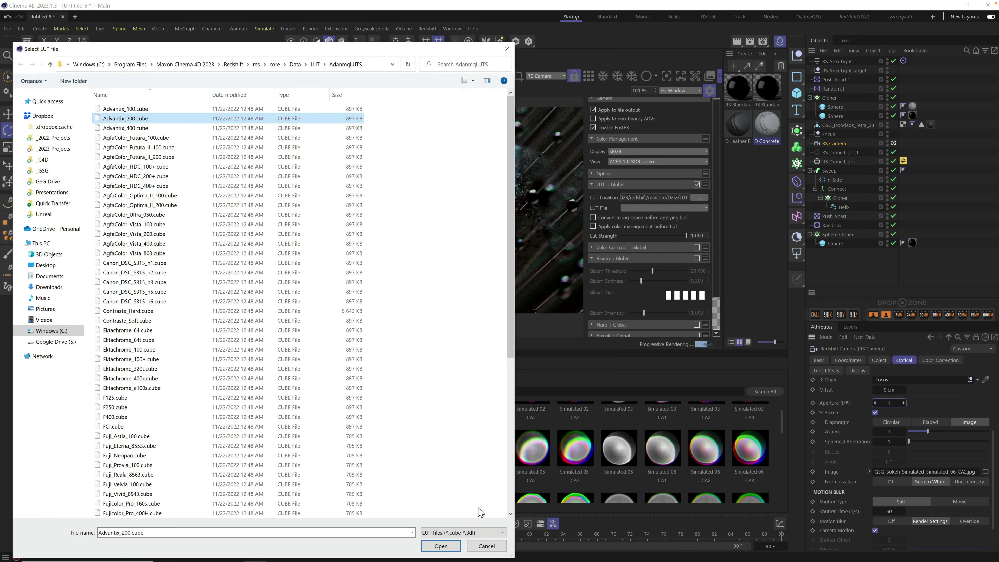
click(441, 546)
Lower the LUT strength to about 0.426, then collapse the LUT section and close the RenderView settings.
click(667, 235)
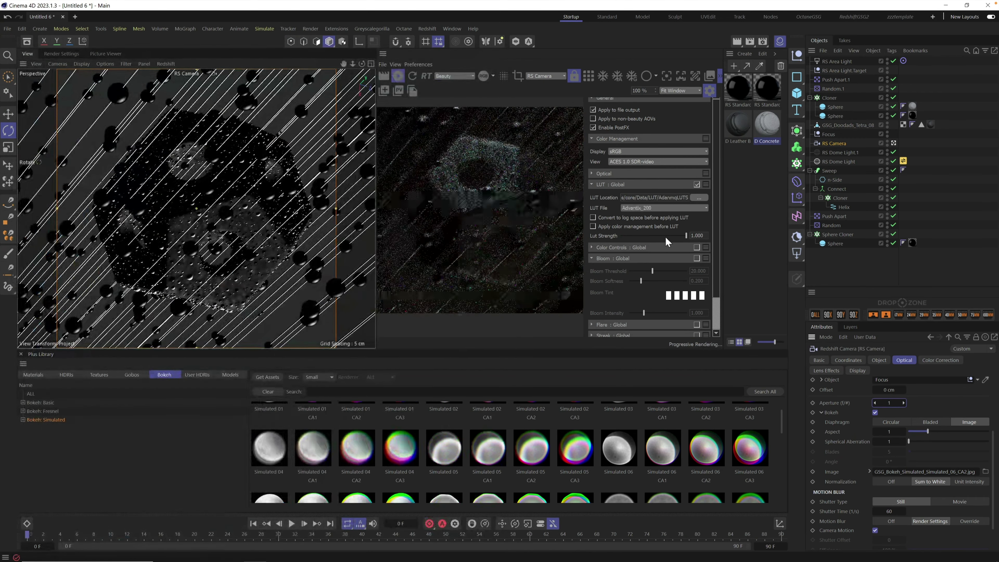
mouse_move(667, 242)
mouse_down()
mouse_move(649, 246)
mouse_move(650, 236)
mouse_up()
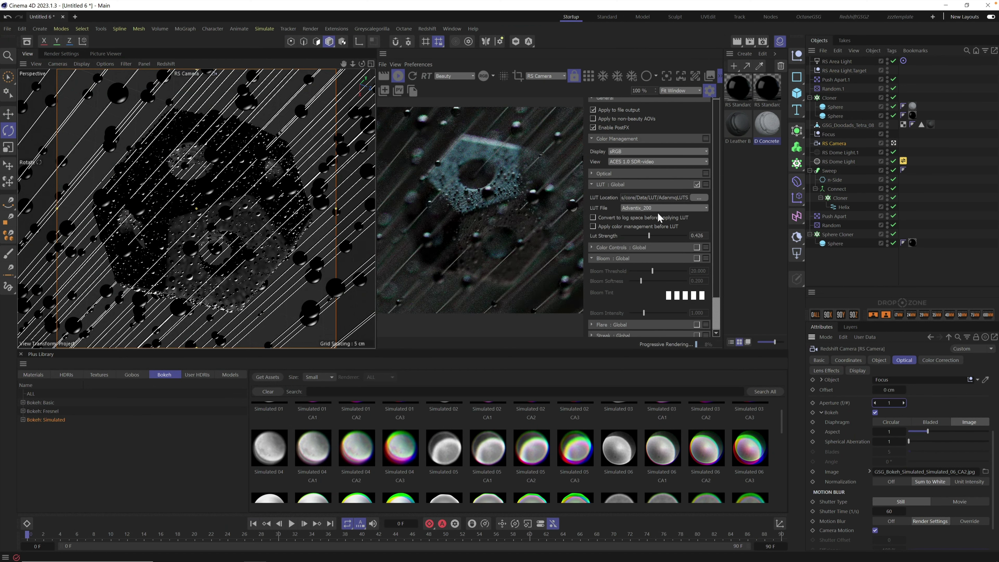
click(592, 184)
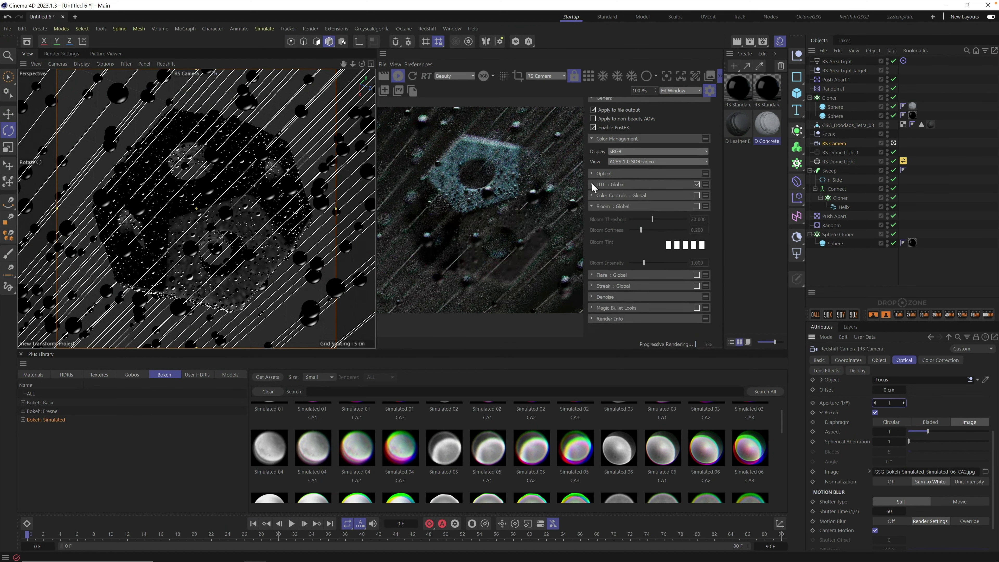
click(710, 92)
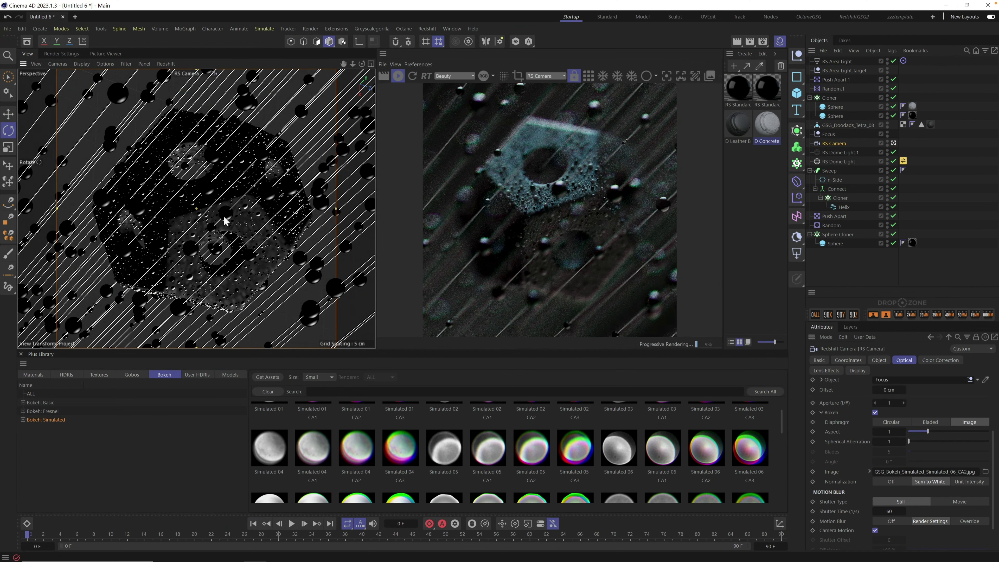
Try a slightly orbited RS Camera angle on the Tetra.
alt+drag(225, 220, 206, 205)
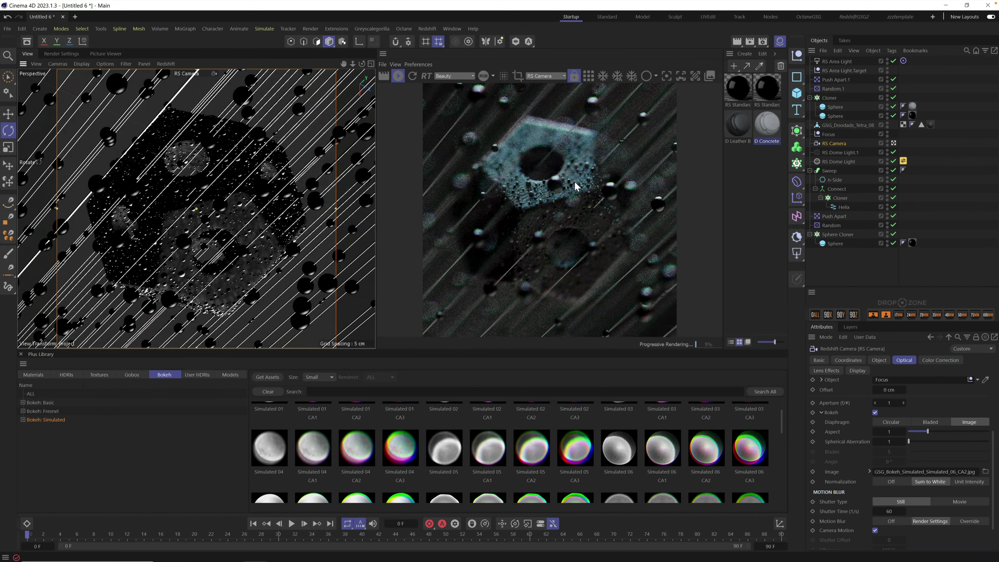
alt+drag(176, 241, 183, 212)
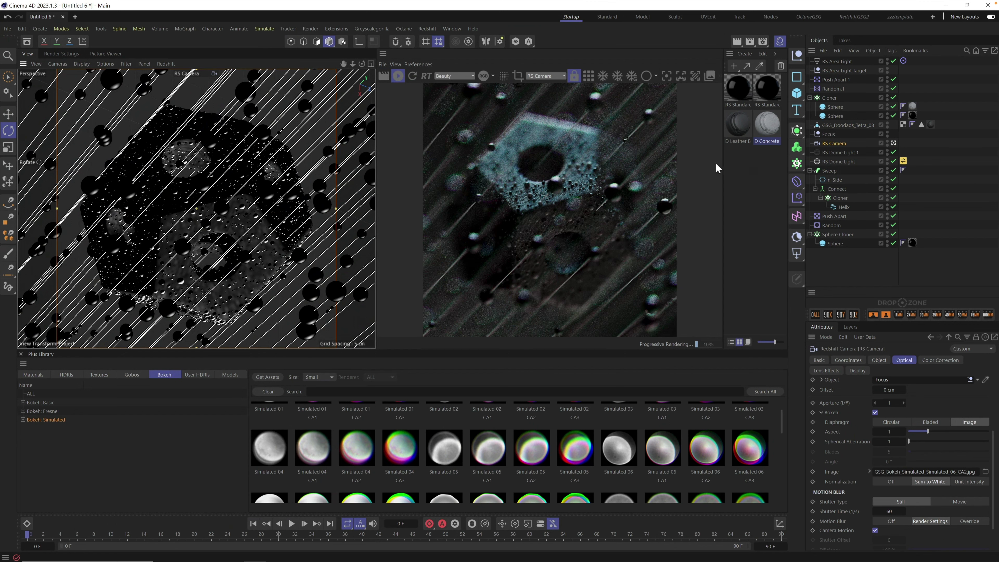
Increase the clone count of the Cloner that scatters spheres over the Tetra's surface.
click(831, 98)
click(880, 360)
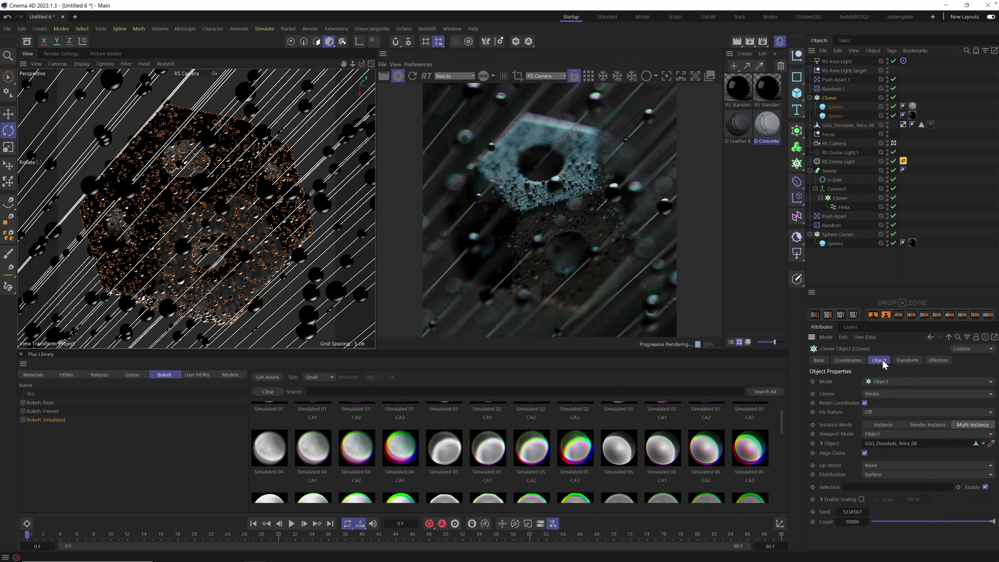
click(857, 522)
click(857, 525)
text(2)
Reduce the segments of both Spheres in the Tetra's Cloner to 38.
click(833, 117)
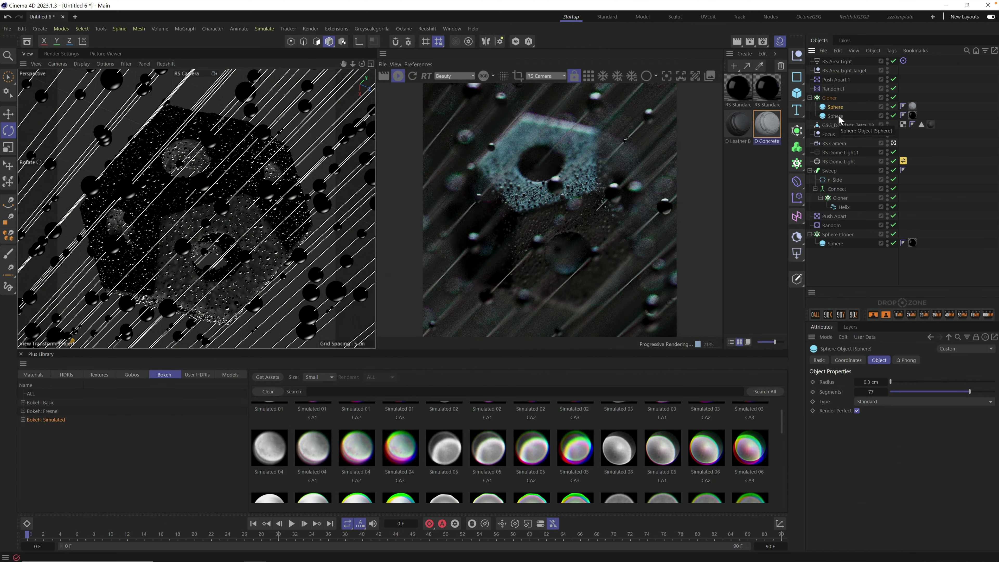
ctrl+click(838, 117)
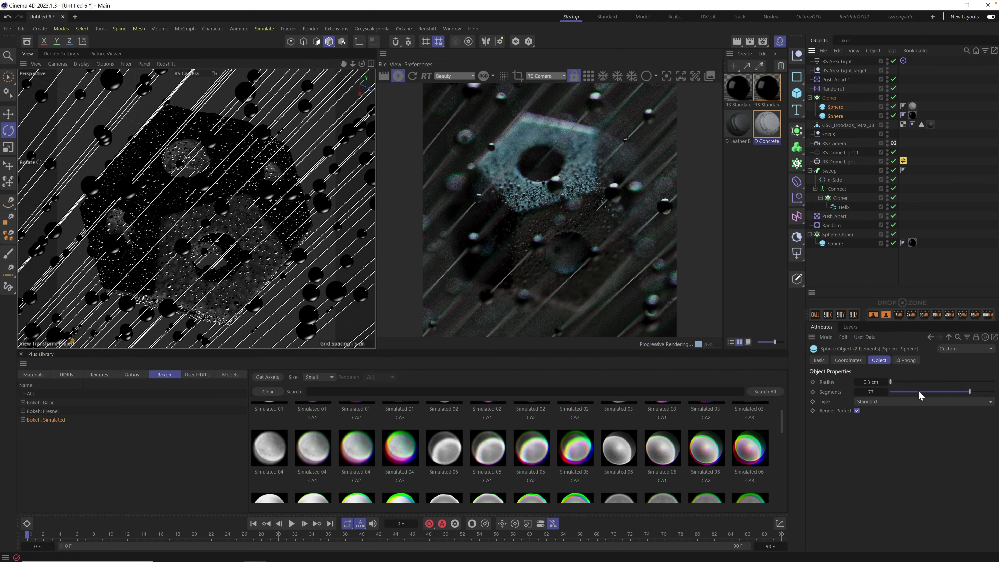
drag(919, 392, 927, 392)
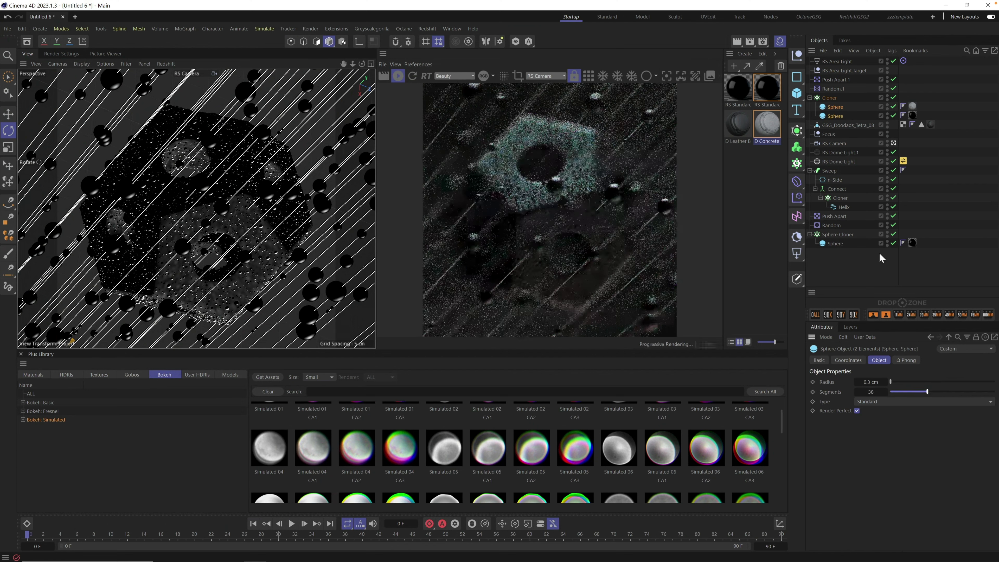
Set the Push Apart.1 effector's radius to 0.3 cm.
click(838, 80)
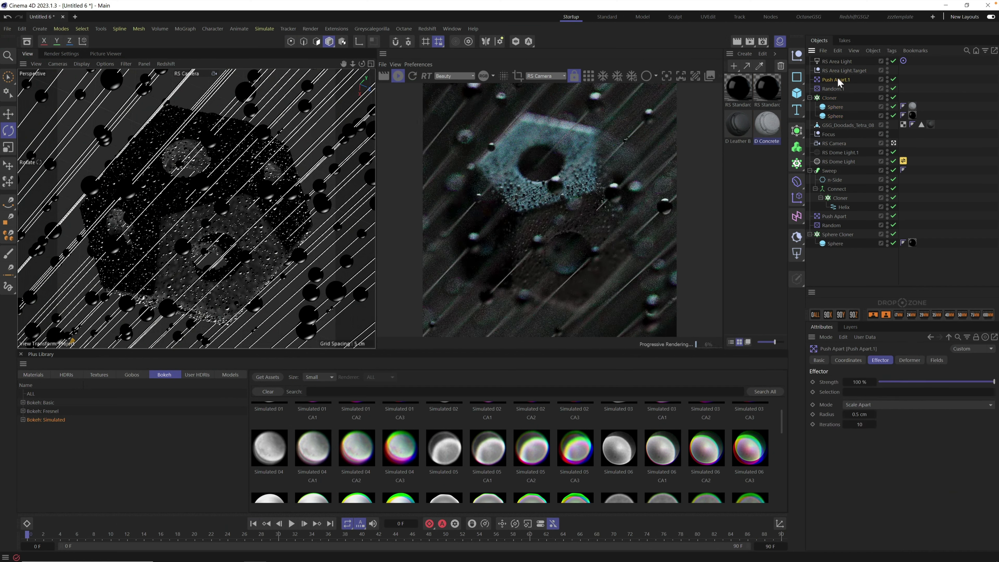
click(862, 414)
text(.3)
key(Return)
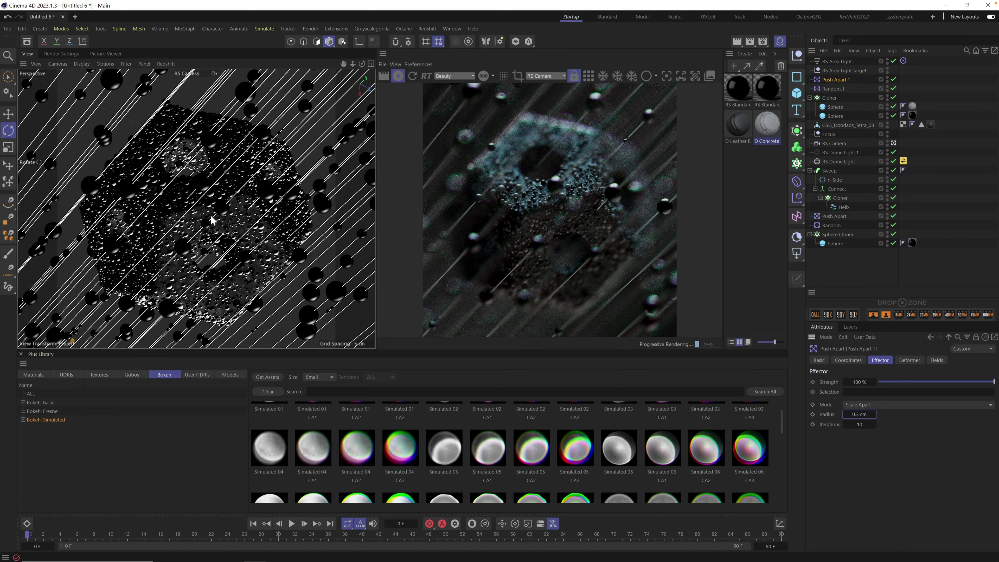
key(Return)
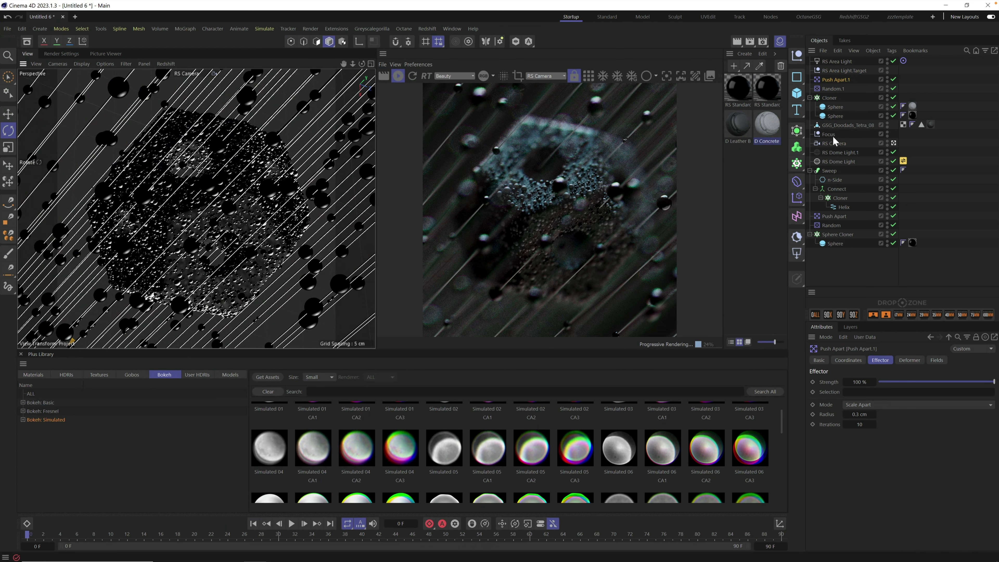
Reposition the Focus null on the upper part of the sphere-covered Tetra with the Place tool.
click(833, 136)
click(9, 166)
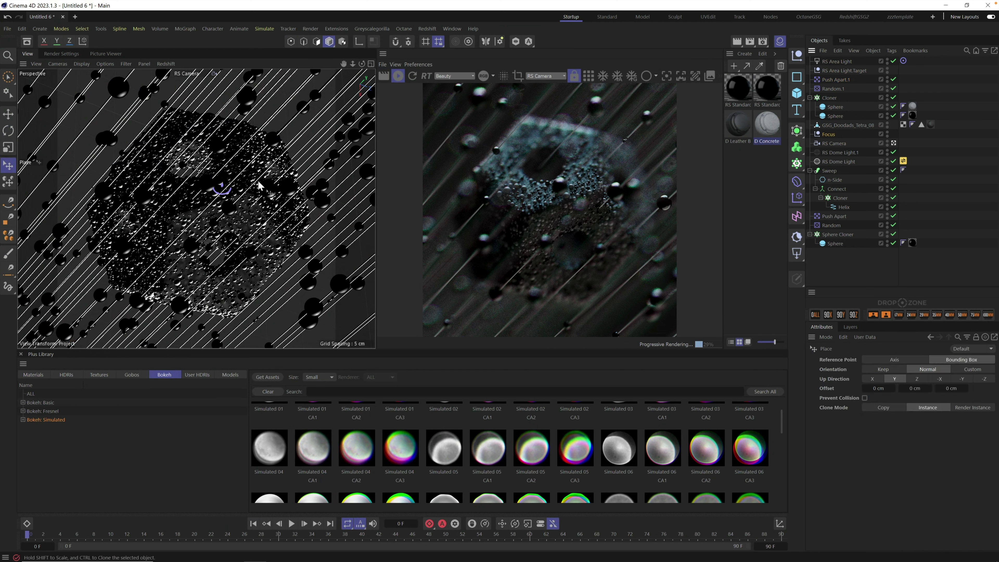
click(246, 186)
click(226, 160)
drag(226, 161, 222, 166)
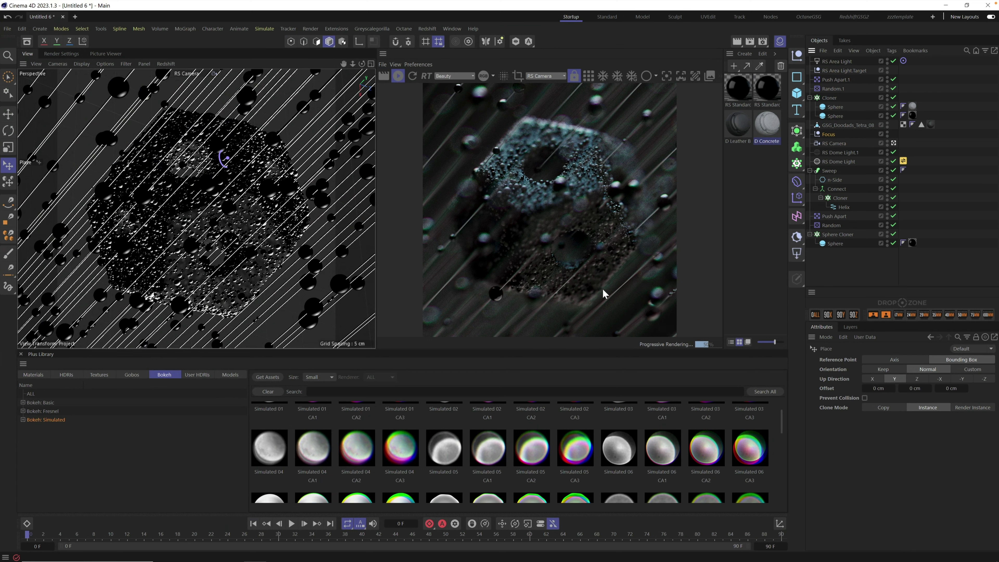
Review the basic Redshift render settings, including the bucket quality and progressive passes, and return to the viewport.
click(61, 55)
click(66, 127)
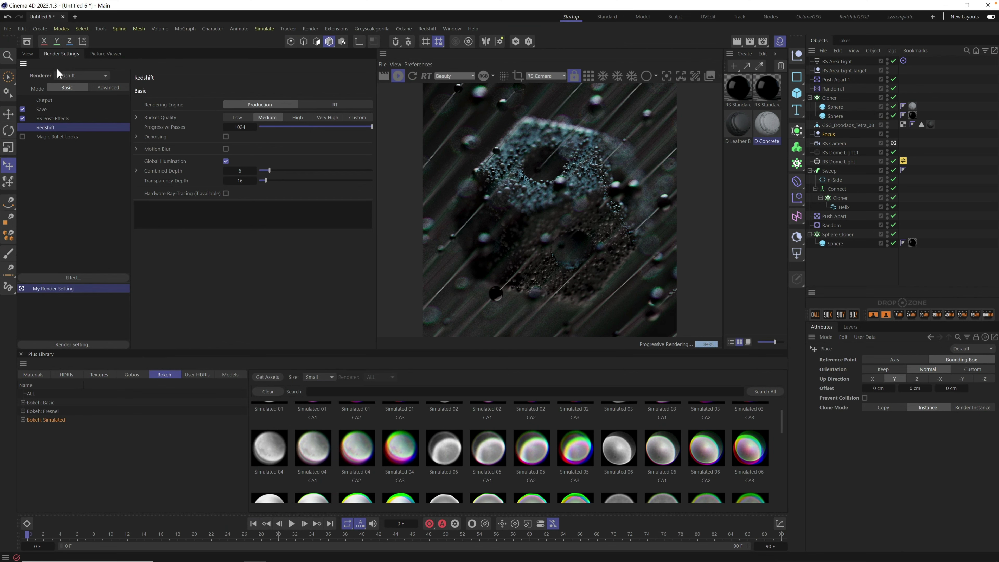
click(28, 53)
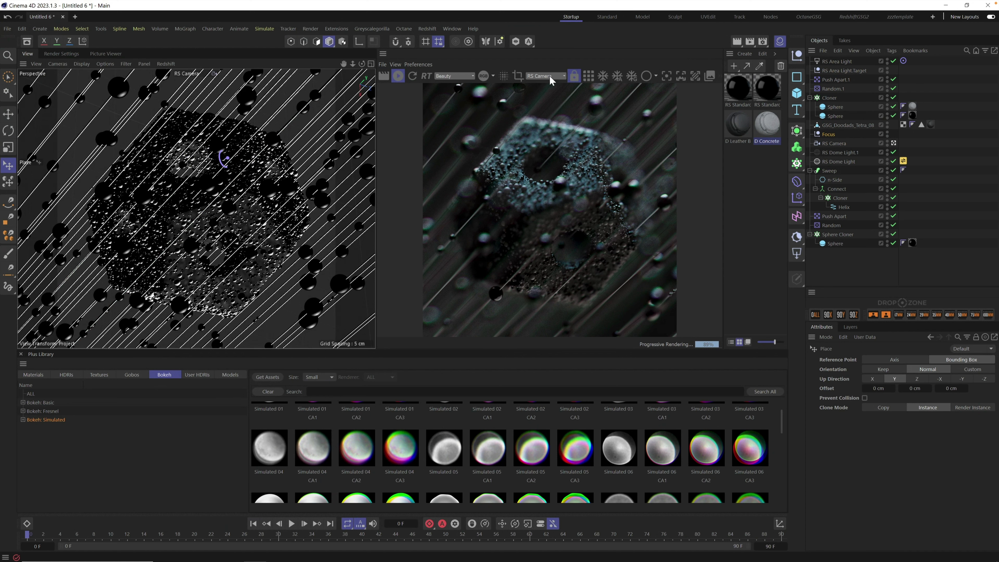
Define a tall render region over one side of the Tetra in the RenderView and test it with bucket rendering.
click(518, 76)
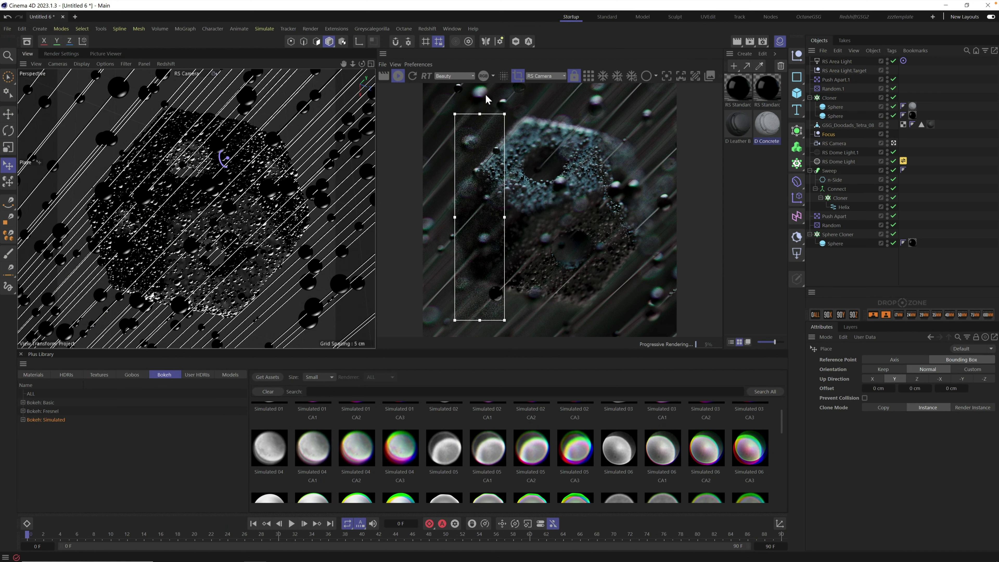
drag(513, 114, 529, 106)
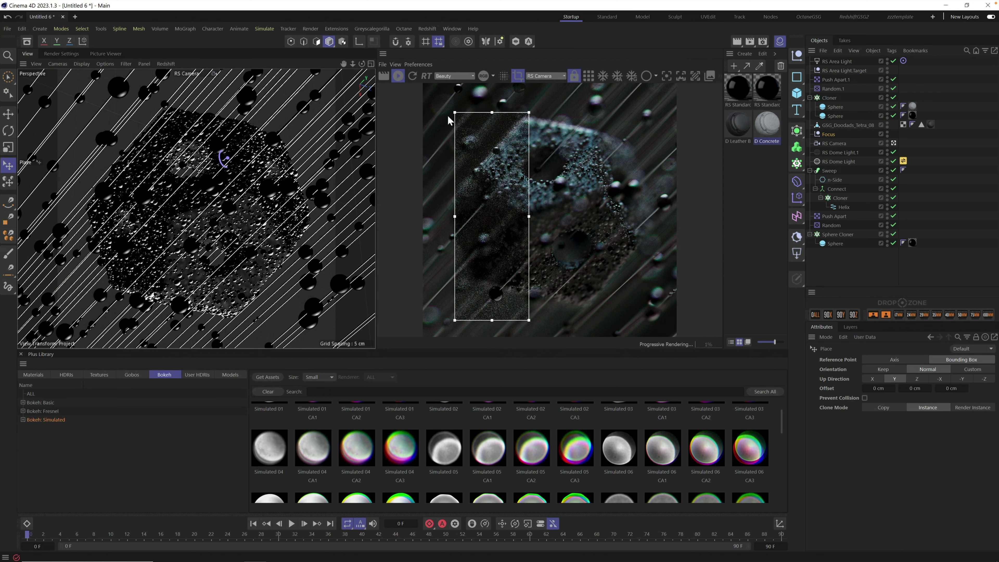
drag(455, 105, 448, 109)
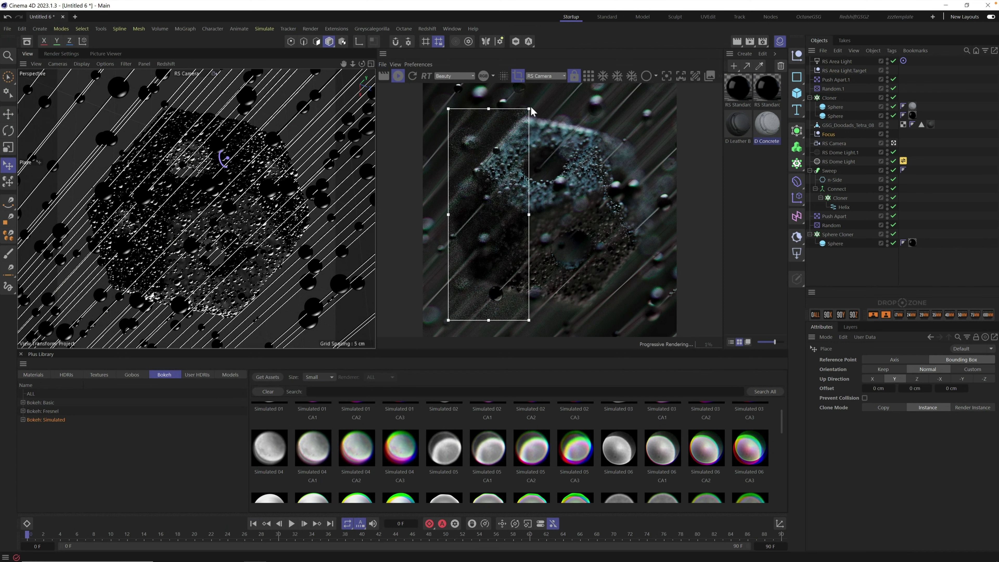
click(588, 79)
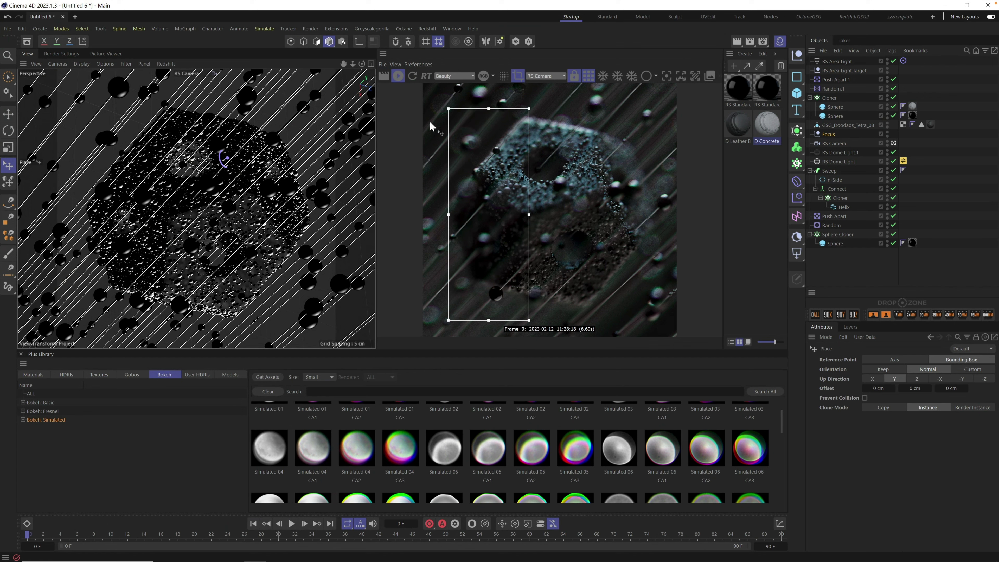
Set the Redshift bucket quality to High and return to the viewport.
click(61, 54)
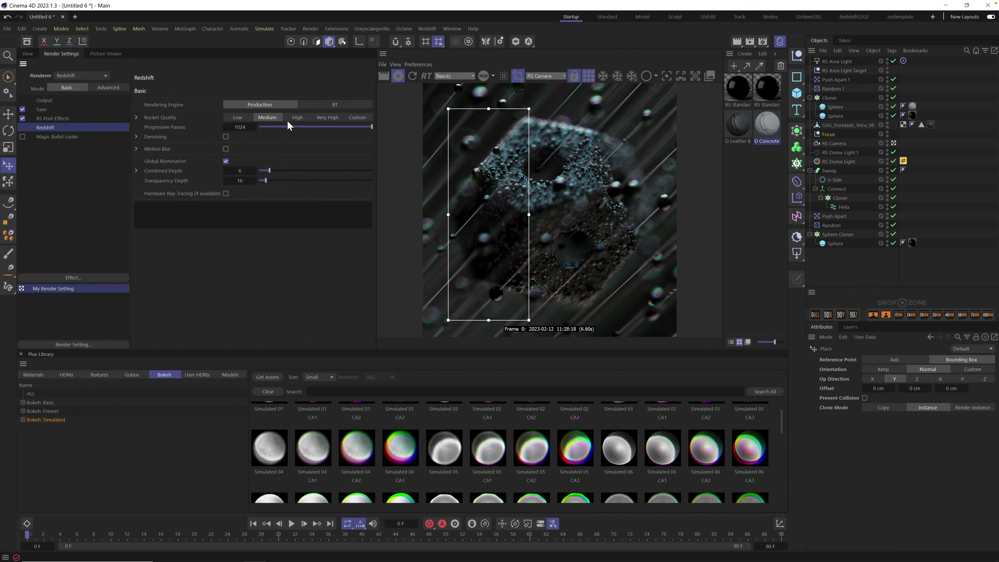
click(27, 54)
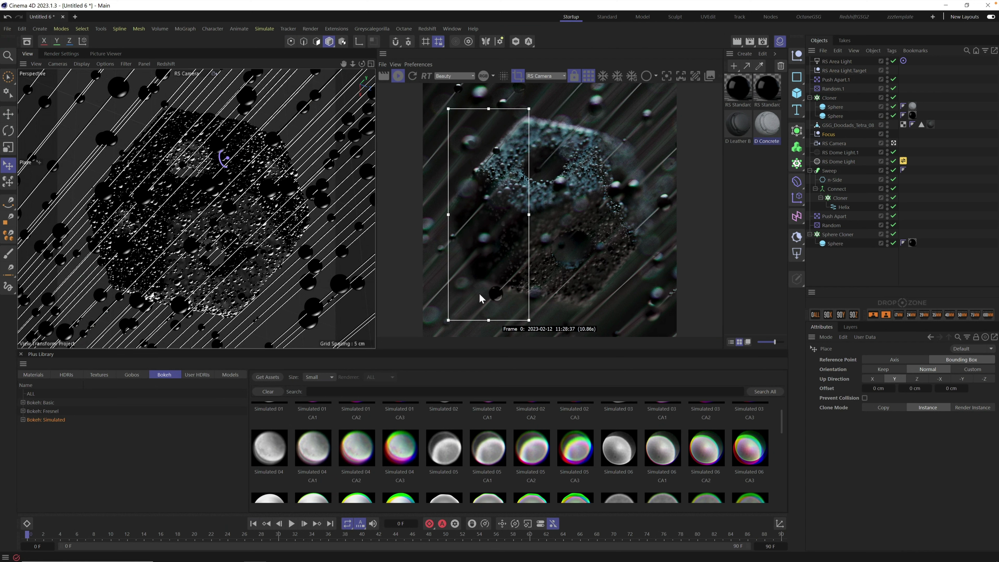
Test the render region over the Tetra's opposite edge, then turn off bucket rendering and the region.
drag(529, 215, 673, 215)
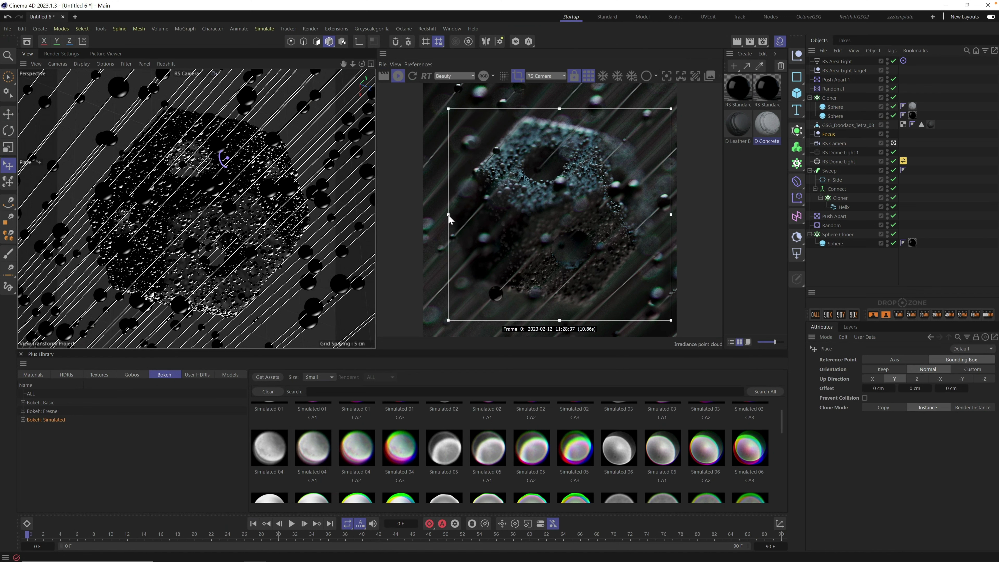
drag(449, 215, 605, 214)
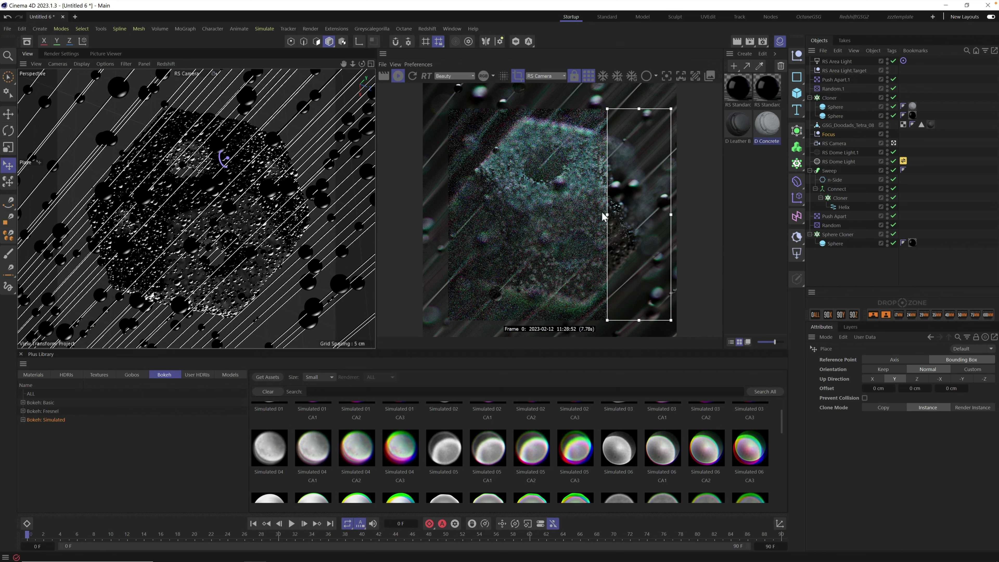
click(588, 77)
click(518, 76)
Set the Redshift bucket size to 256 in the advanced system settings and return to the basic mode.
click(105, 53)
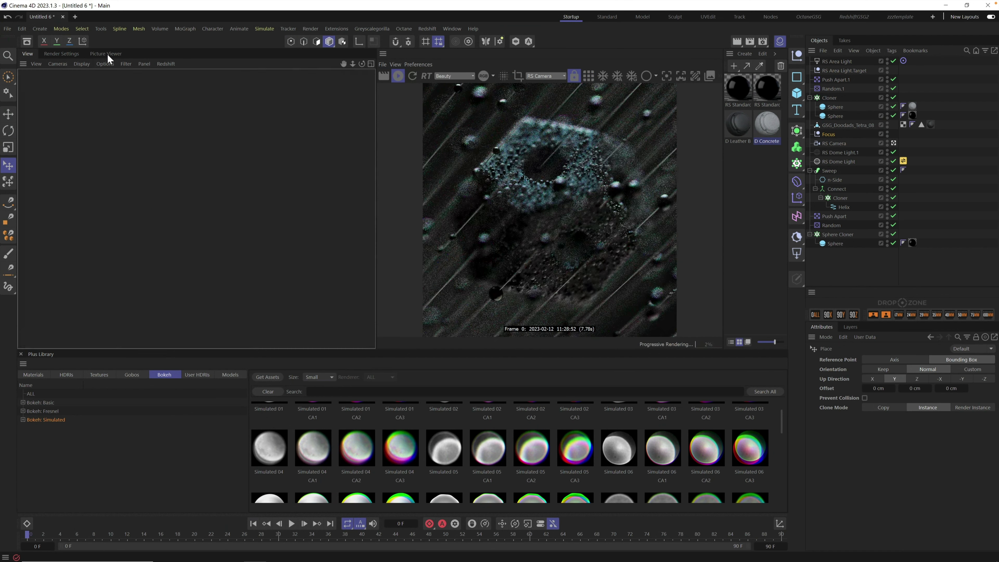
click(30, 55)
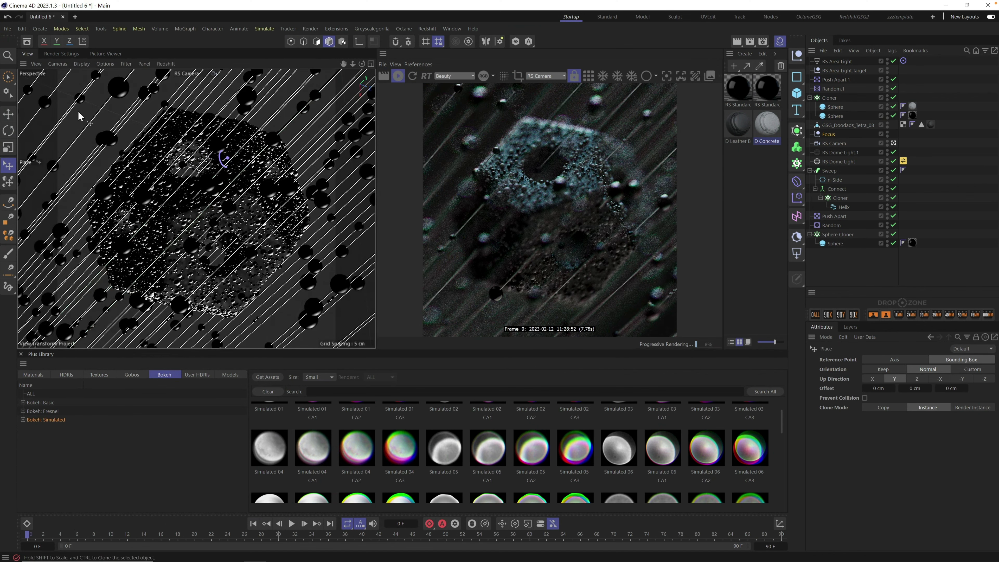
click(62, 54)
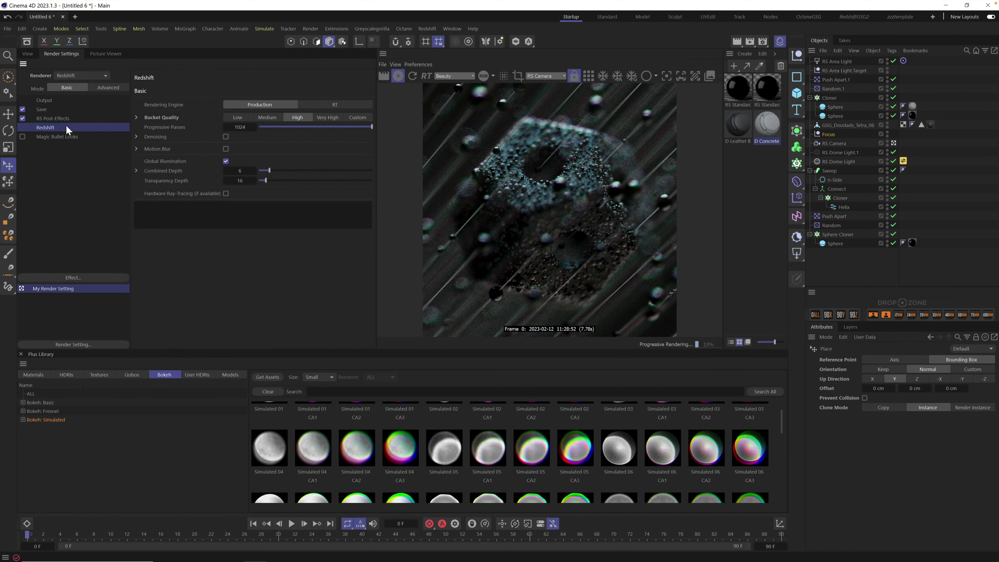
click(106, 87)
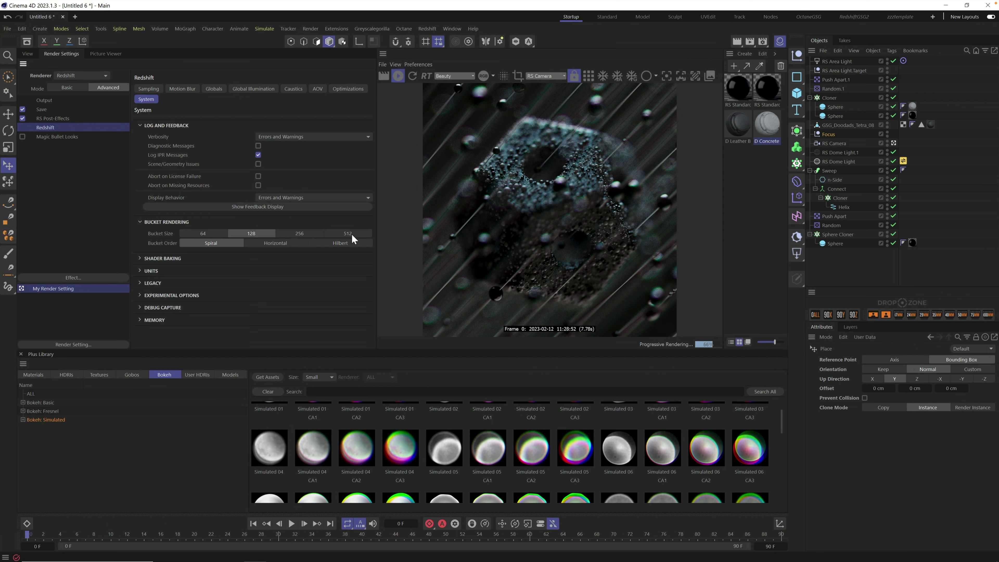
click(308, 235)
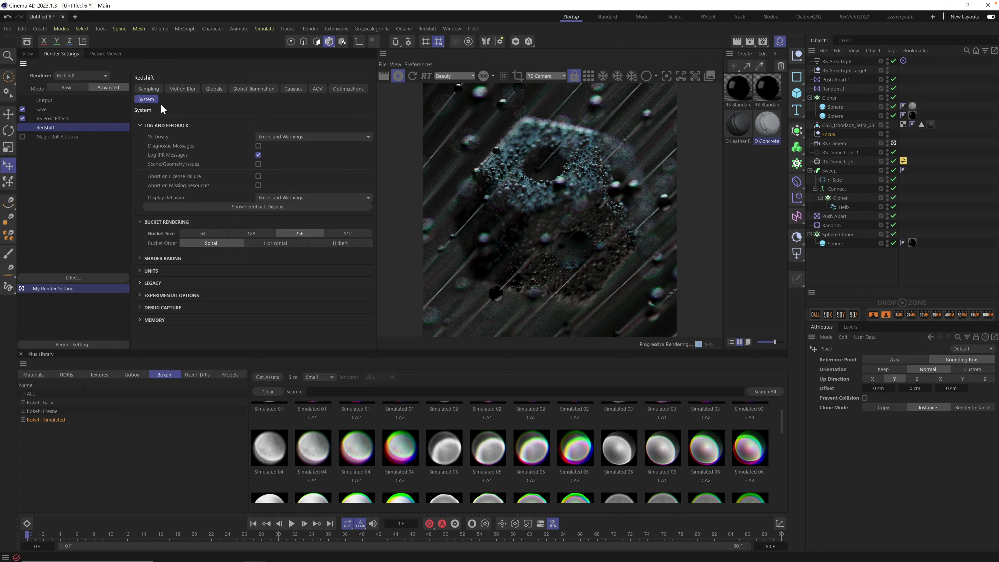
click(70, 88)
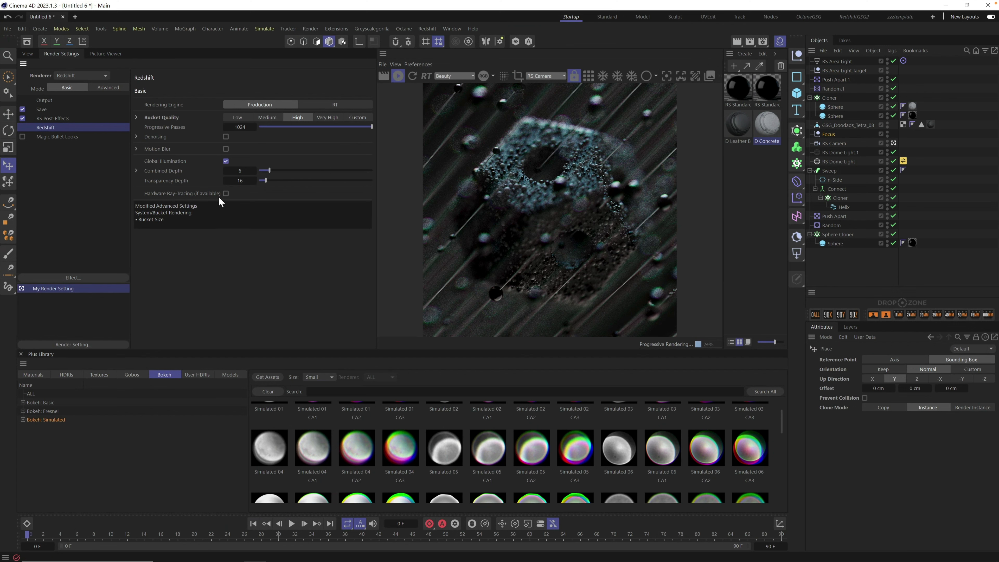
Render the scene to the Picture Viewer with the current render settings.
key(shift+r)
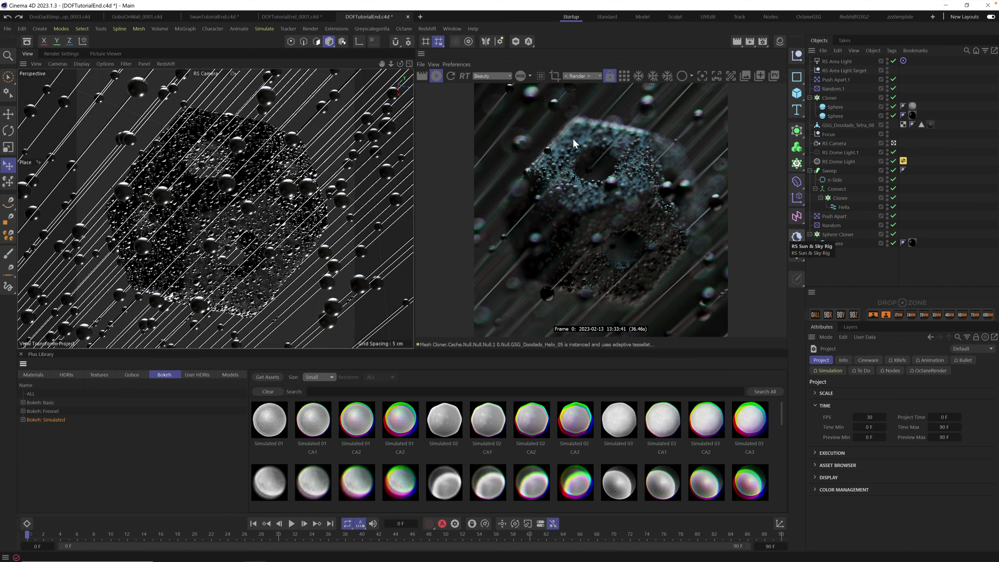
Duplicate the black sphere inside the Sphere Cloner and make the copy the cloner's first child.
click(841, 245)
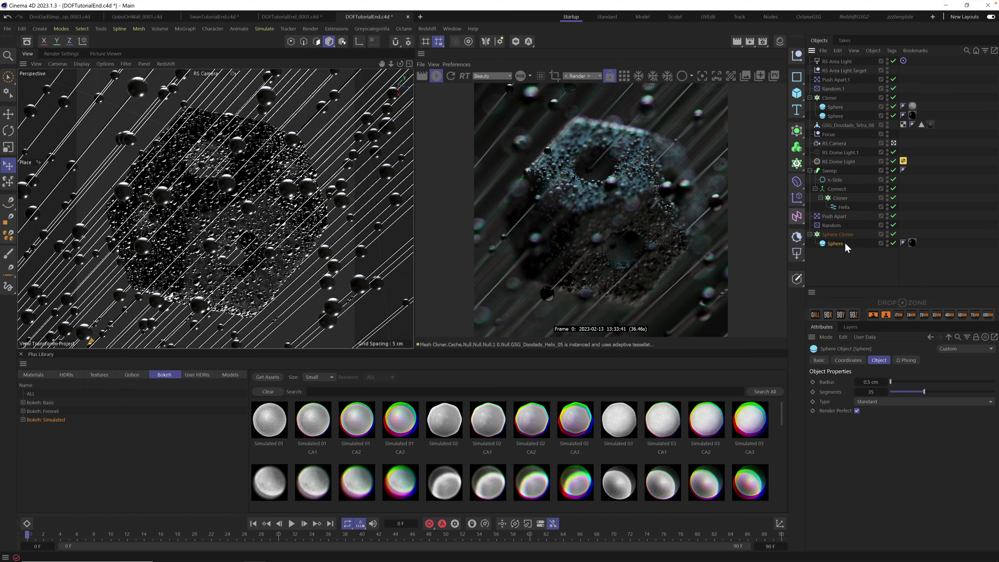
key(ctrl+c)
key(ctrl+v)
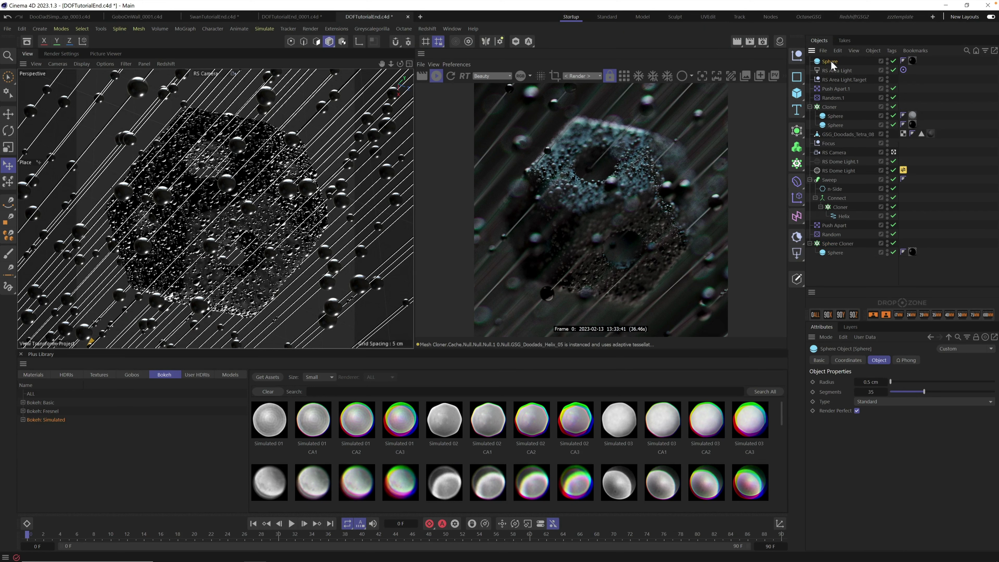
drag(832, 63, 840, 253)
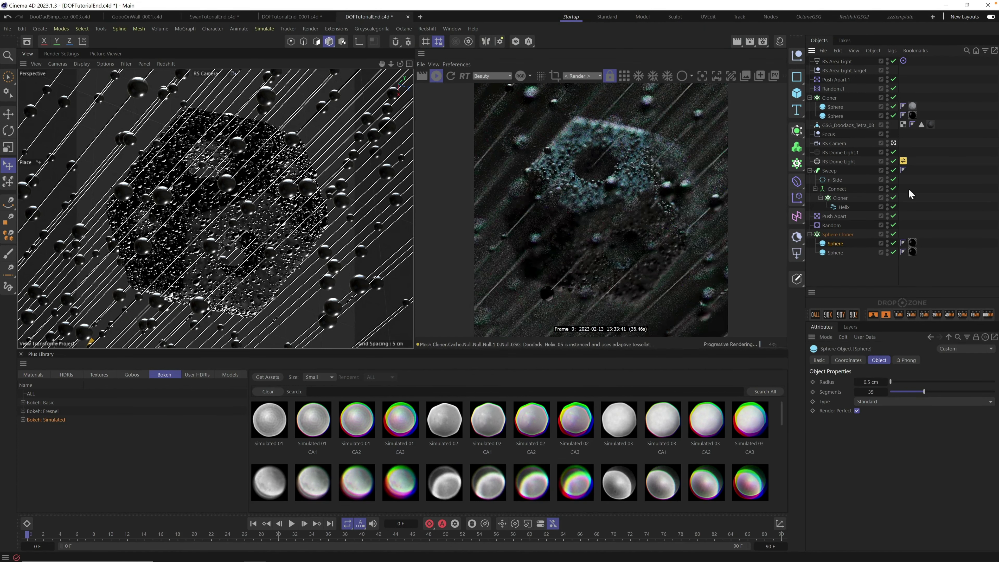
Create a new Redshift Standard material and assign it to the copied sphere in place of its black material.
click(780, 41)
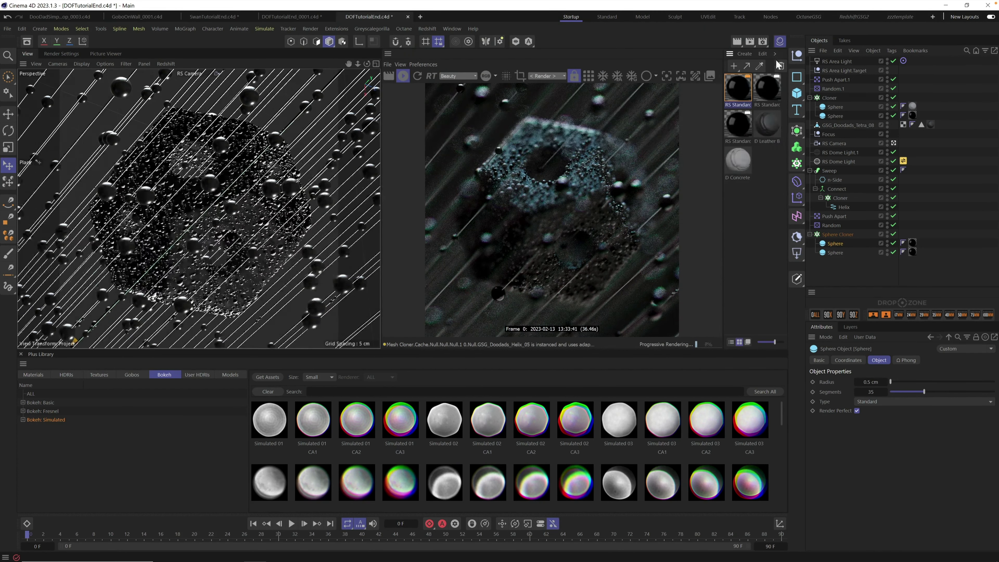
click(745, 53)
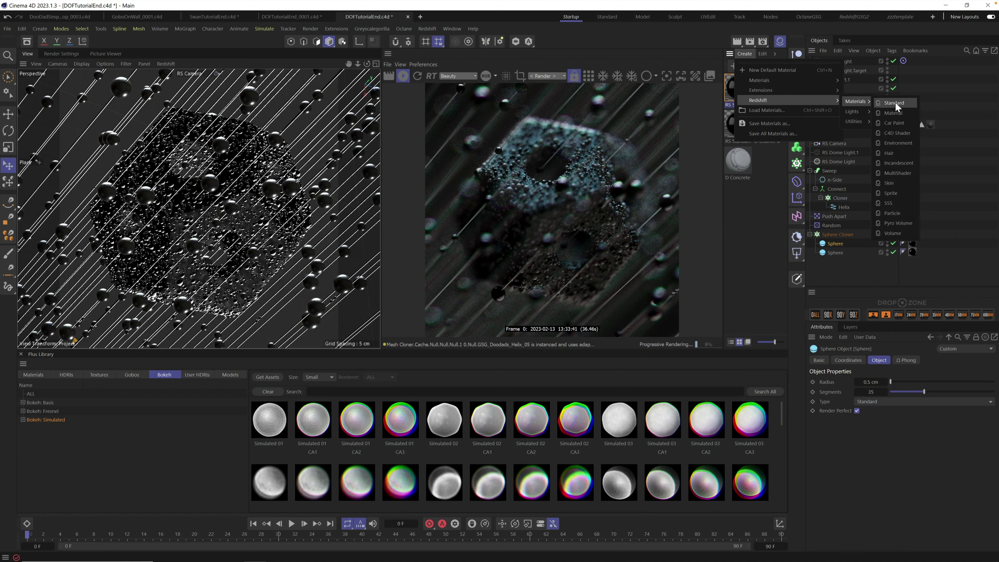
click(898, 104)
drag(934, 234, 912, 242)
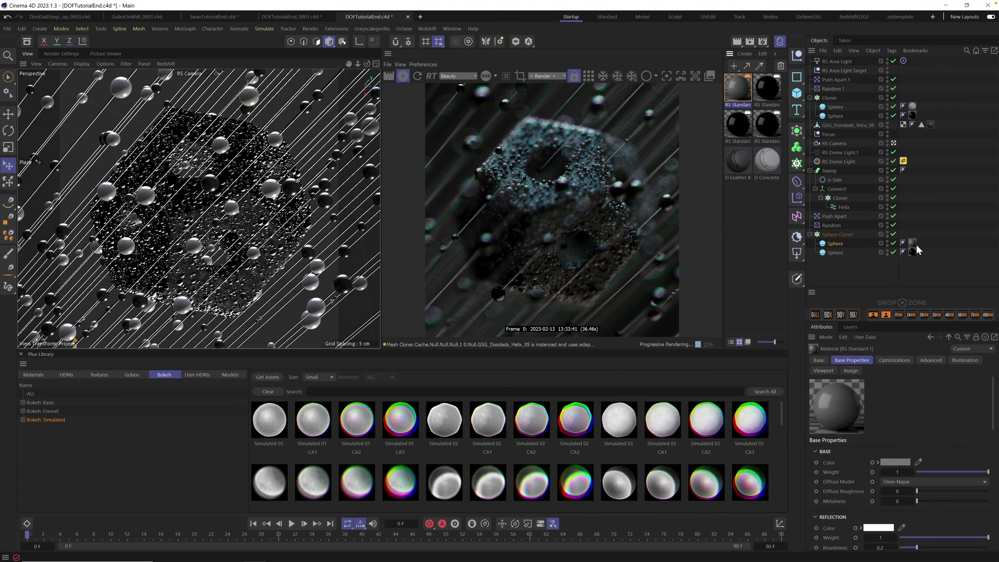
Set the new Redshift Standard material's emission weight to 20.
double_click(743, 95)
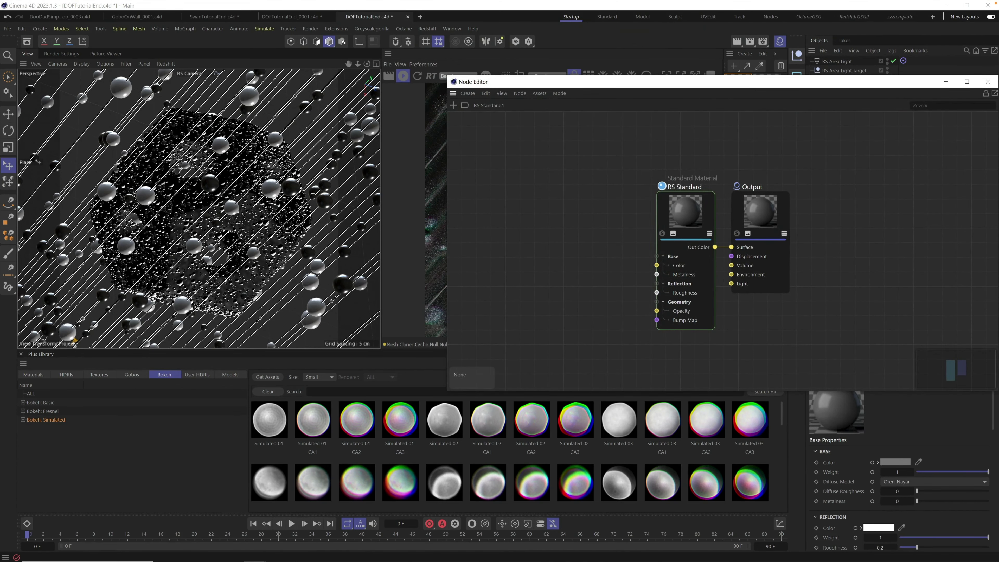
click(987, 81)
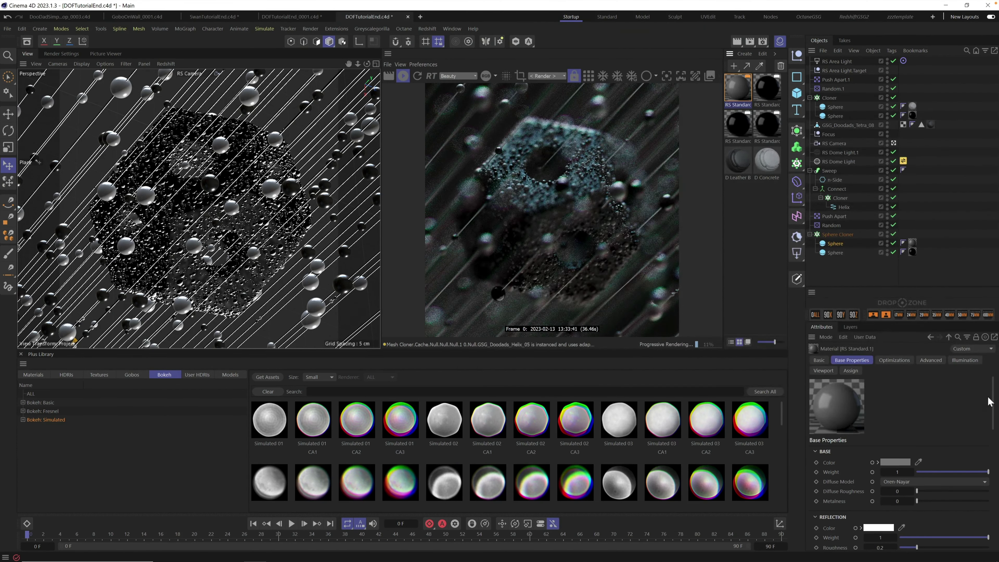
scroll(994, 398, down, 10)
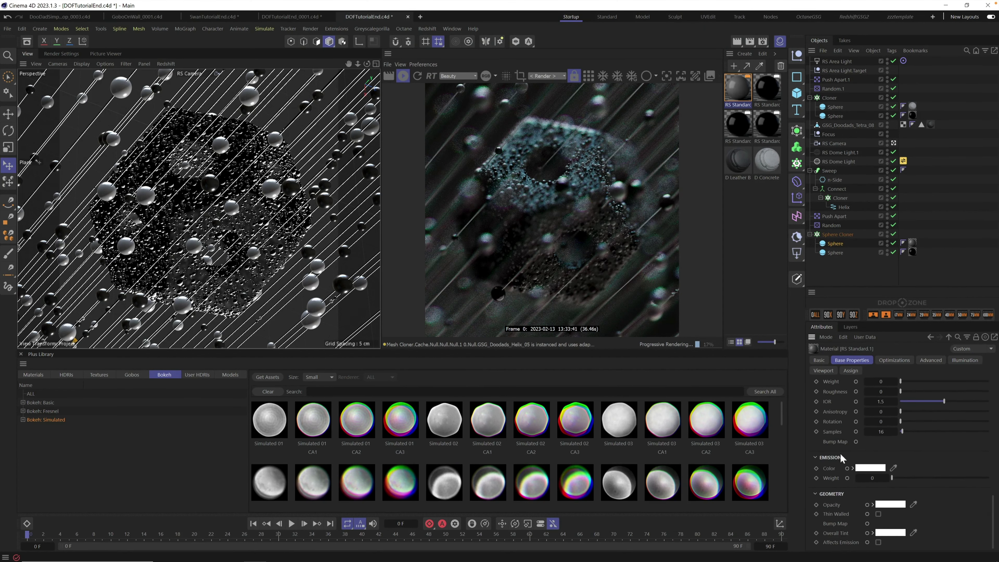
click(874, 477)
key(Return)
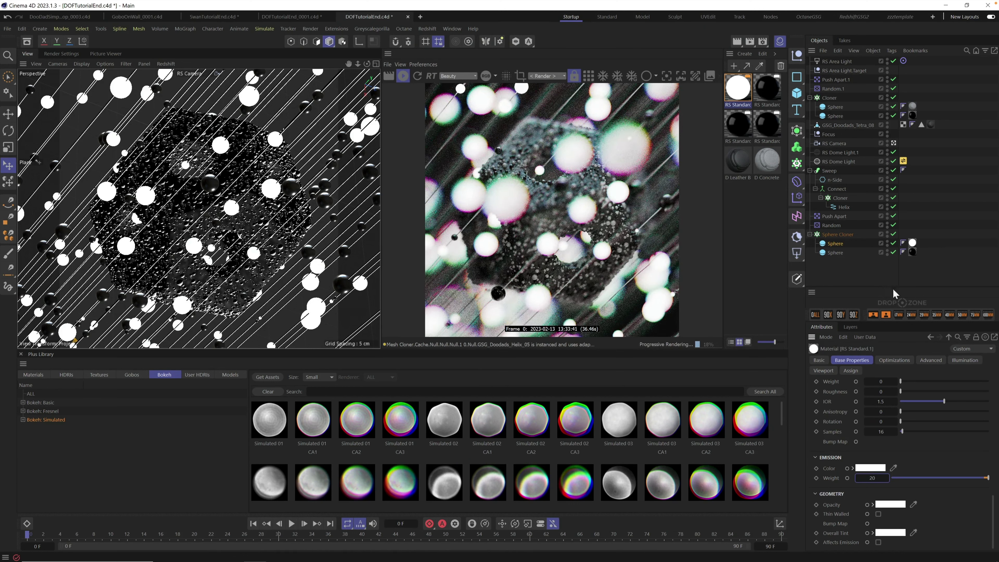
Set the emissive sphere's radius to 0.1 cm.
click(836, 245)
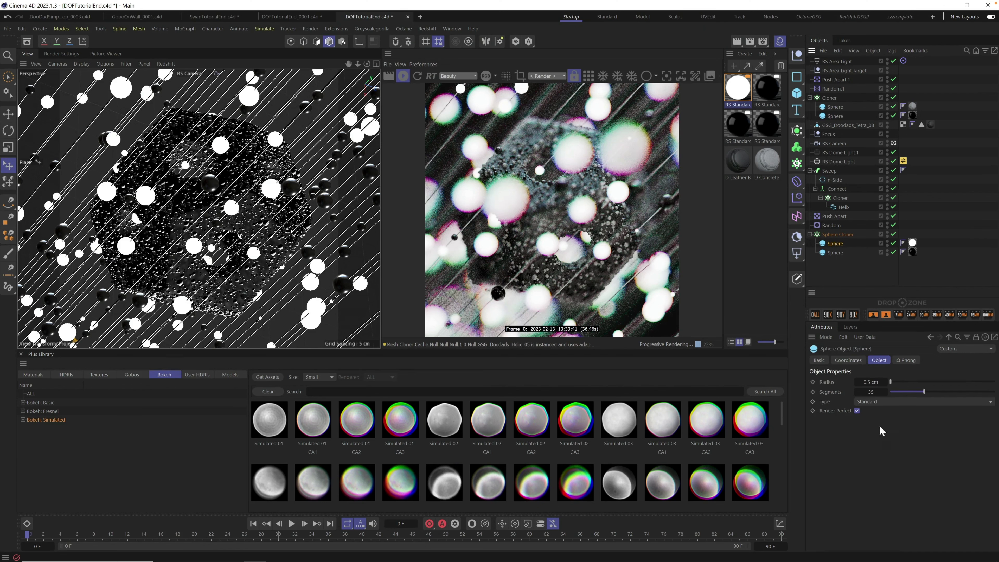
click(877, 380)
text(0.1)
key(Return)
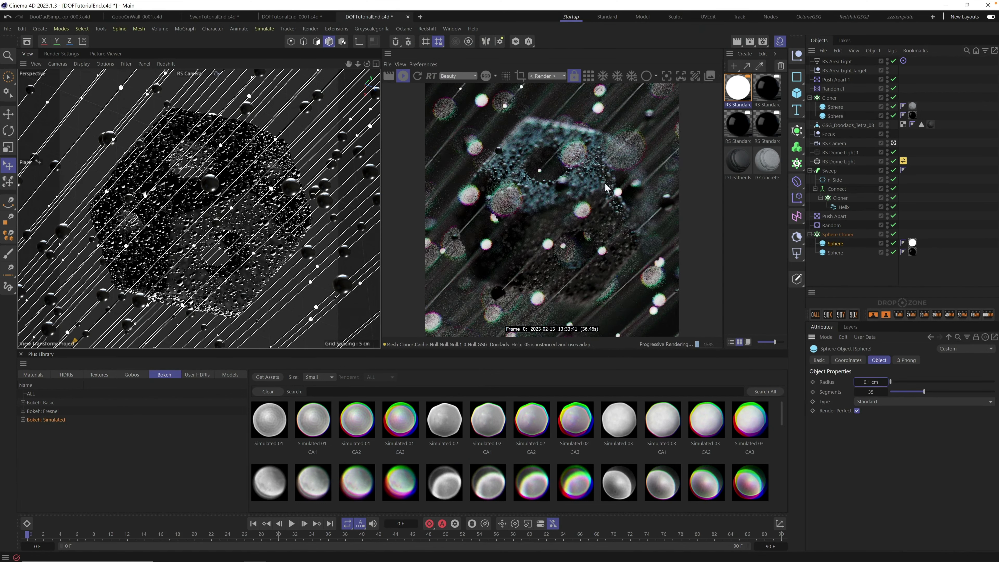
Set the emissive material's emission color to a saturated red, about RGB 242, 8, 8.
click(741, 103)
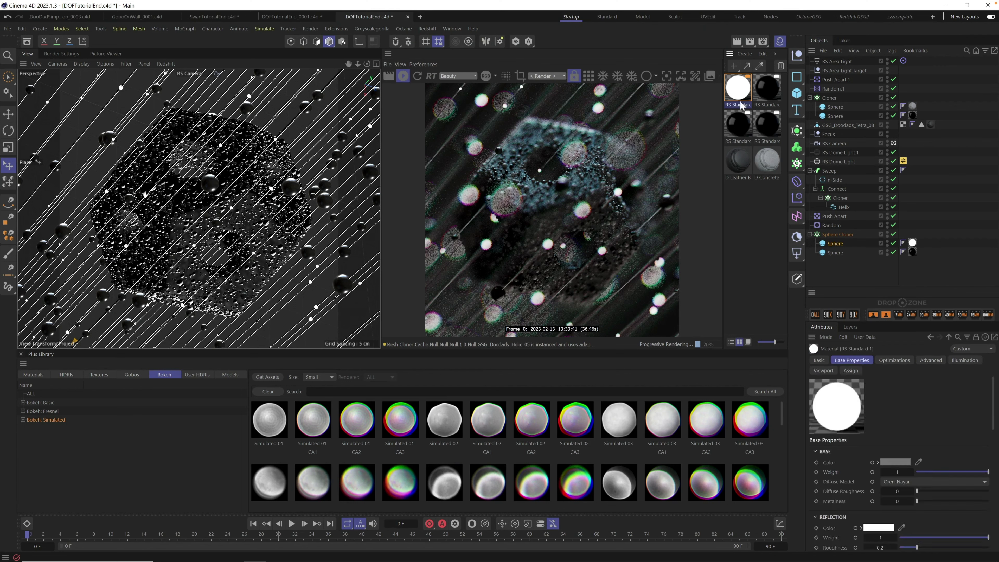
drag(992, 404, 987, 508)
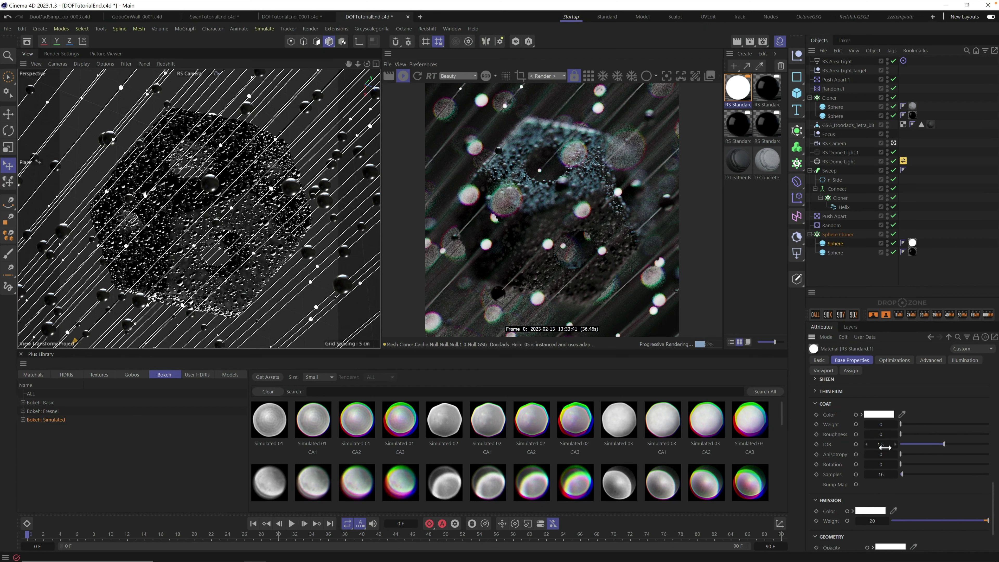
click(871, 511)
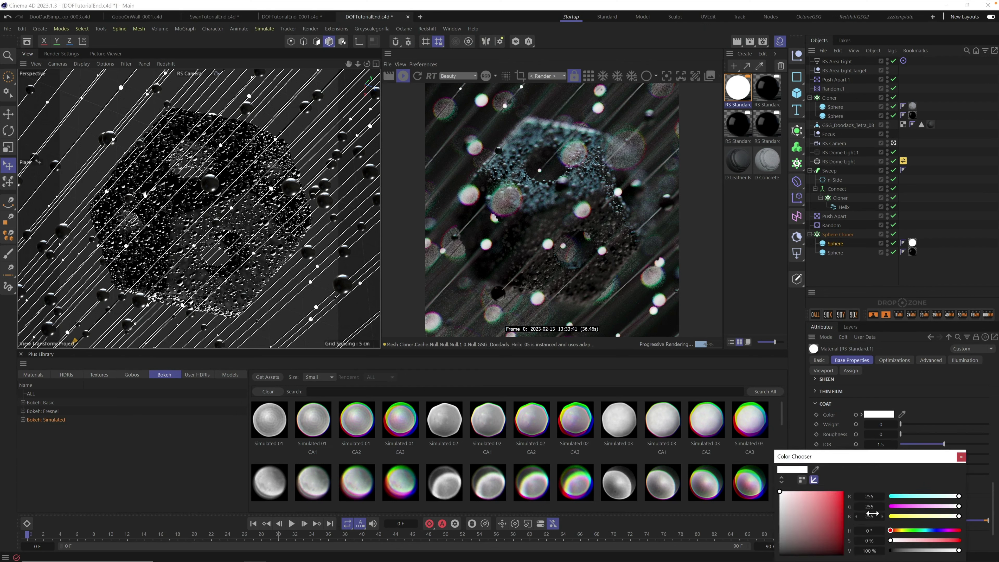
drag(833, 500, 840, 495)
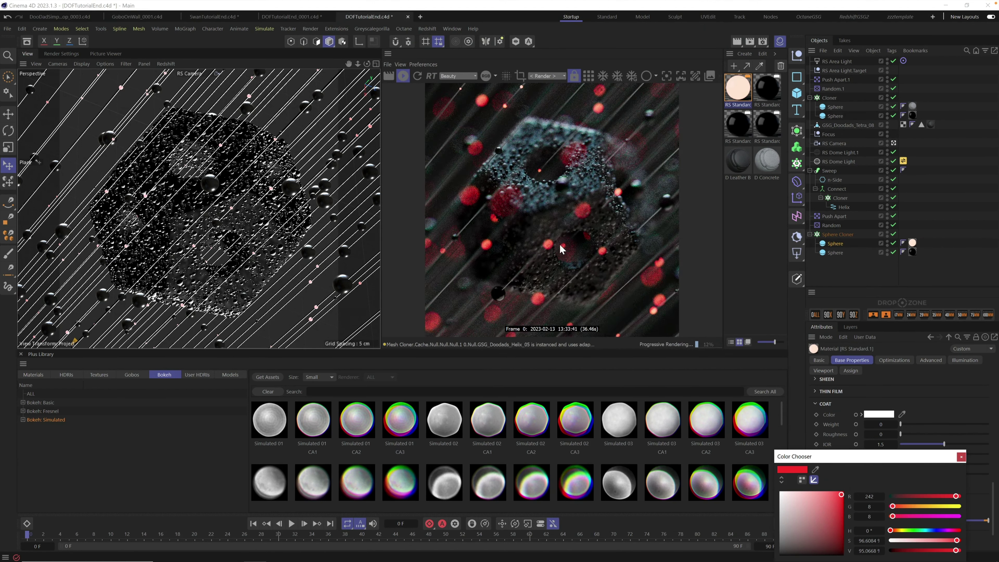
click(961, 458)
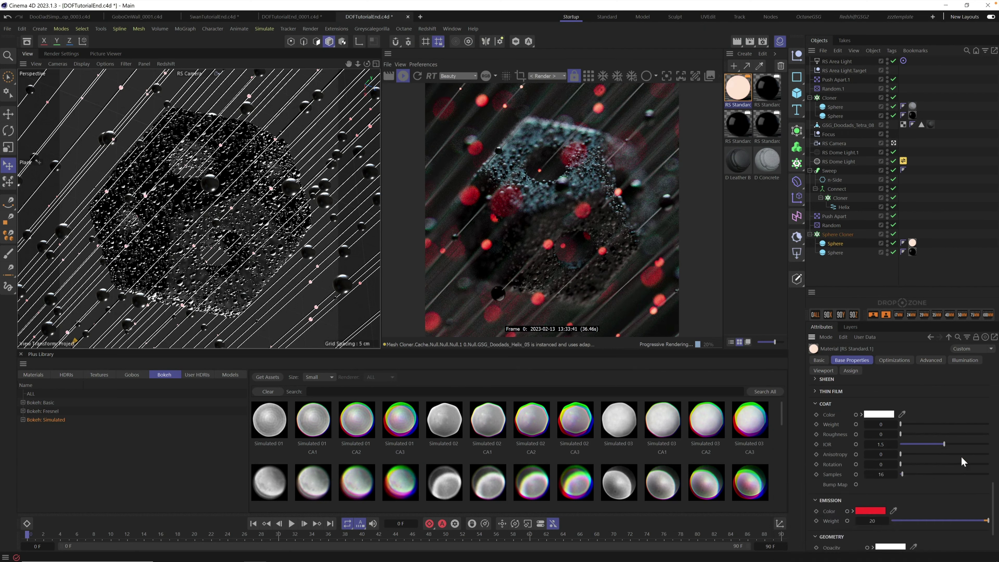
Duplicate the red emissive sphere with its material and make the copy the Sphere Cloner's first child.
click(836, 243)
key(ctrl+c)
key(ctrl+v)
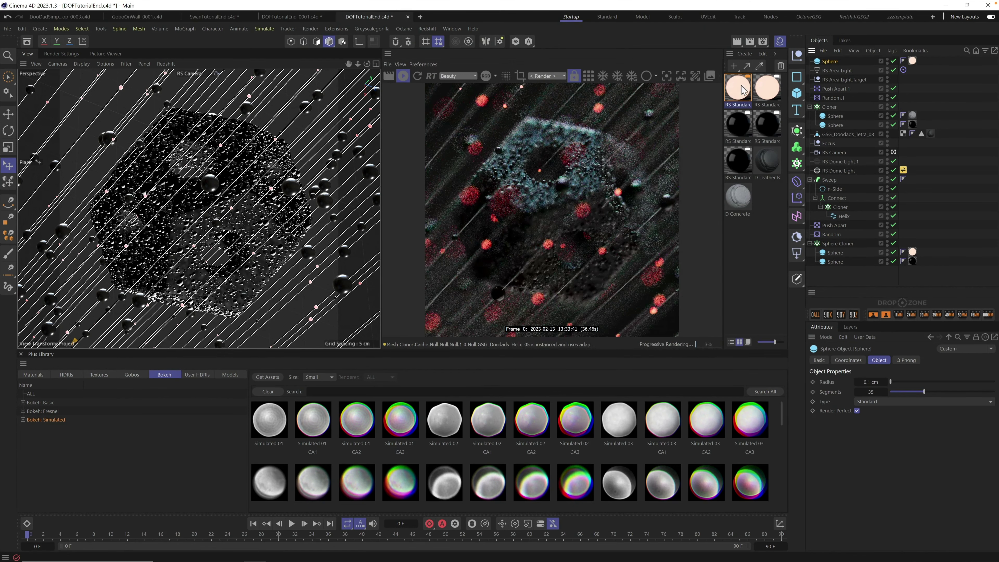
drag(831, 65, 842, 252)
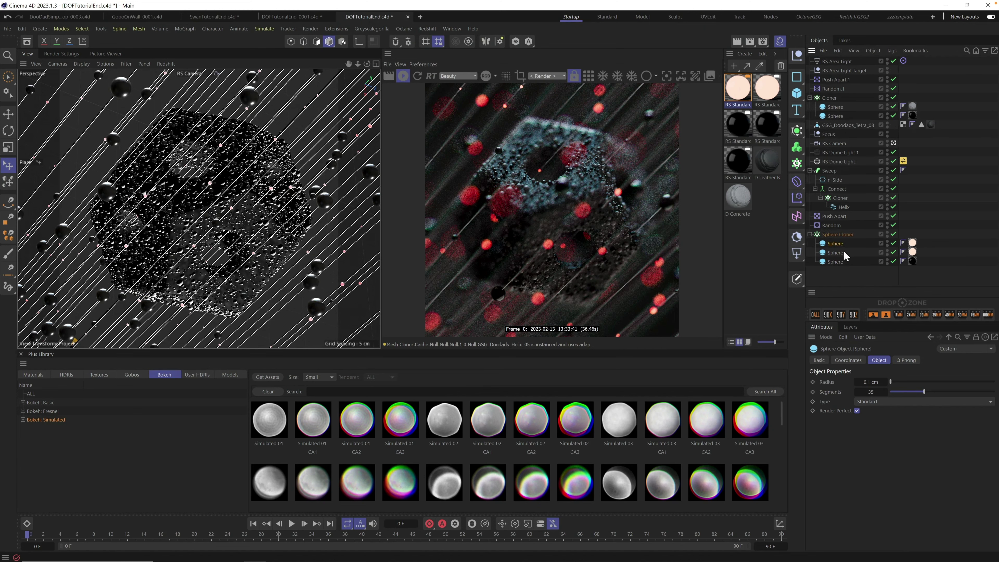
Set the emission color of the copied sphere's material to cyan with a hue of 188°.
click(740, 91)
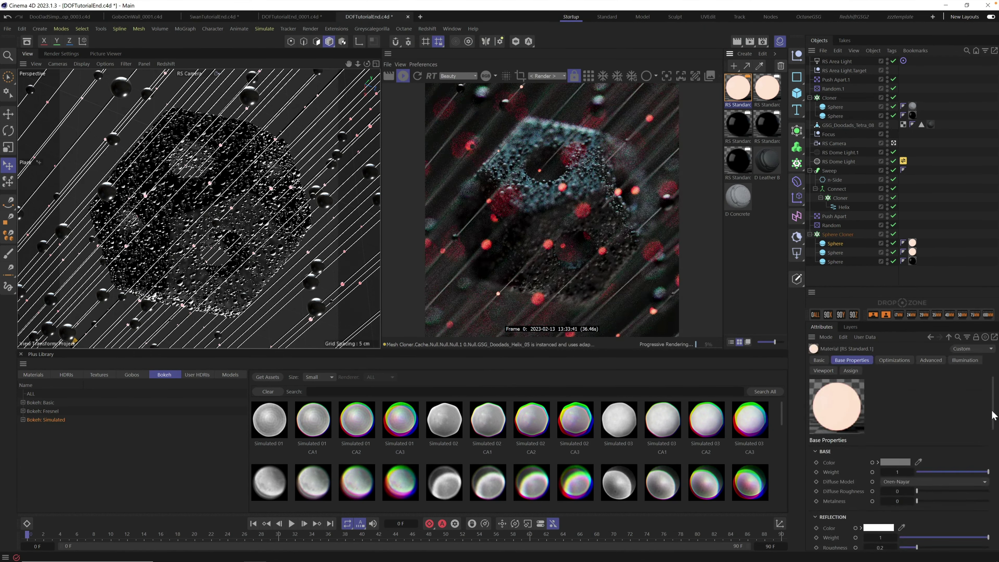
drag(992, 408, 992, 494)
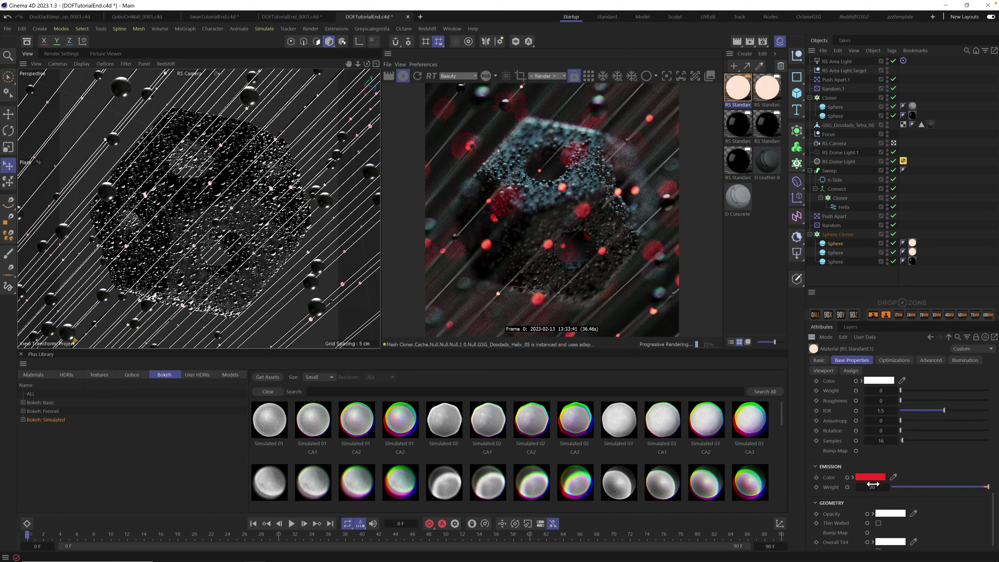
click(870, 477)
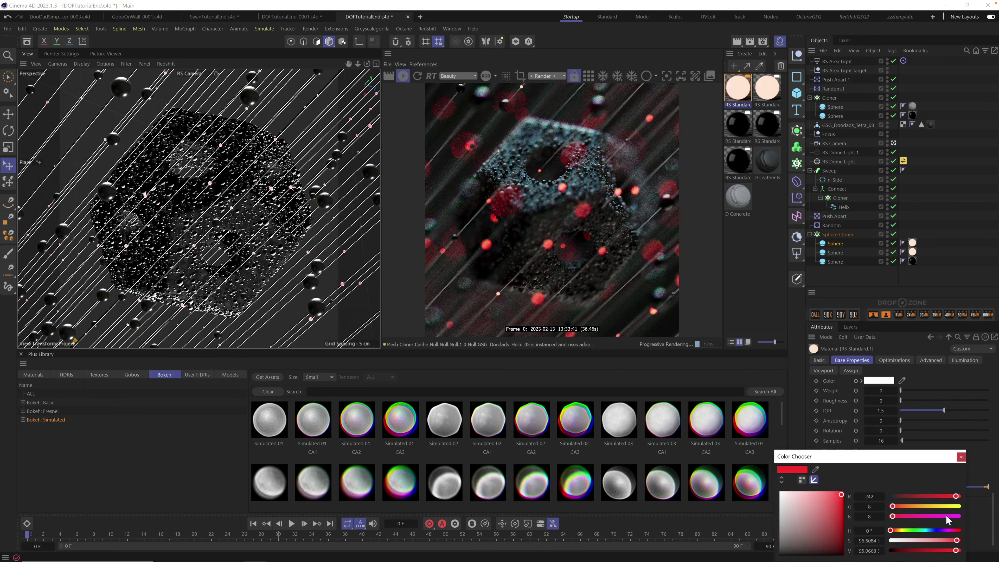
drag(940, 533, 927, 535)
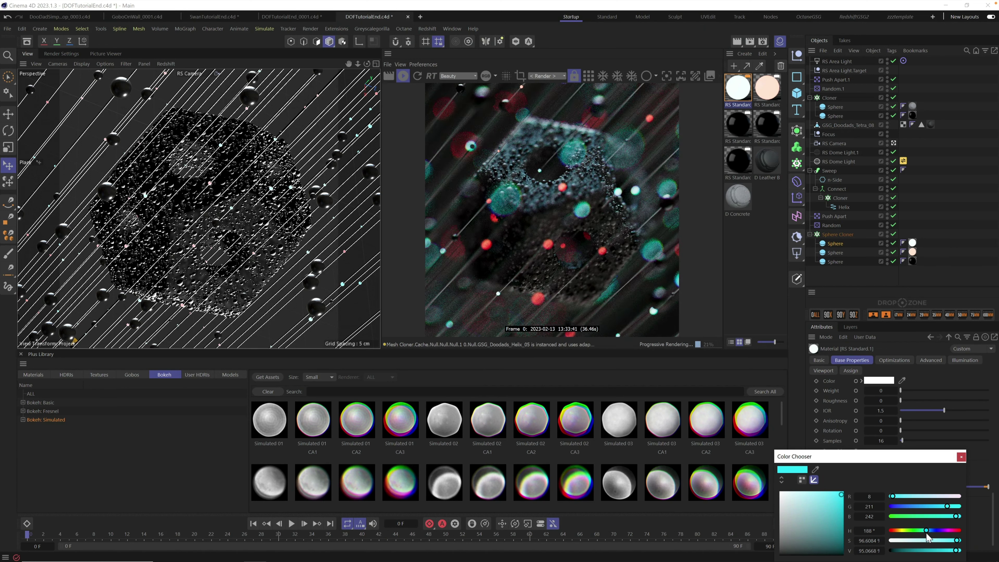
Try lime and yellow emission colors on the copied sphere's material, and return it to the 188° cyan hue.
click(906, 531)
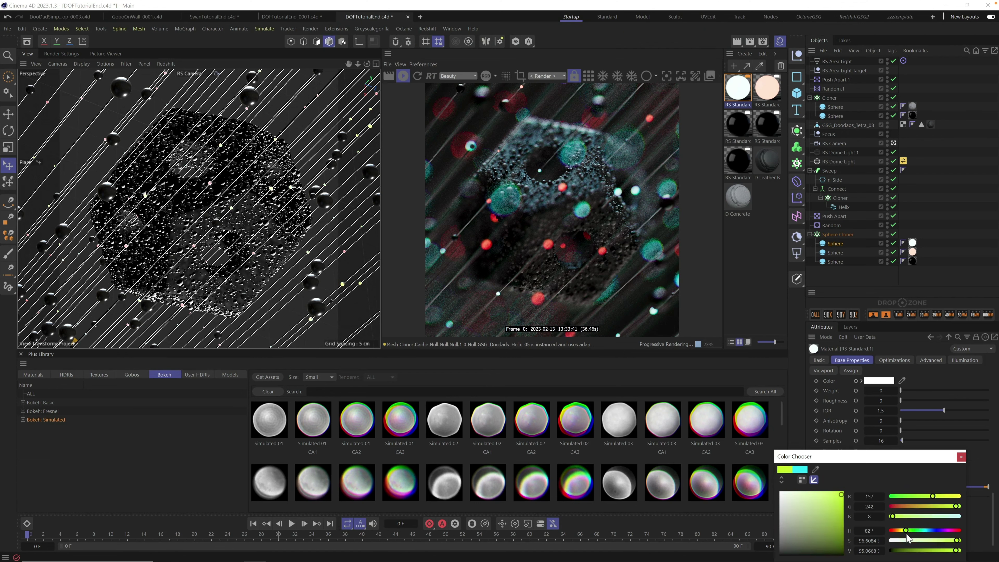
click(907, 531)
drag(901, 534, 894, 534)
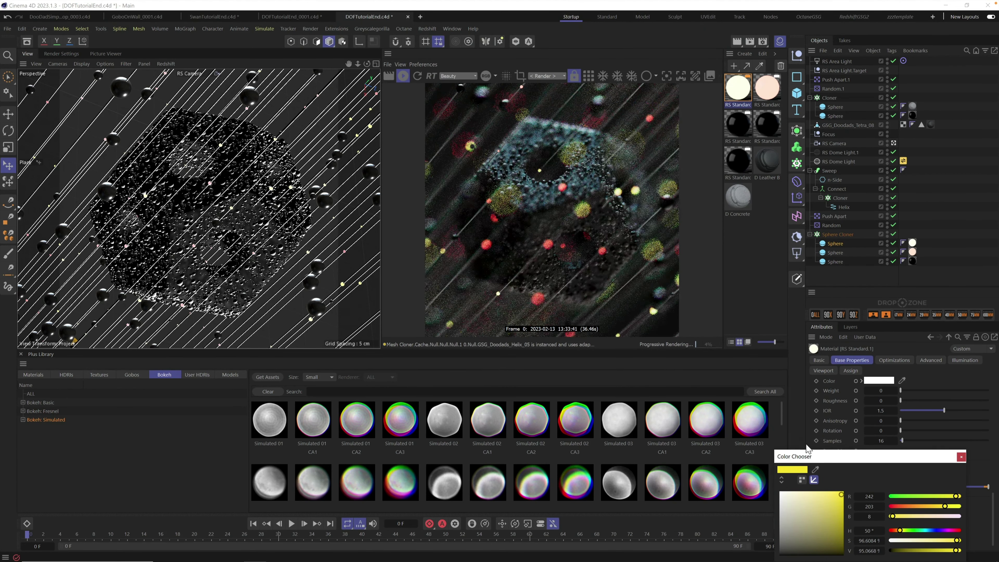
click(926, 530)
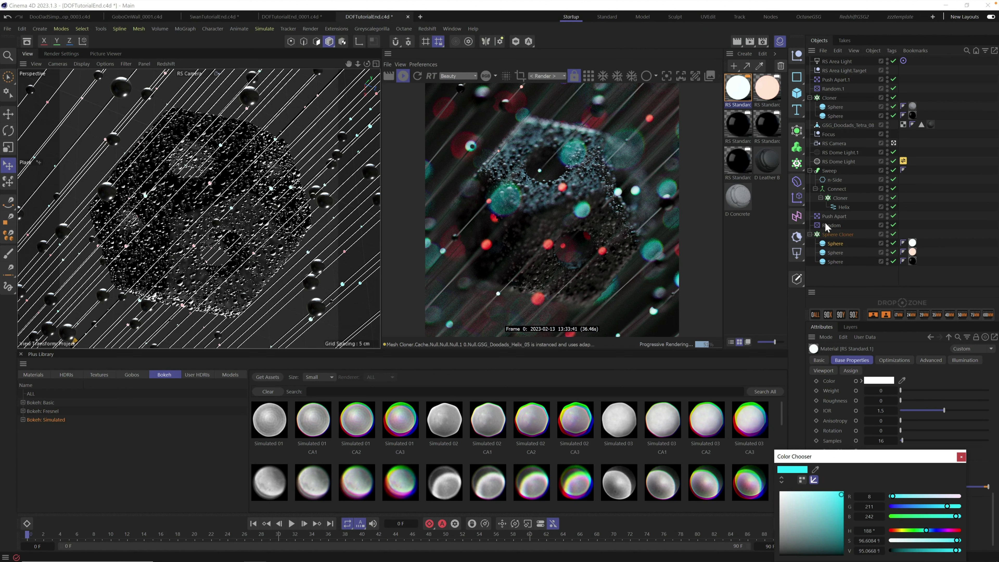
Set the Sphere Cloner's distribution count to 12.
click(837, 234)
click(879, 360)
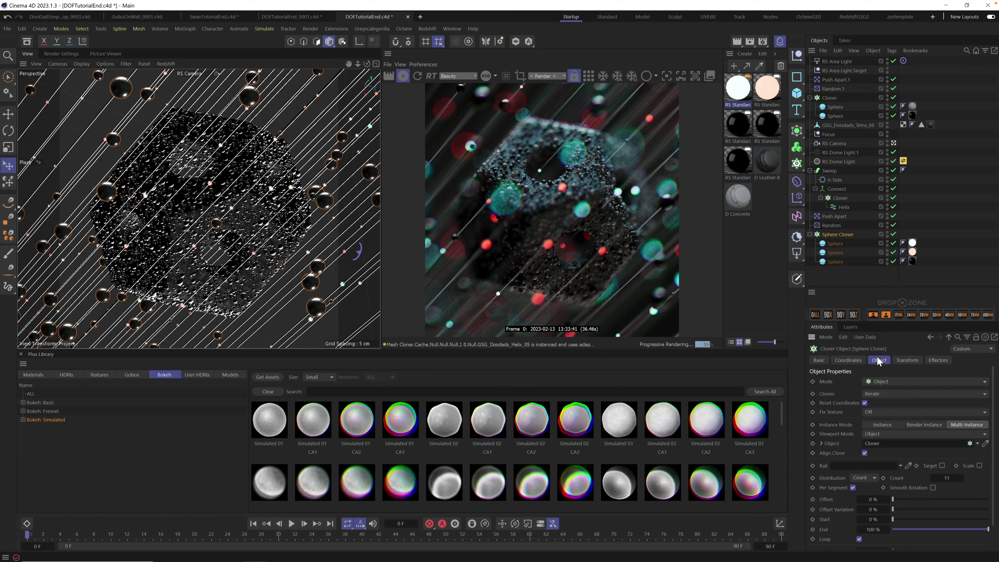
click(961, 478)
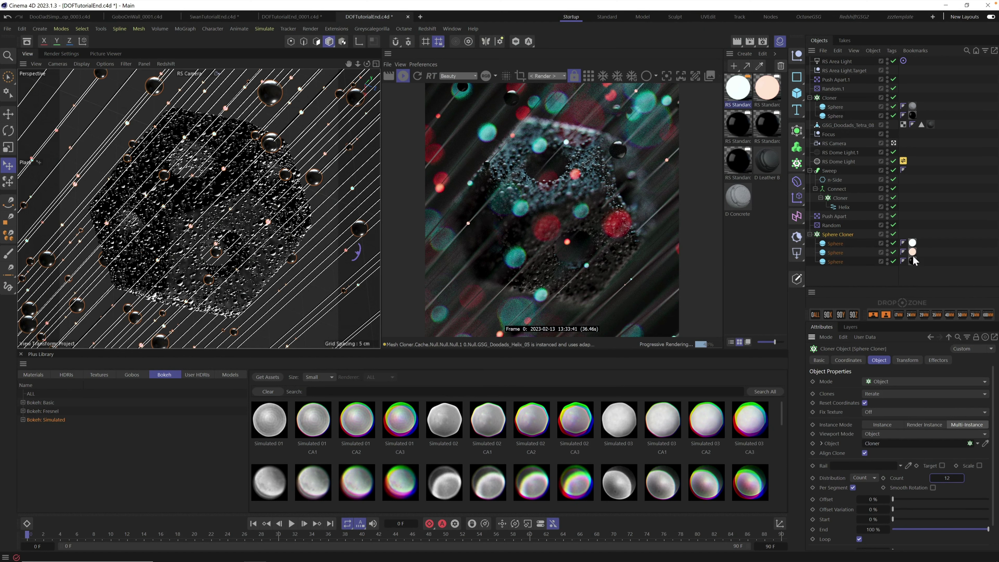
Duplicate the 0.5 cm black sphere and place the copy above the emissive spheres inside the Sphere Cloner.
click(837, 262)
key(ctrl+c)
key(ctrl+v)
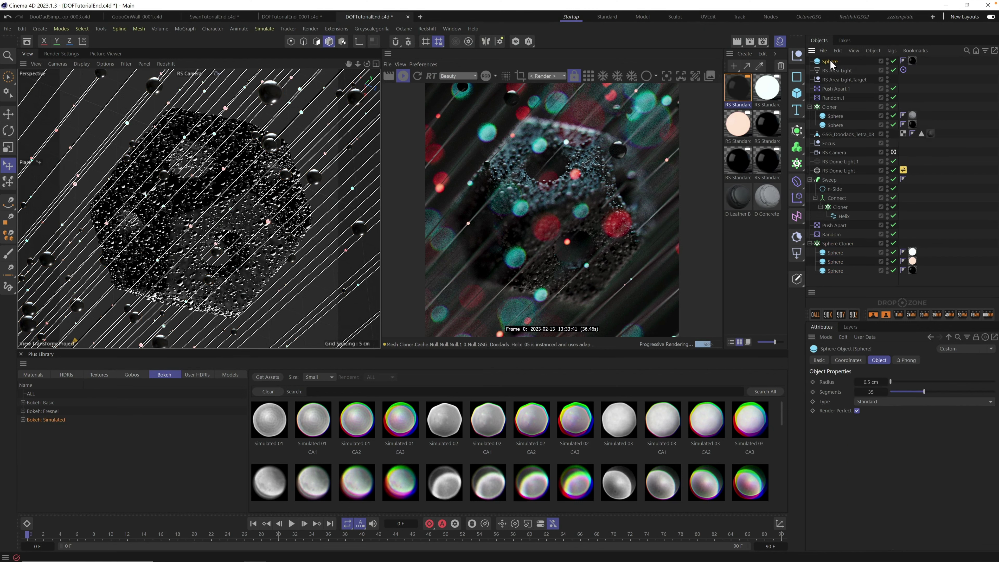
drag(831, 62, 851, 253)
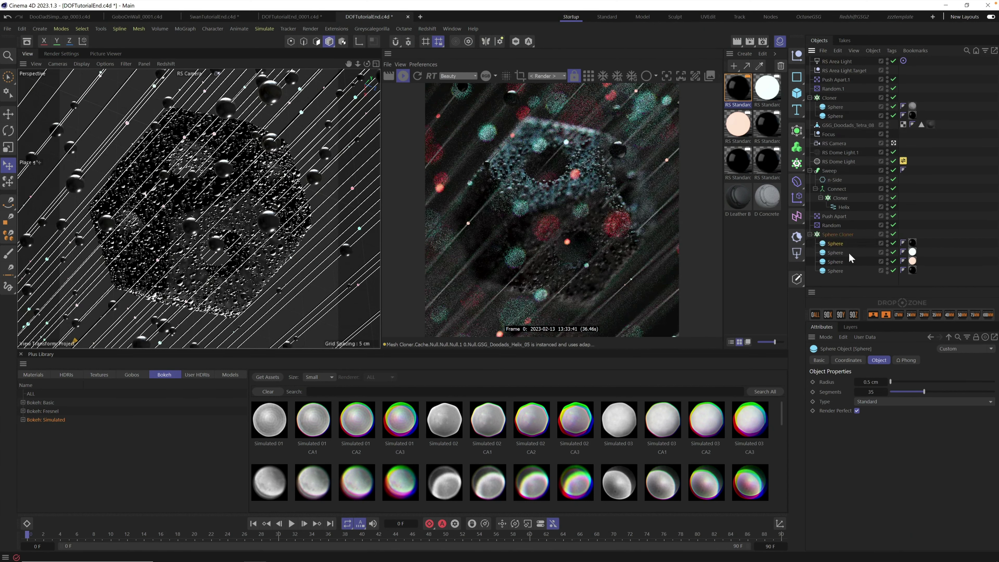